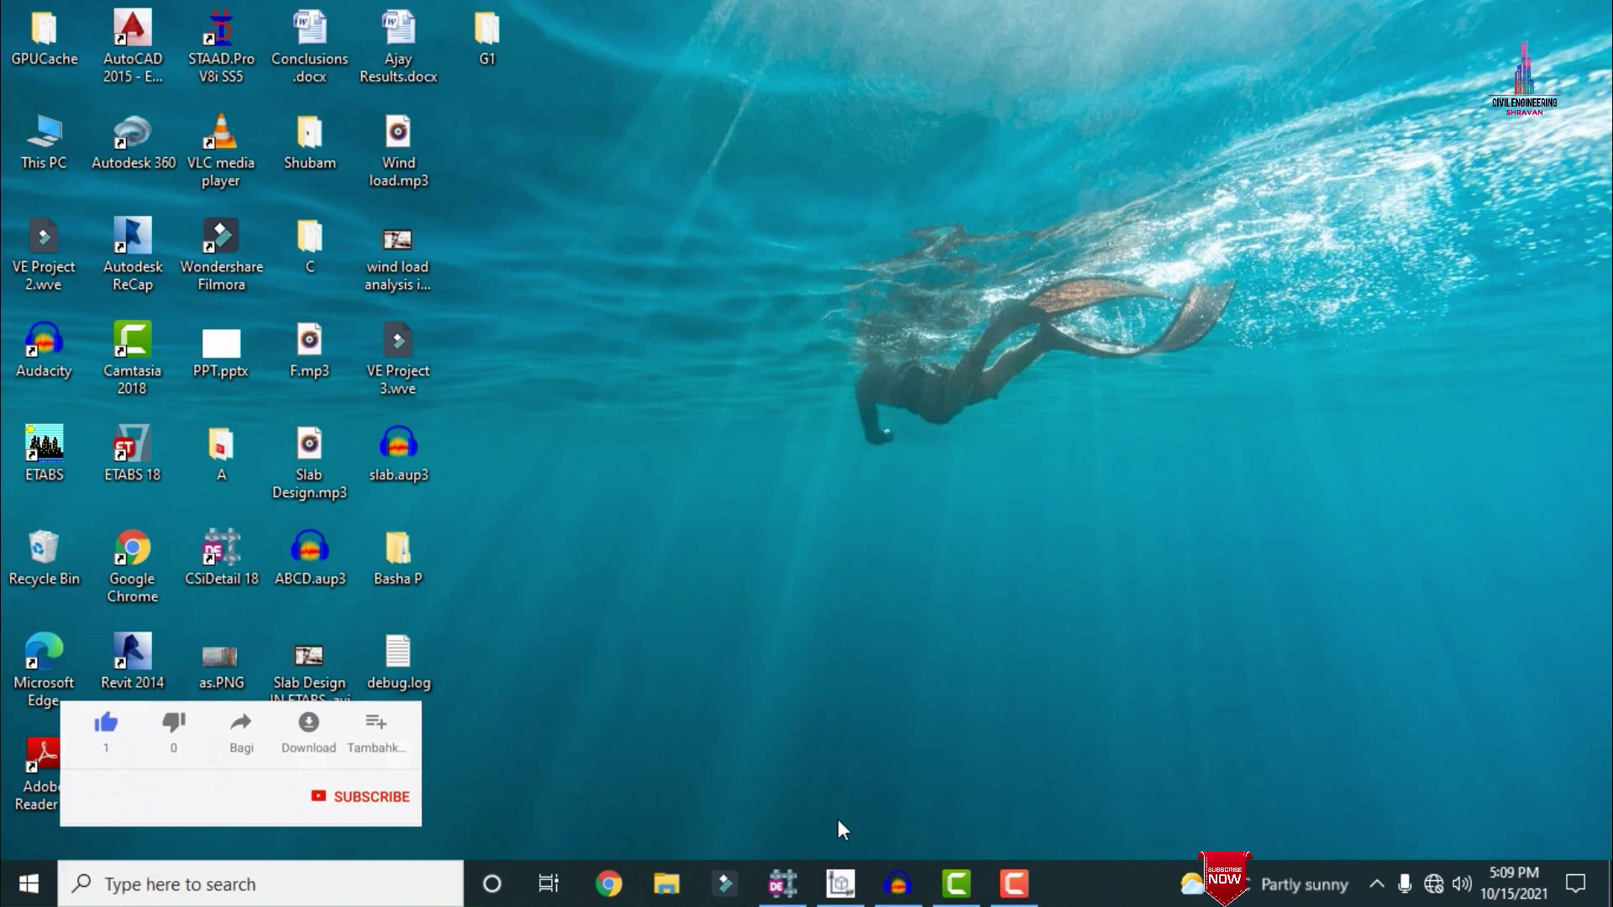
- Restore the 3D rebar viewer, orbit to a frontal view, and hide concrete, beam, column and slab rebar layers
{"action": "left_click", "coordinate": [840, 889]}
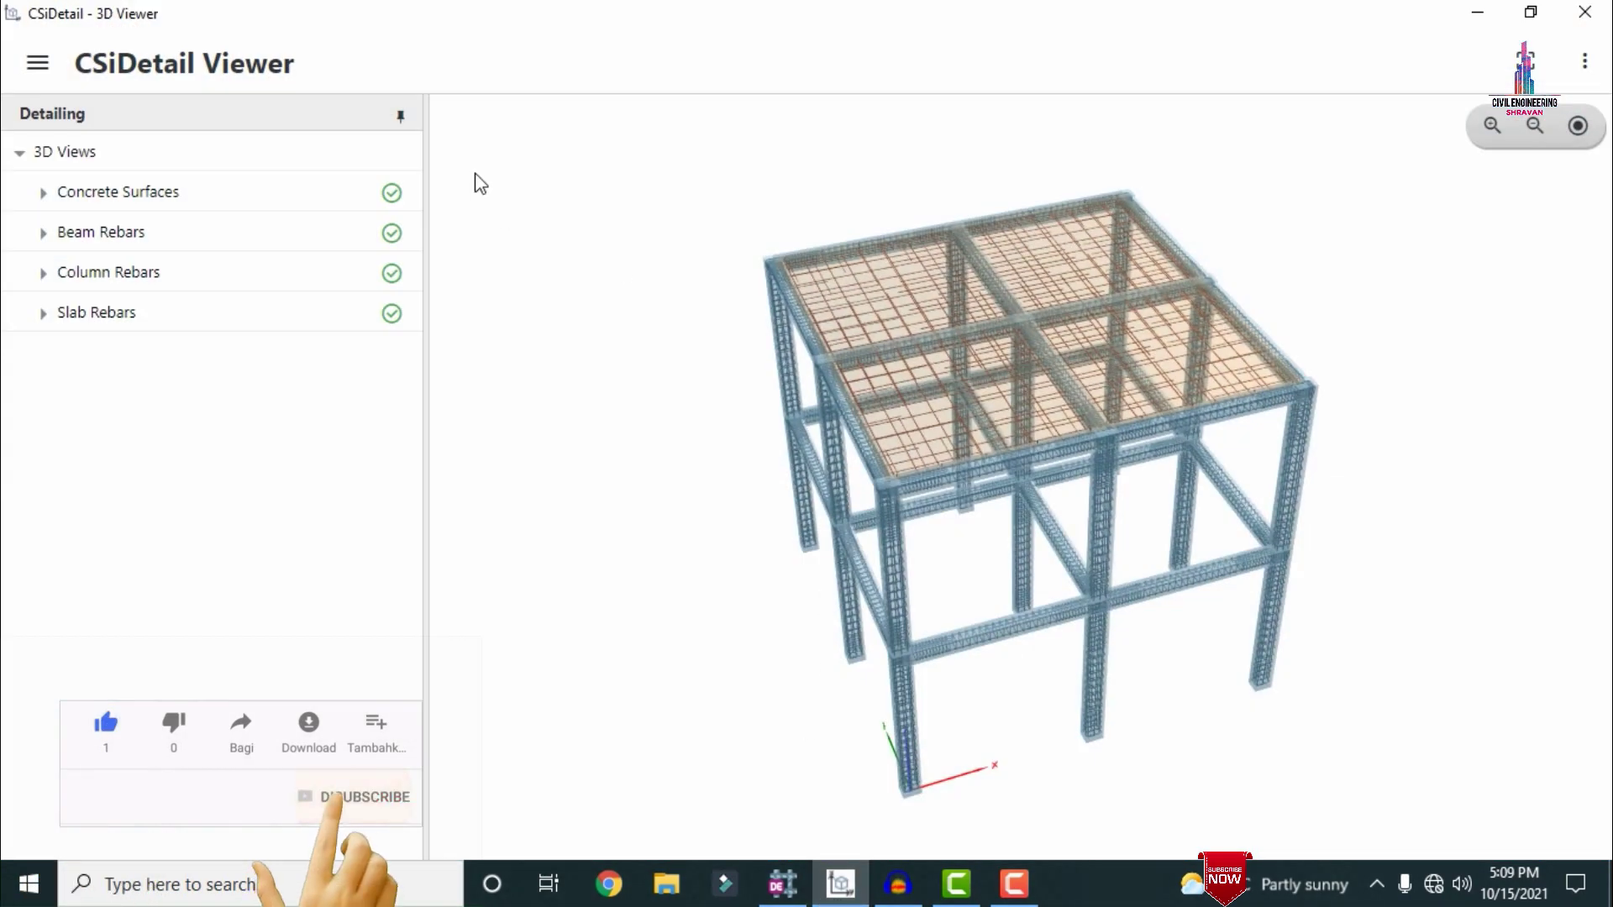
{"action": "left_click_drag", "start_coordinate": [889, 570], "coordinate": [1312, 539]}
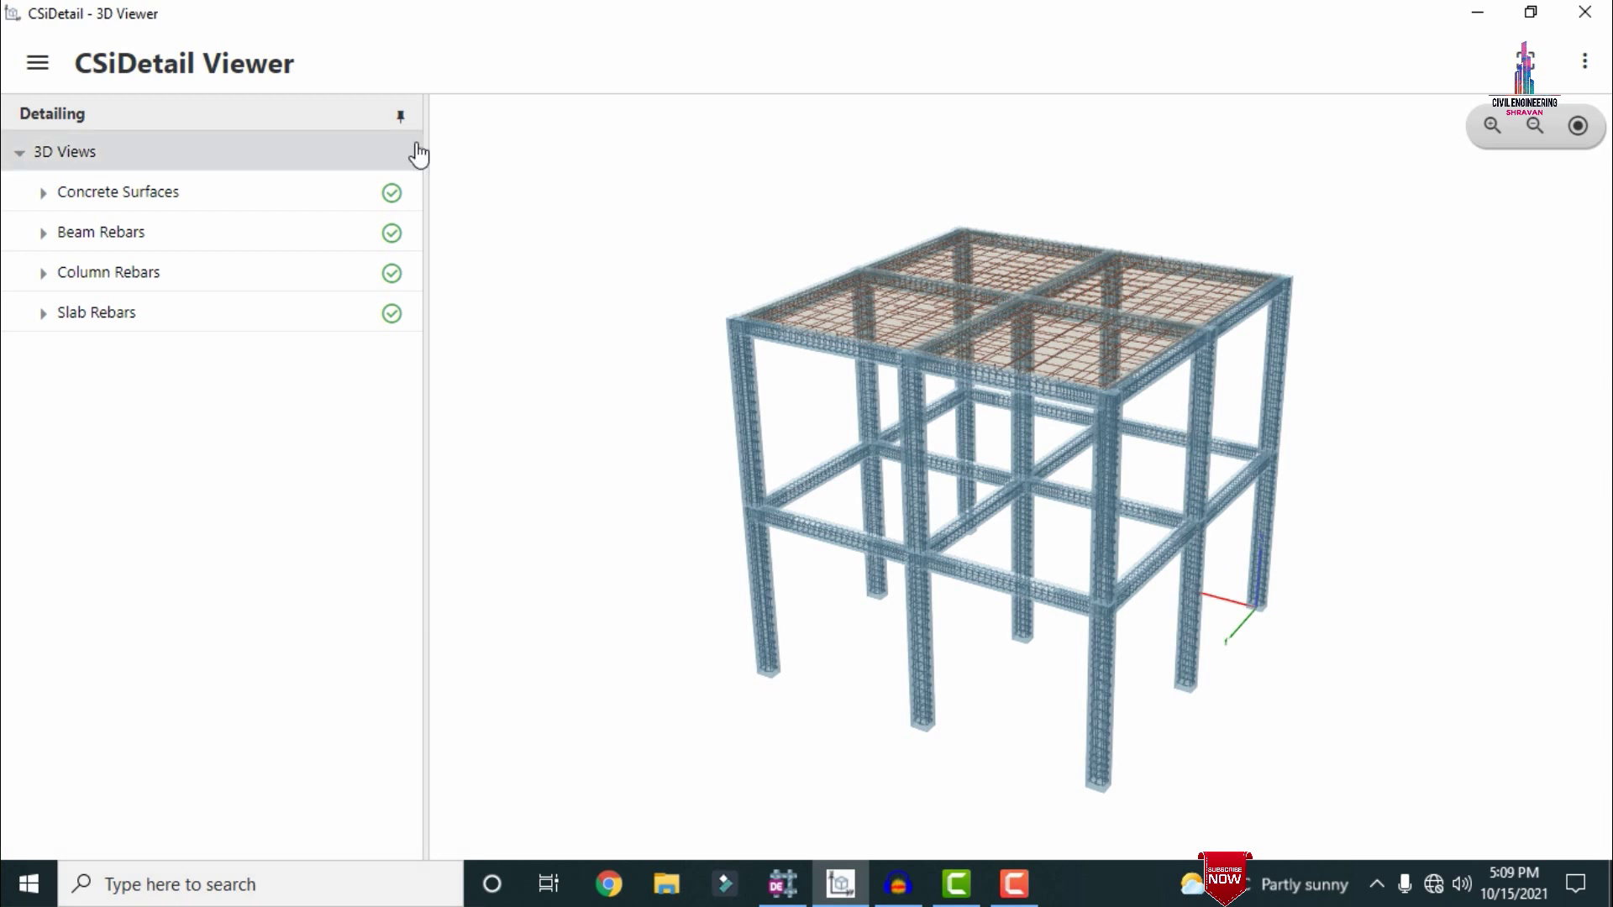
{"action": "left_click", "coordinate": [391, 193]}
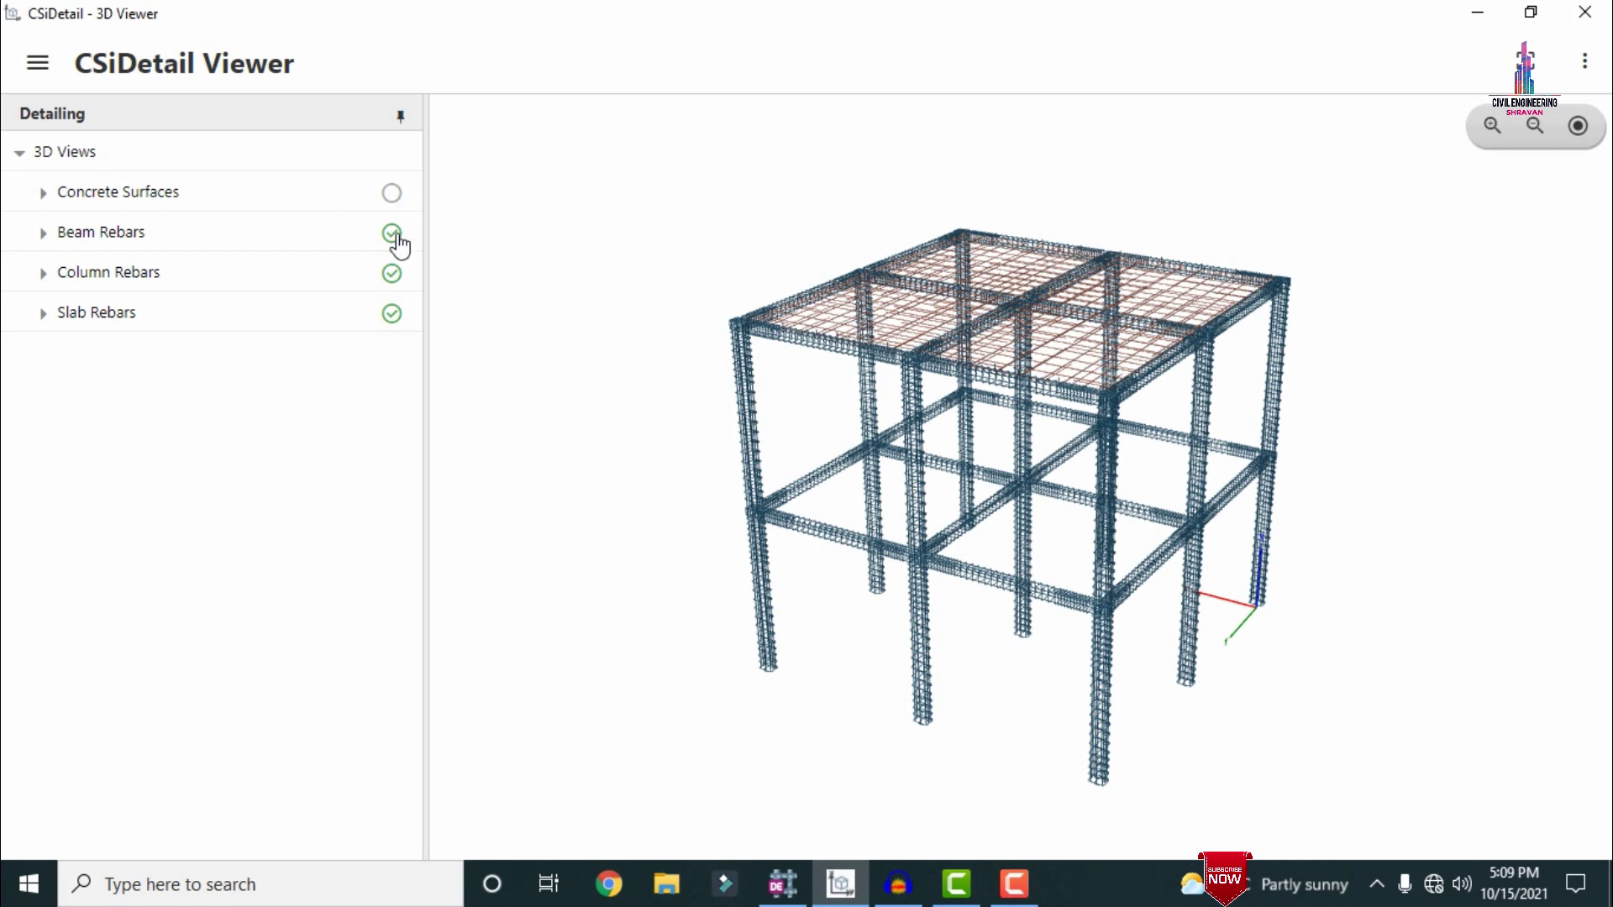
{"action": "left_click", "coordinate": [392, 233]}
{"action": "left_click", "coordinate": [393, 274]}
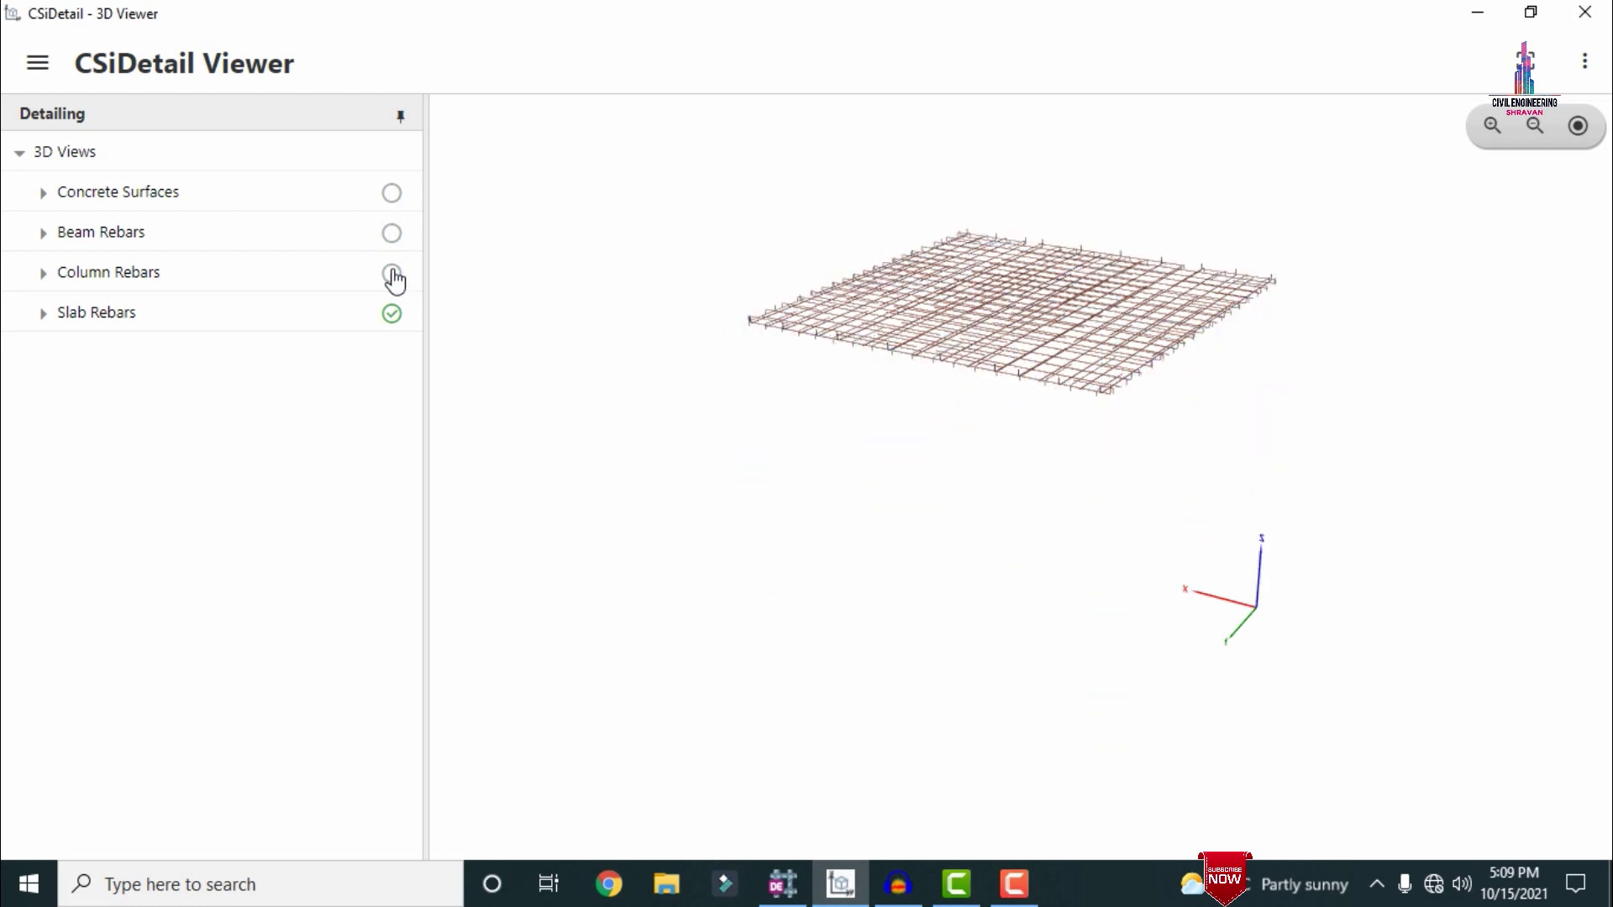
{"action": "left_click", "coordinate": [394, 314]}
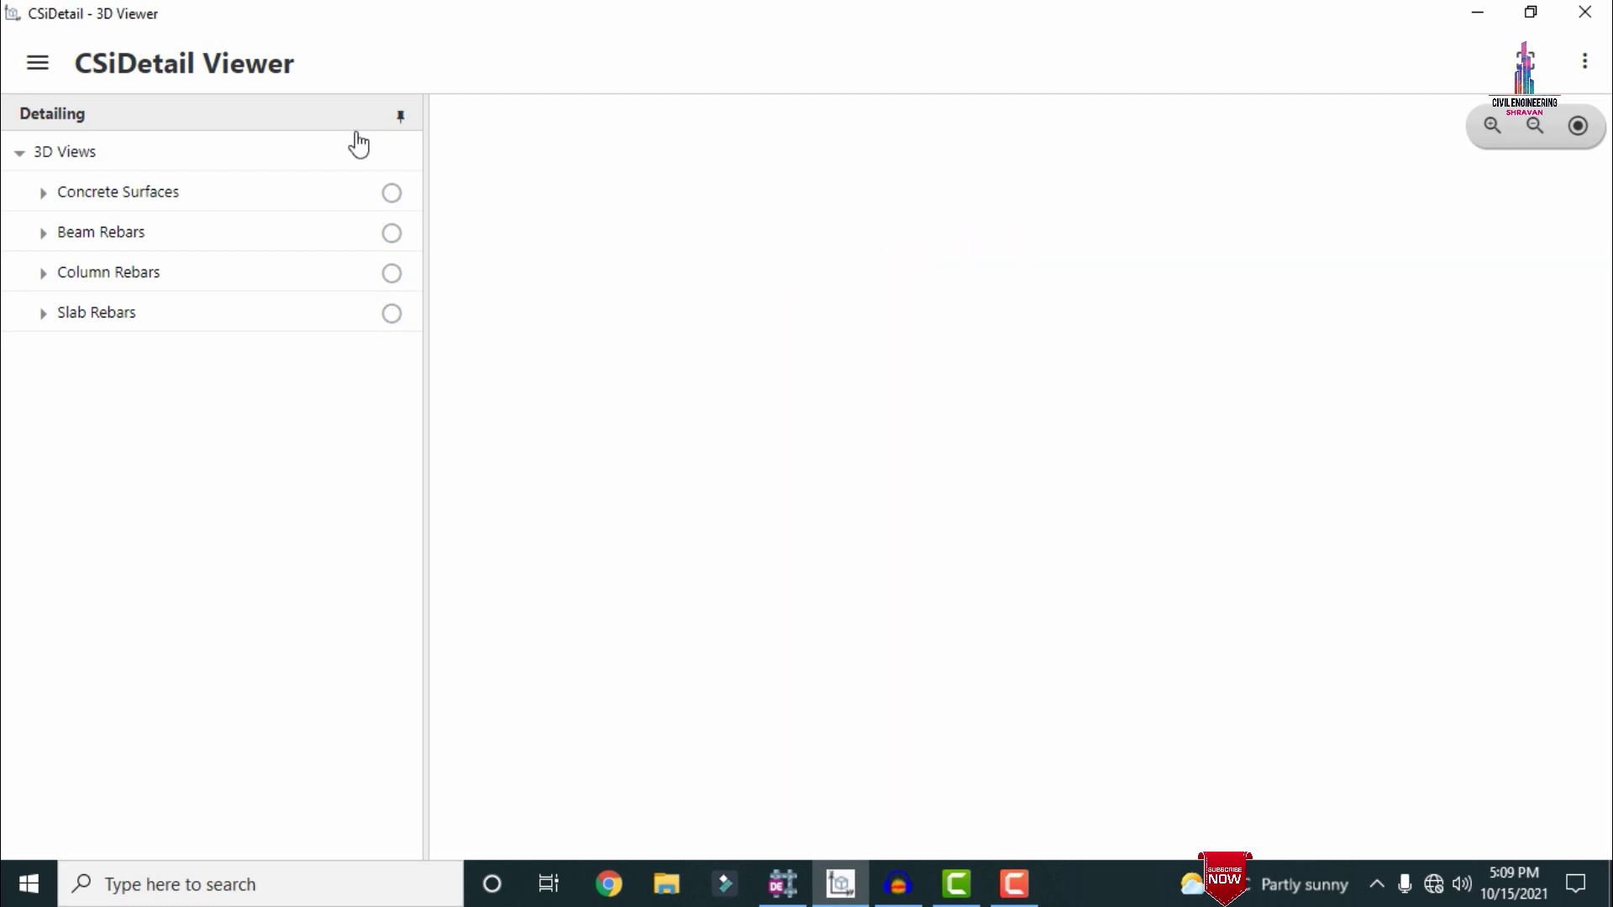
- Turn concrete surfaces, beam, column and slab rebars back on one by one, then close the viewer
{"action": "left_click", "coordinate": [399, 210]}
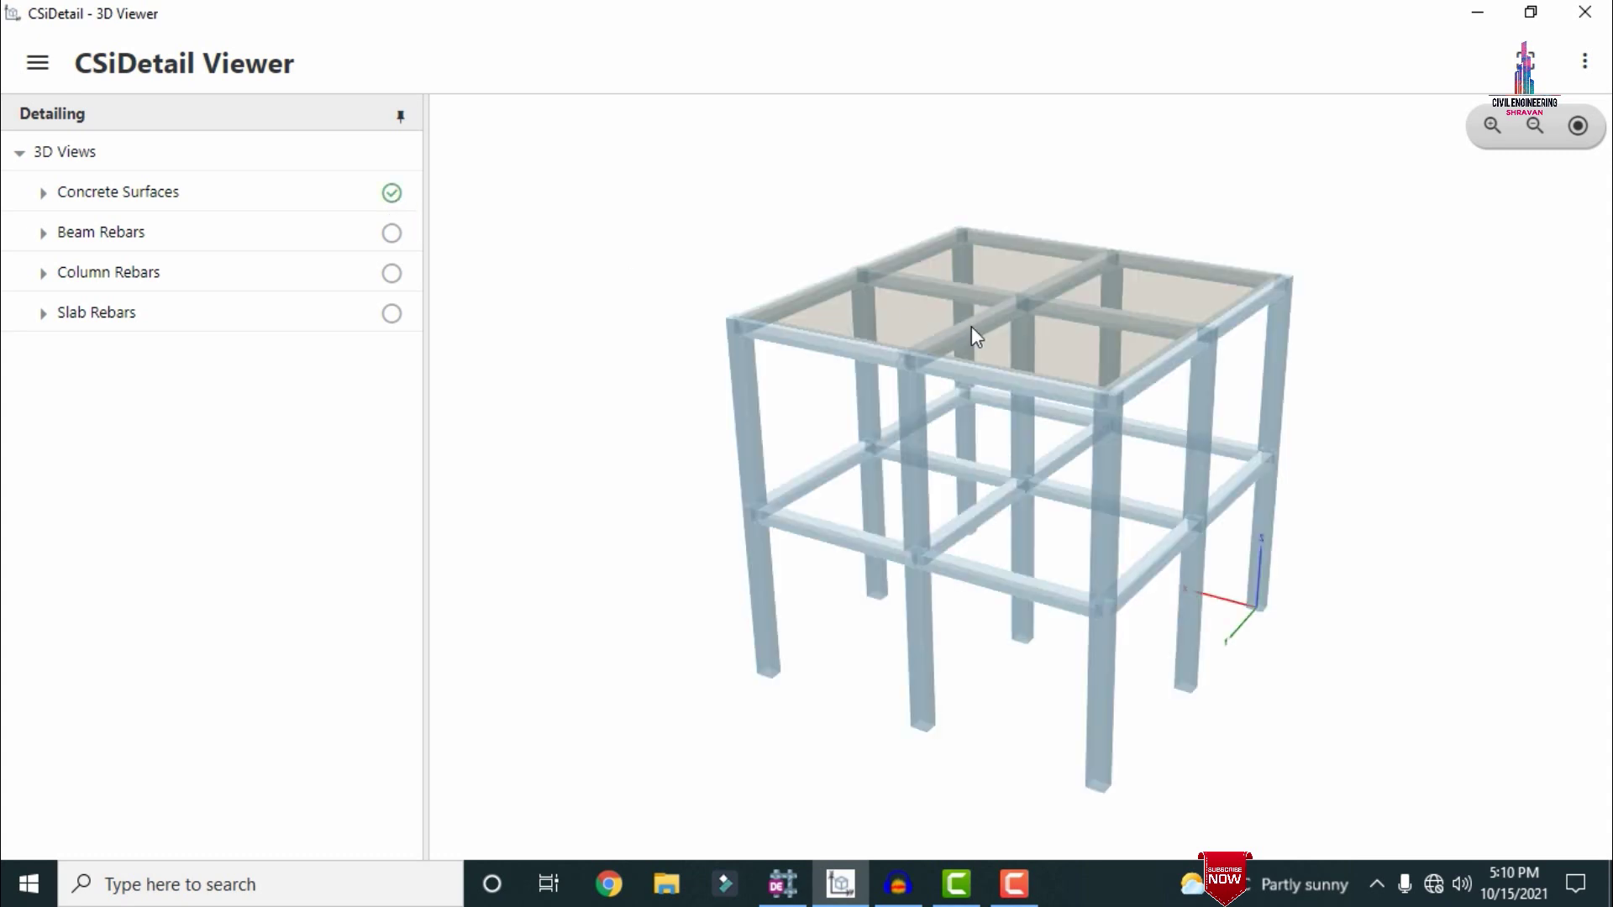
{"action": "middle_click_drag", "start_coordinate": [1044, 406], "coordinate": [1040, 444]}
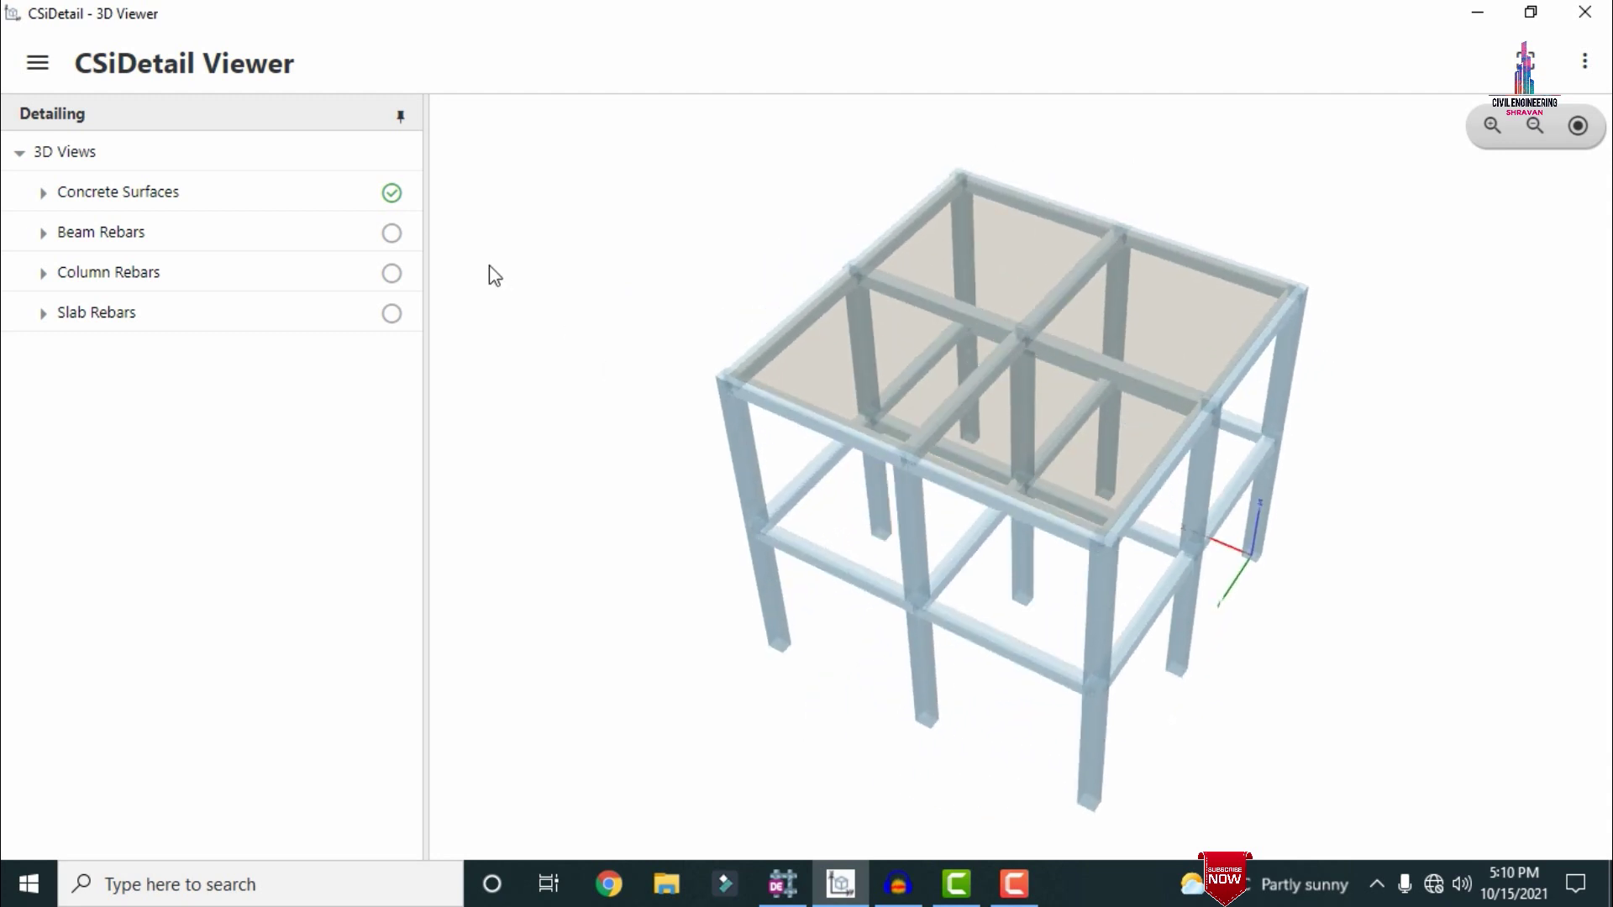
{"action": "left_click", "coordinate": [392, 234]}
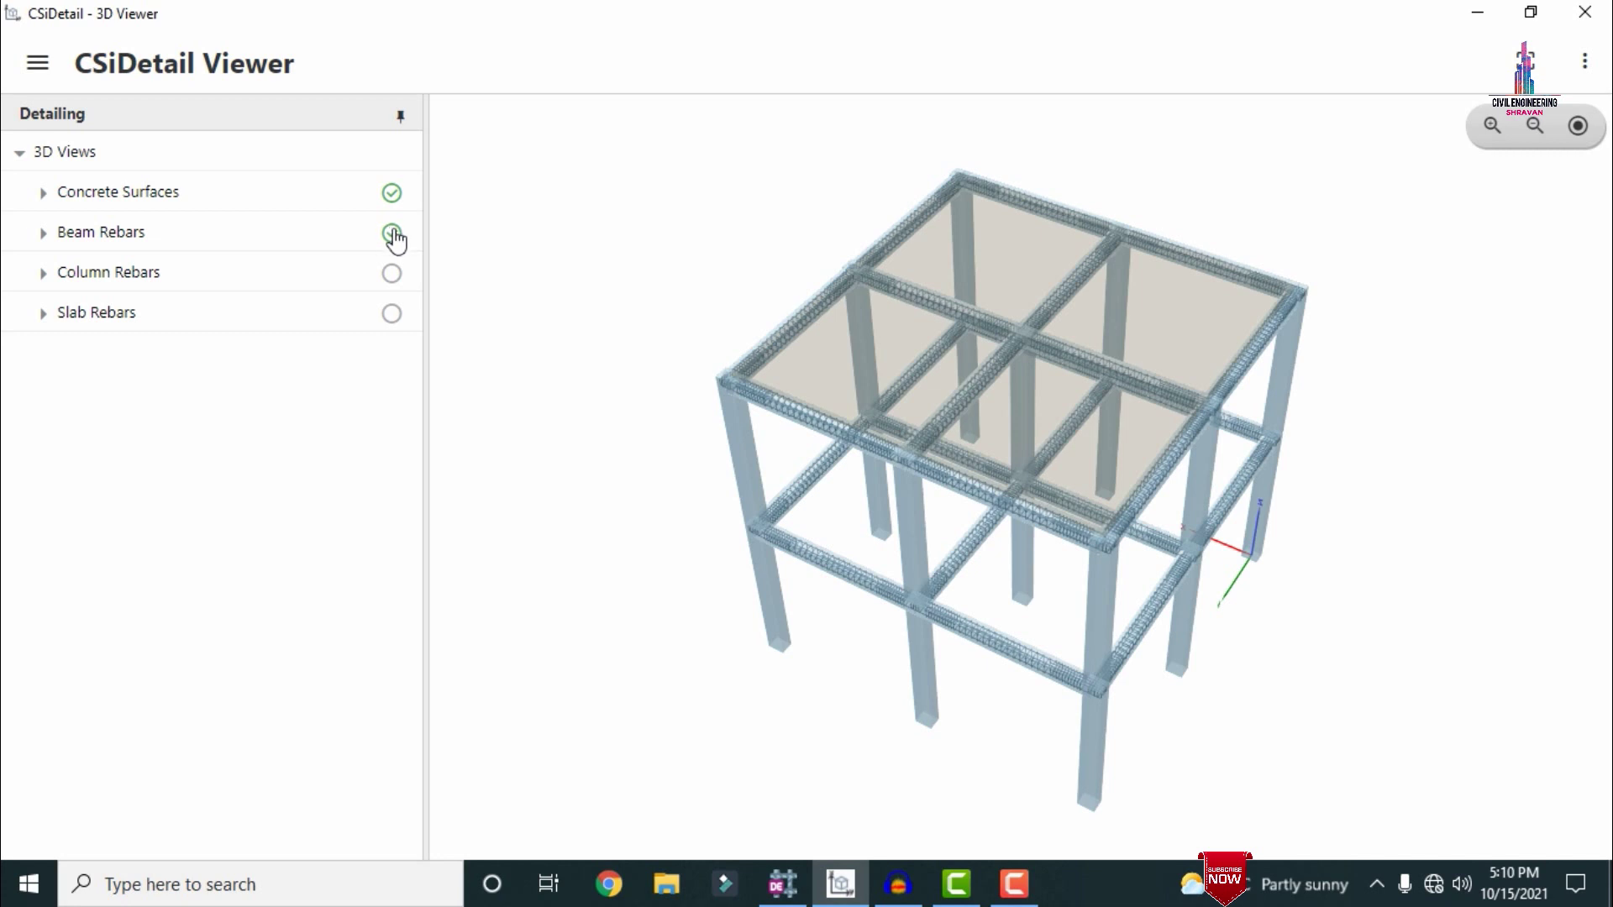
{"action": "middle_click_drag", "start_coordinate": [951, 491], "coordinate": [959, 408]}
{"action": "left_click", "coordinate": [391, 274]}
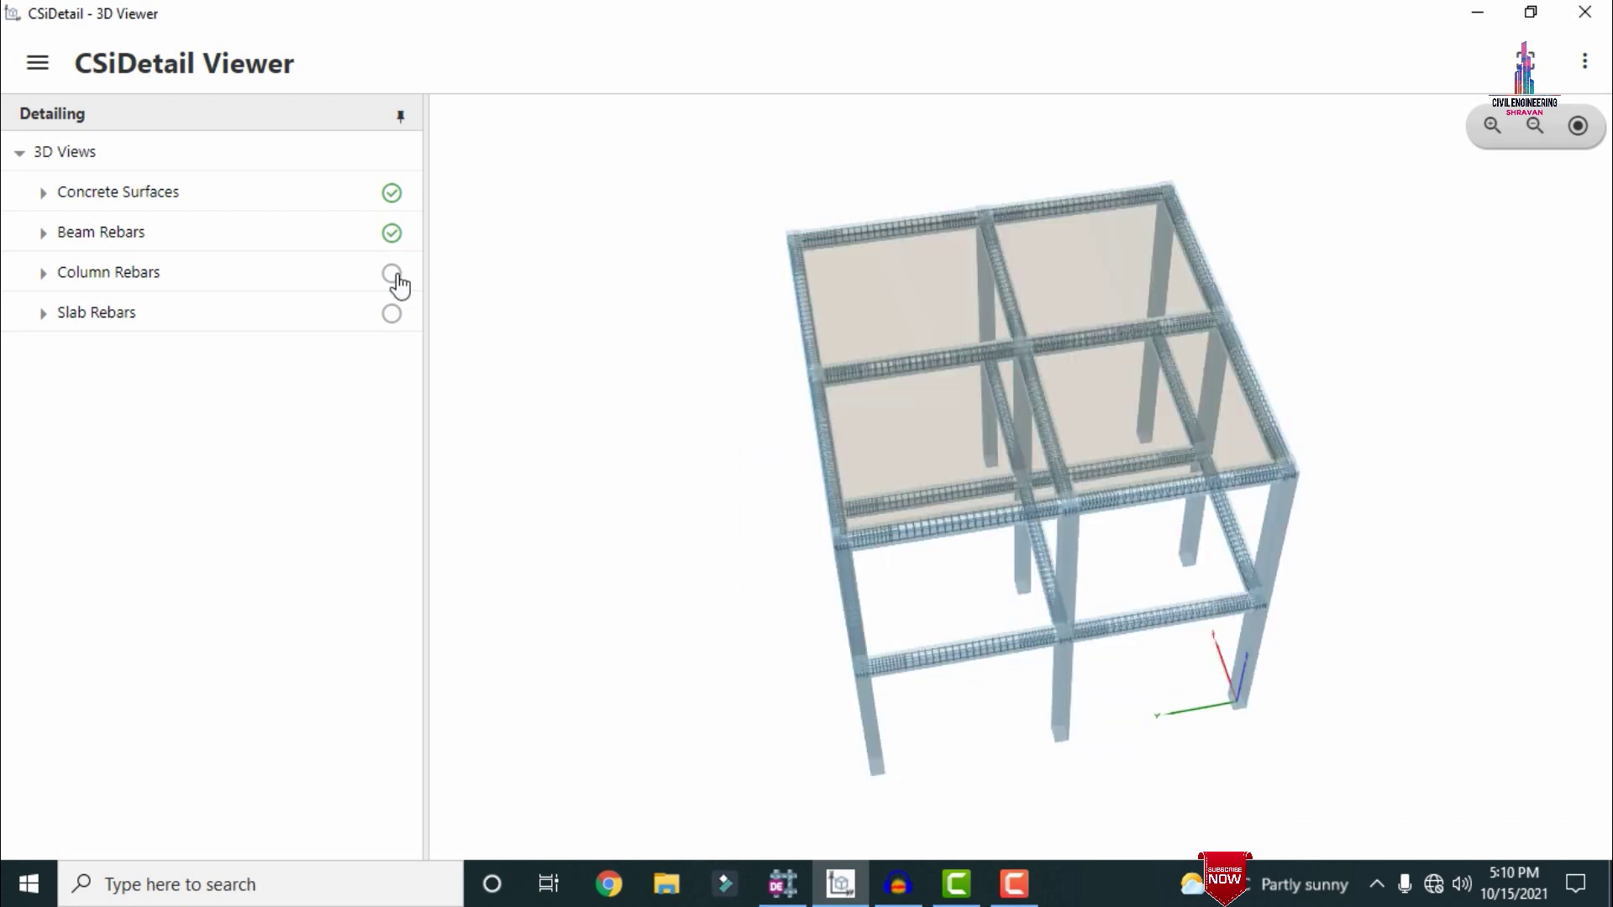
{"action": "middle_click_drag", "start_coordinate": [992, 567], "coordinate": [1123, 425]}
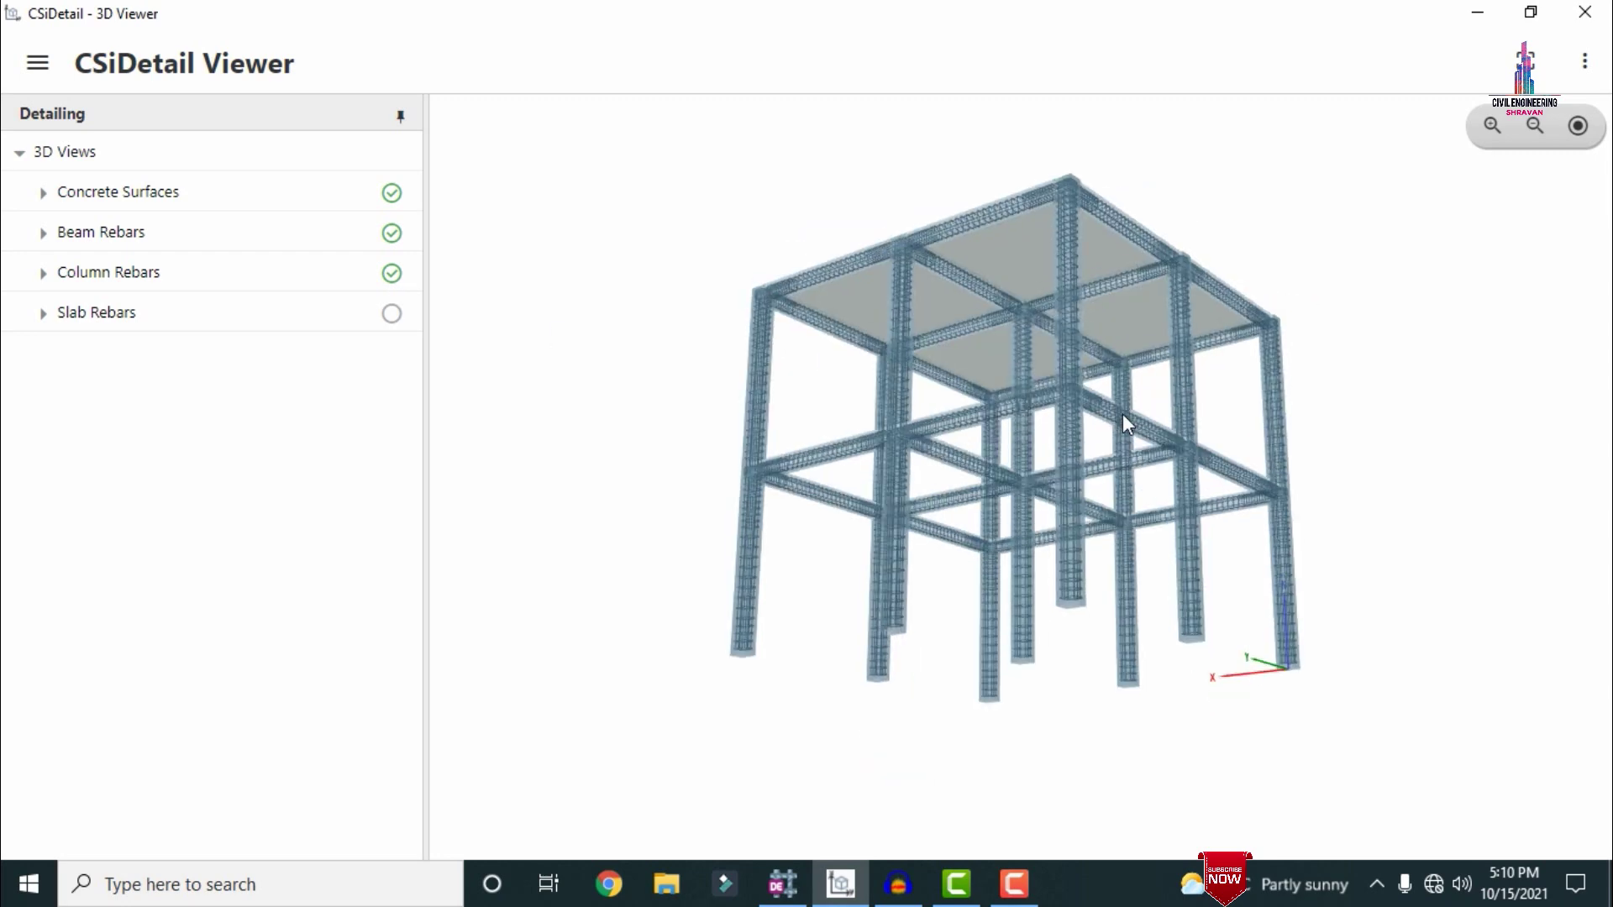
{"action": "left_click", "coordinate": [392, 324]}
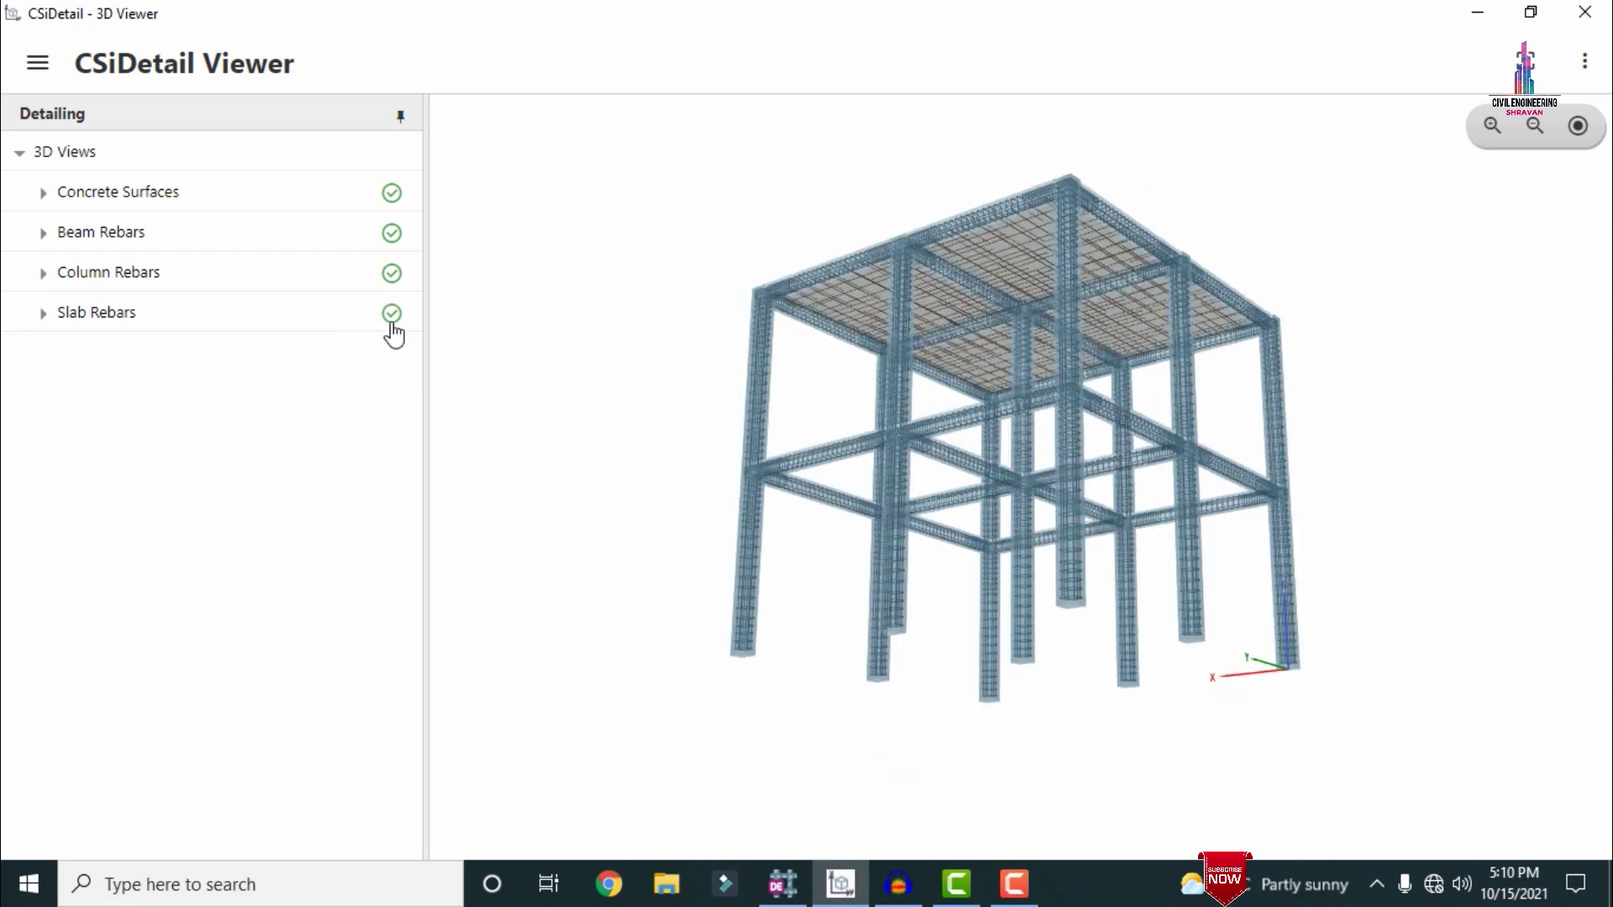
{"action": "middle_click_drag", "start_coordinate": [1165, 251], "coordinate": [855, 355]}
{"action": "middle_click_drag", "start_coordinate": [1087, 363], "coordinate": [746, 382]}
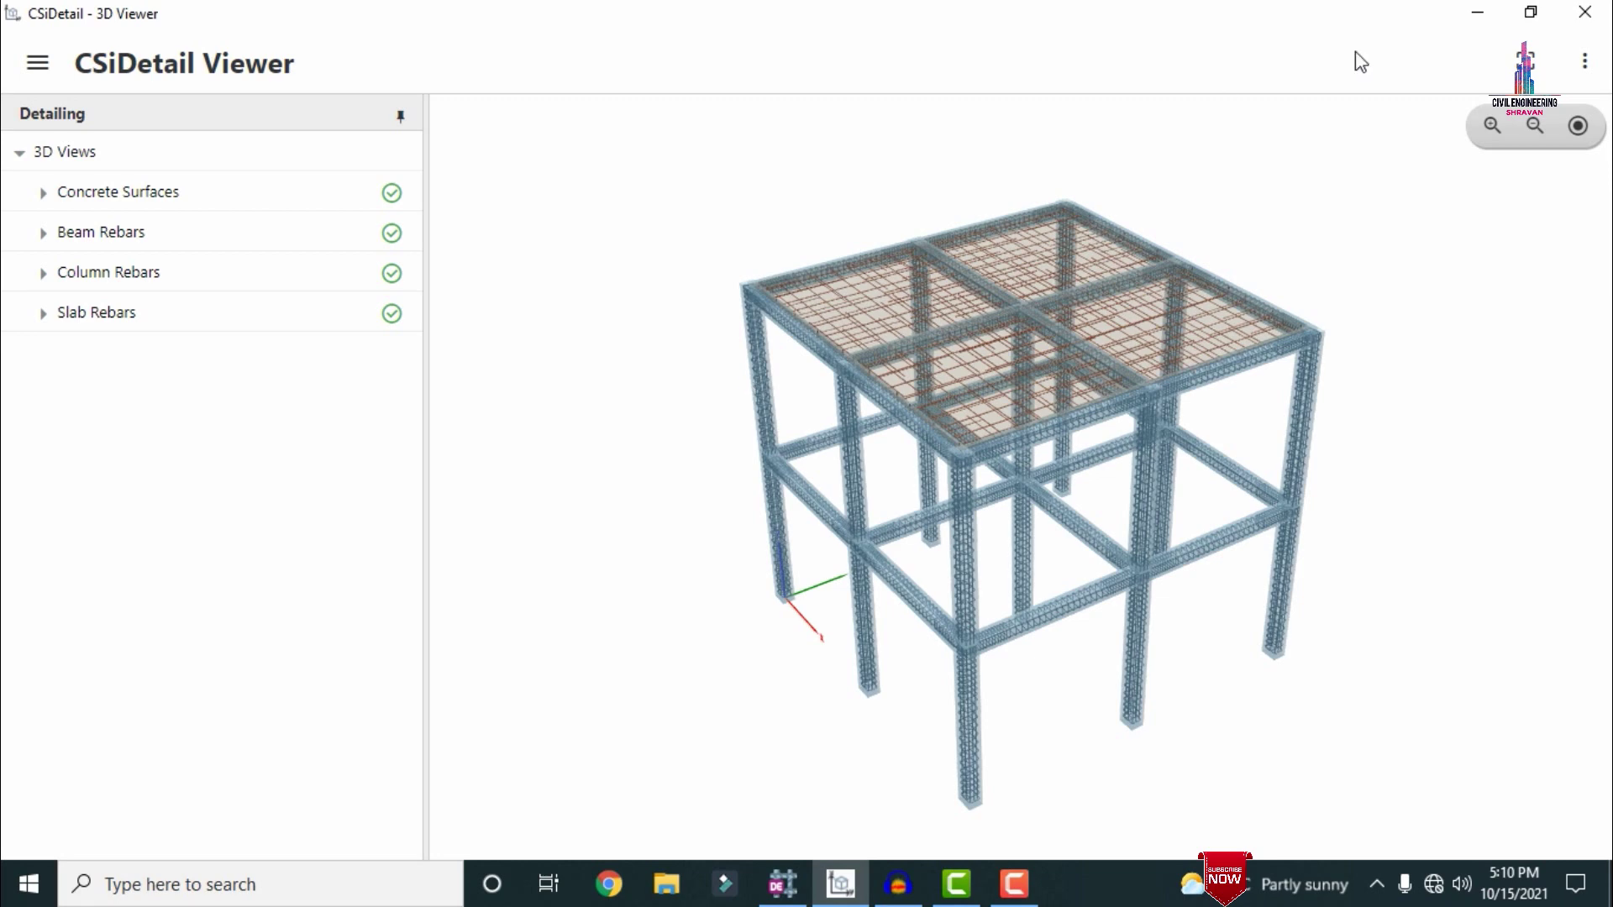
{"action": "left_click", "coordinate": [1585, 12]}
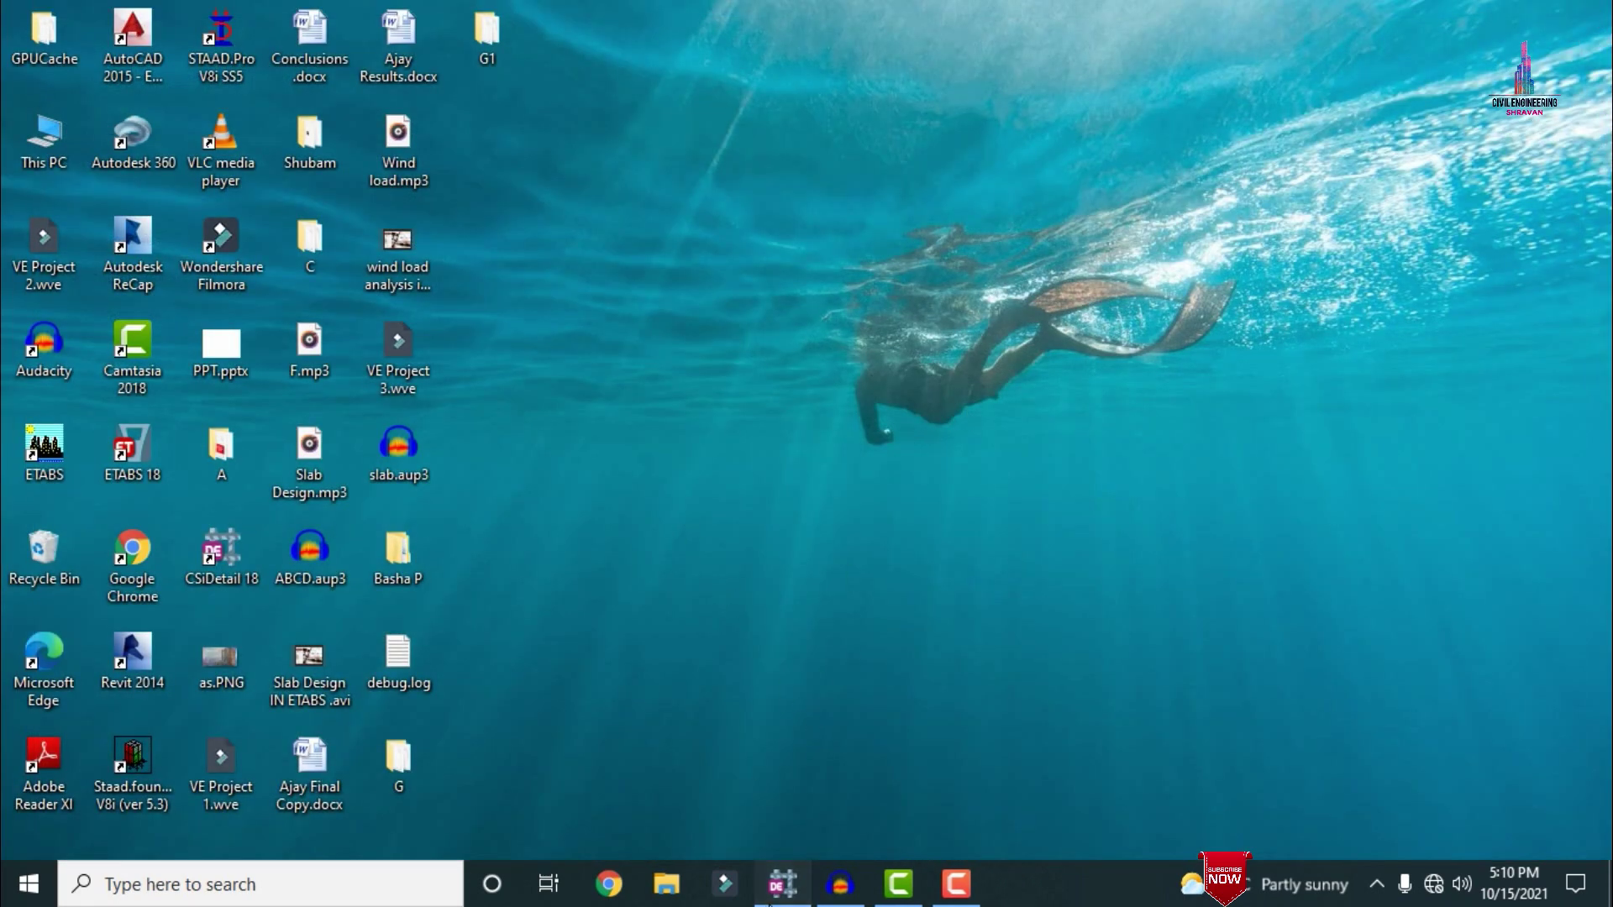
- Close CSiDetail without saving the detailing files
{"action": "left_click", "coordinate": [782, 883]}
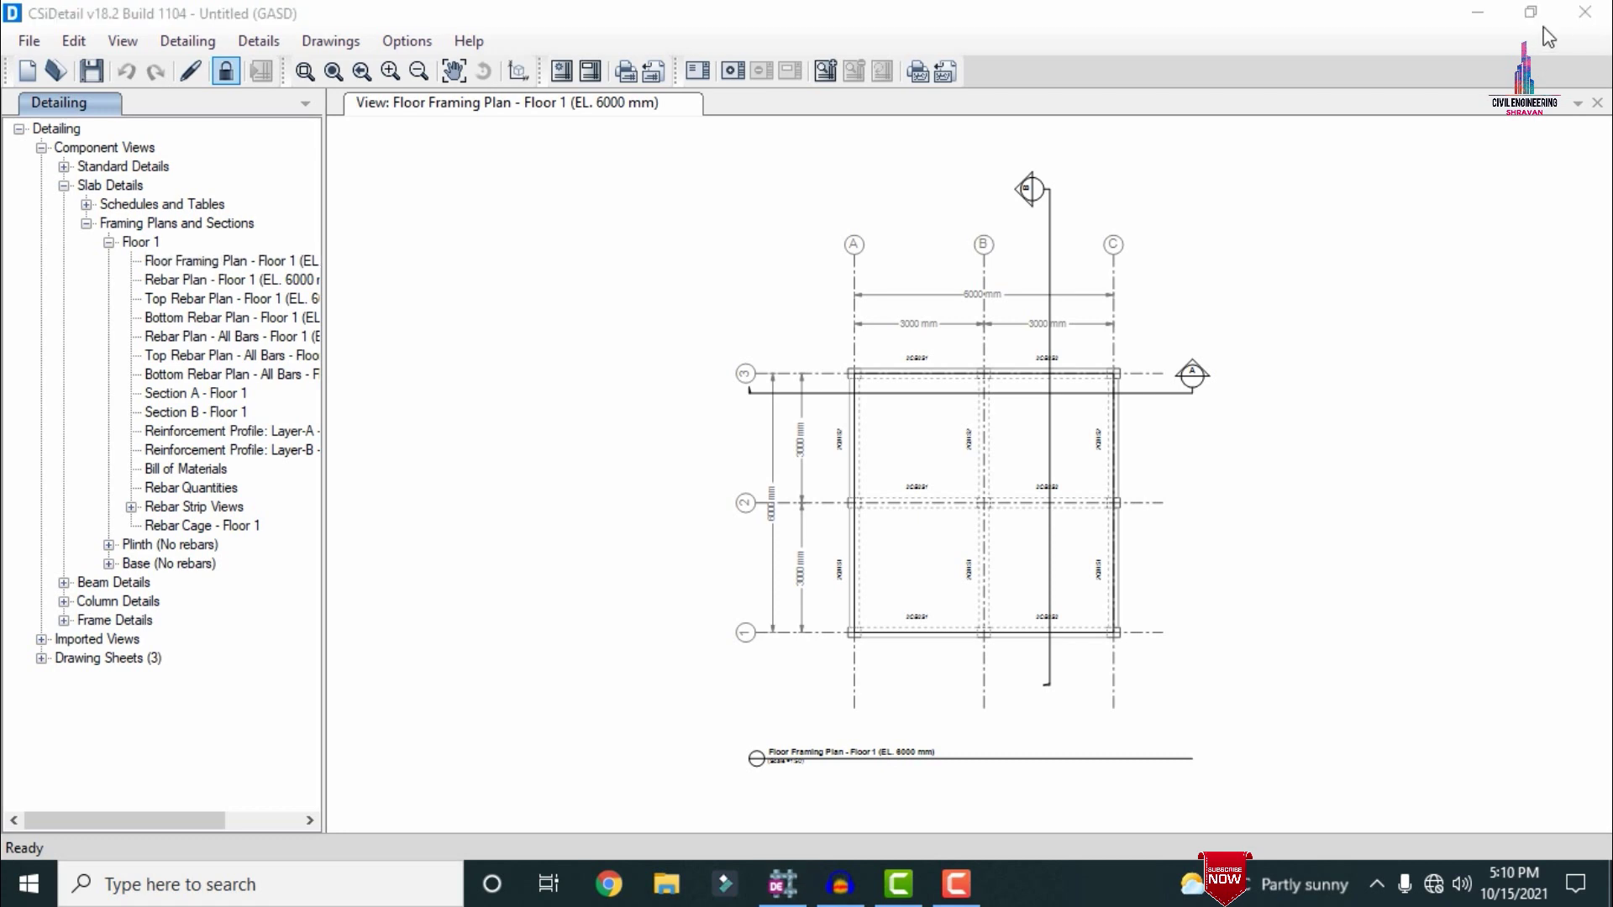
{"action": "left_click", "coordinate": [1585, 11]}
{"action": "left_click", "coordinate": [817, 507]}
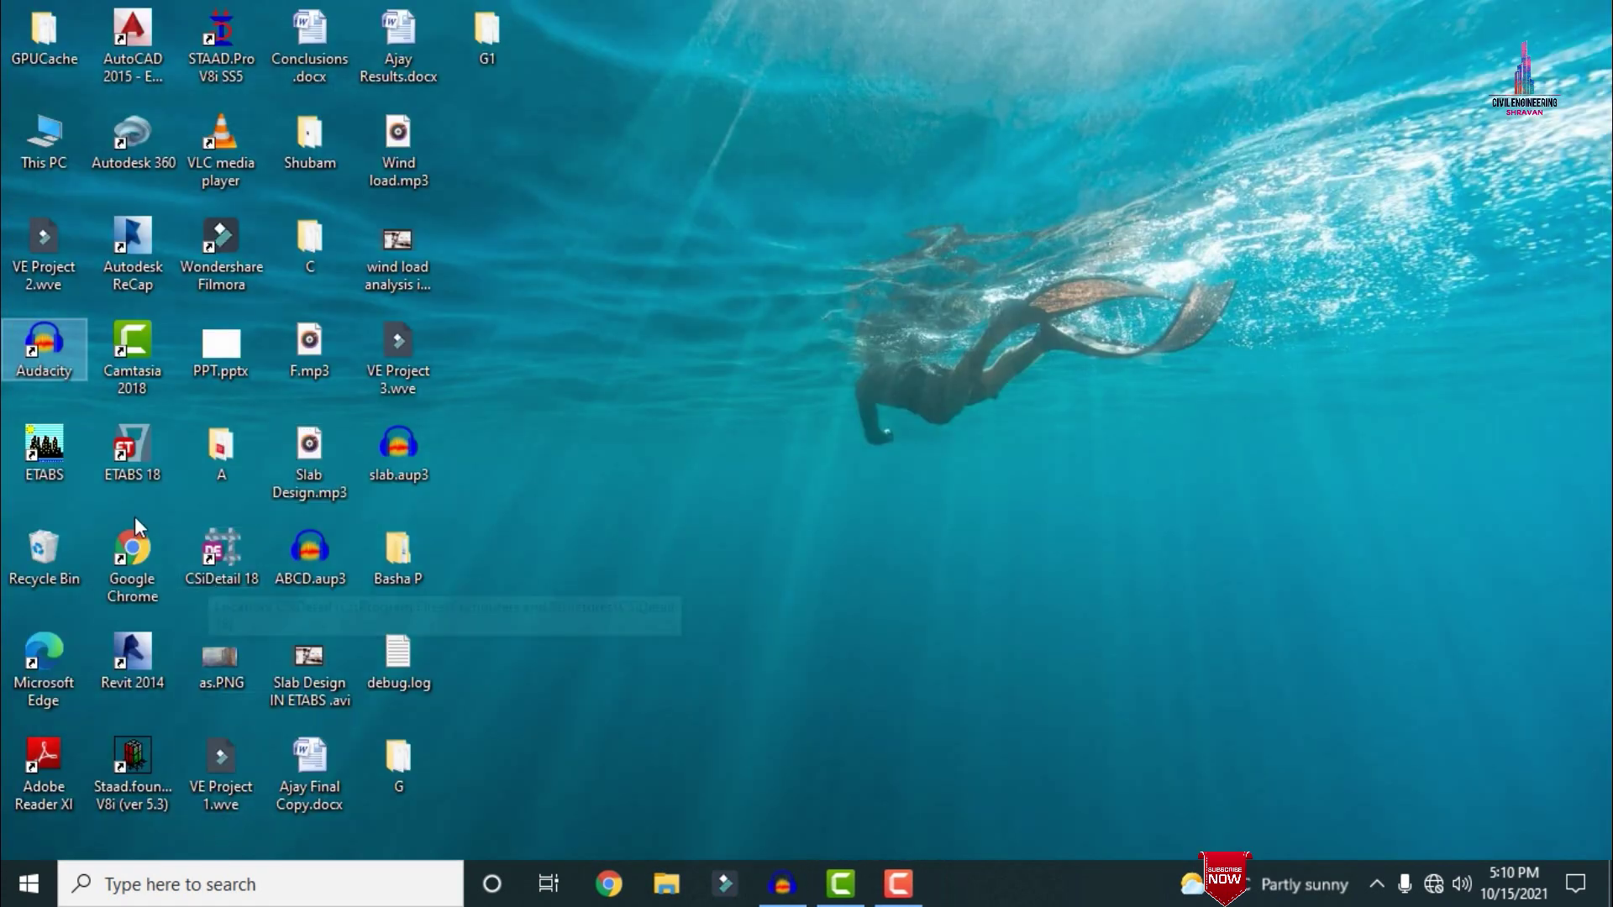
- Launch ETABS 18 and open G.EDB from the G folder on the Desktop
{"action": "left_click", "coordinate": [114, 446]}
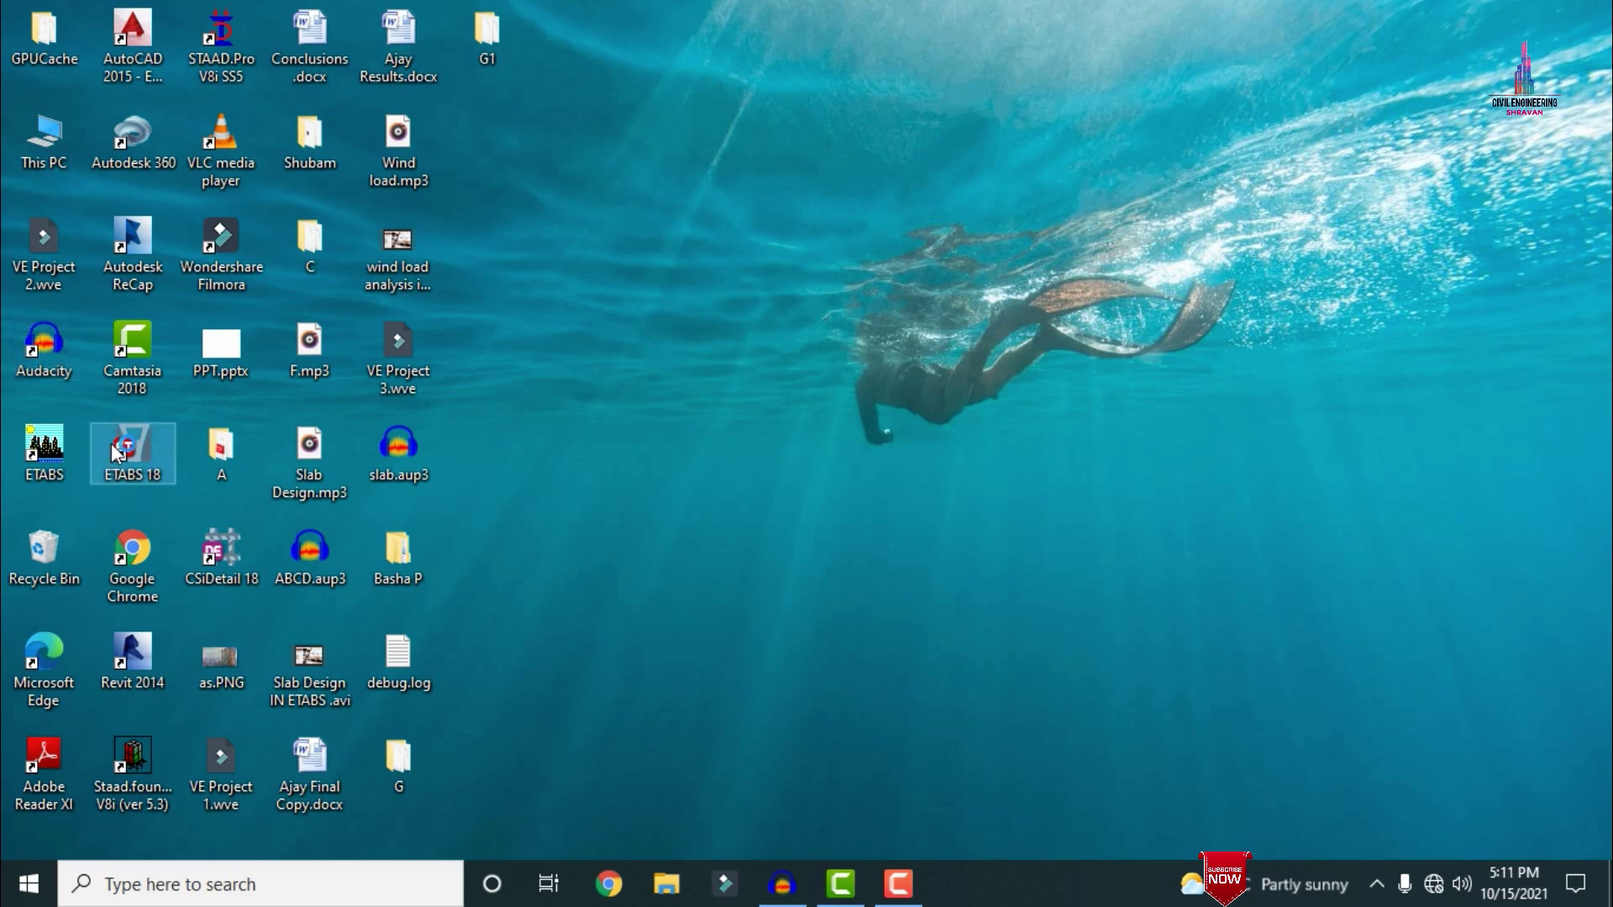
{"action": "double_click", "coordinate": [114, 450]}
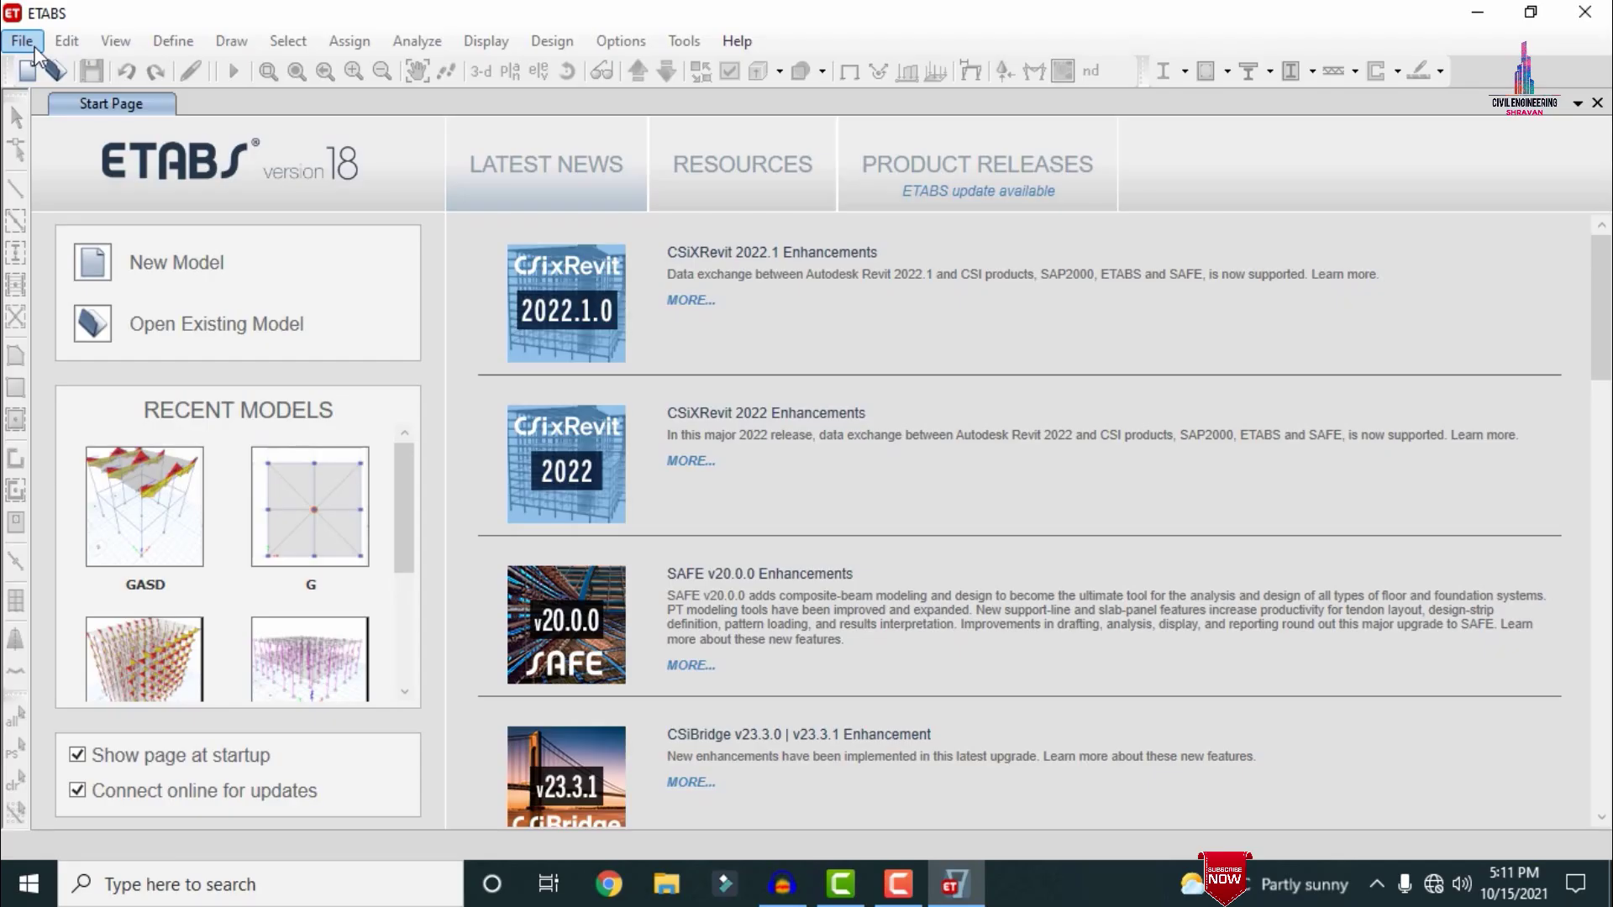
{"action": "left_click", "coordinate": [22, 40]}
{"action": "left_click", "coordinate": [68, 101]}
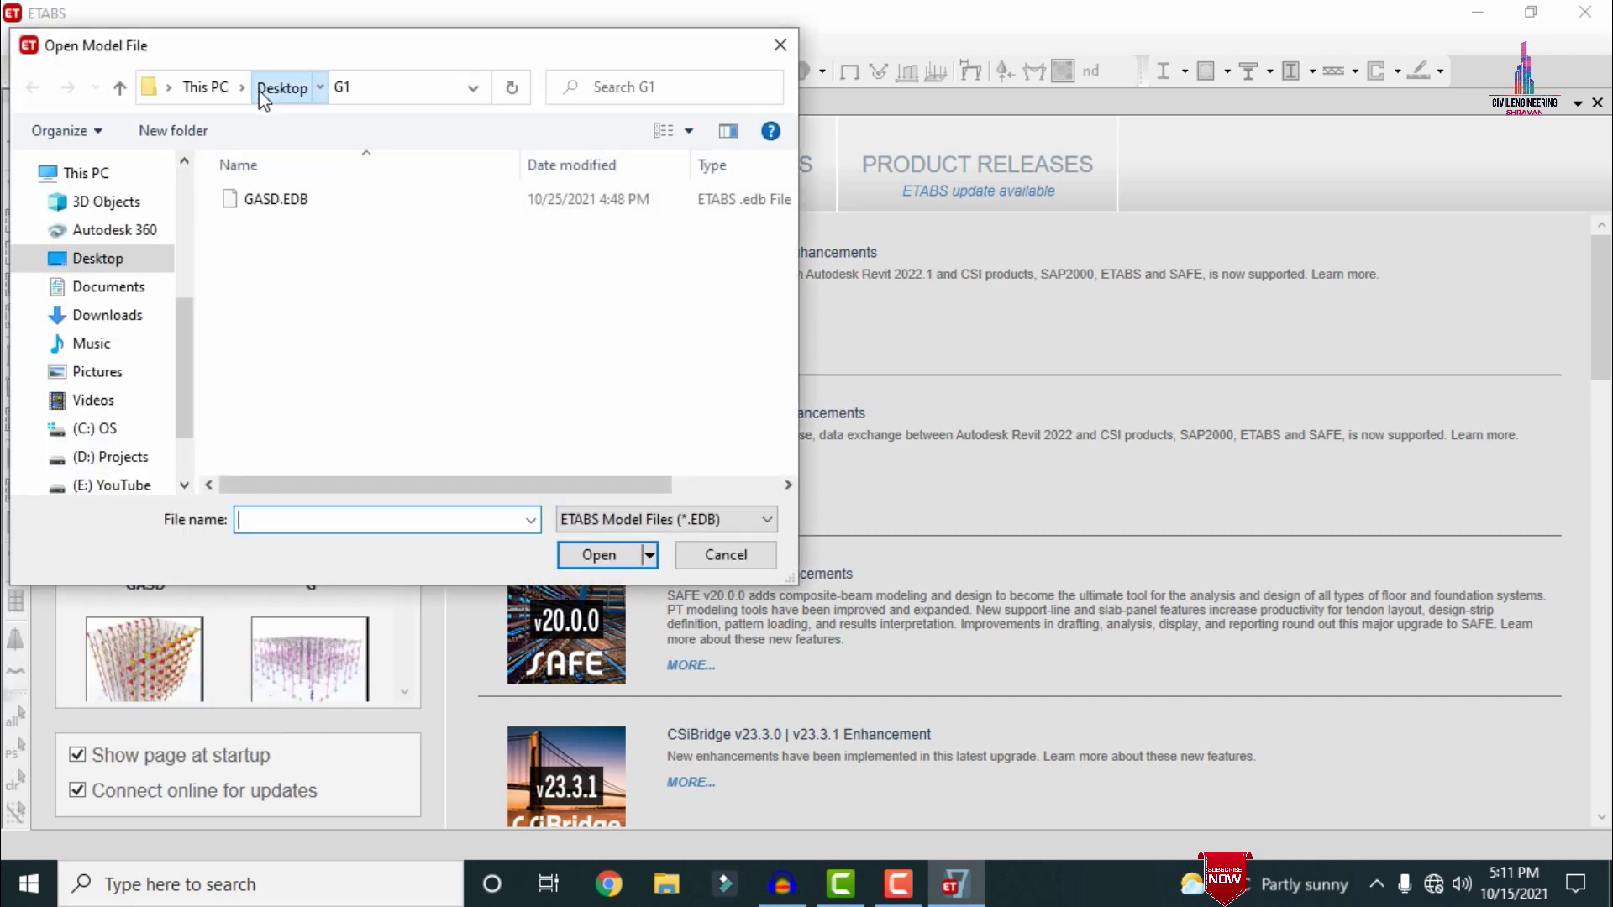
{"action": "left_click", "coordinate": [262, 88]}
{"action": "double_click", "coordinate": [271, 277]}
{"action": "double_click", "coordinate": [262, 203]}
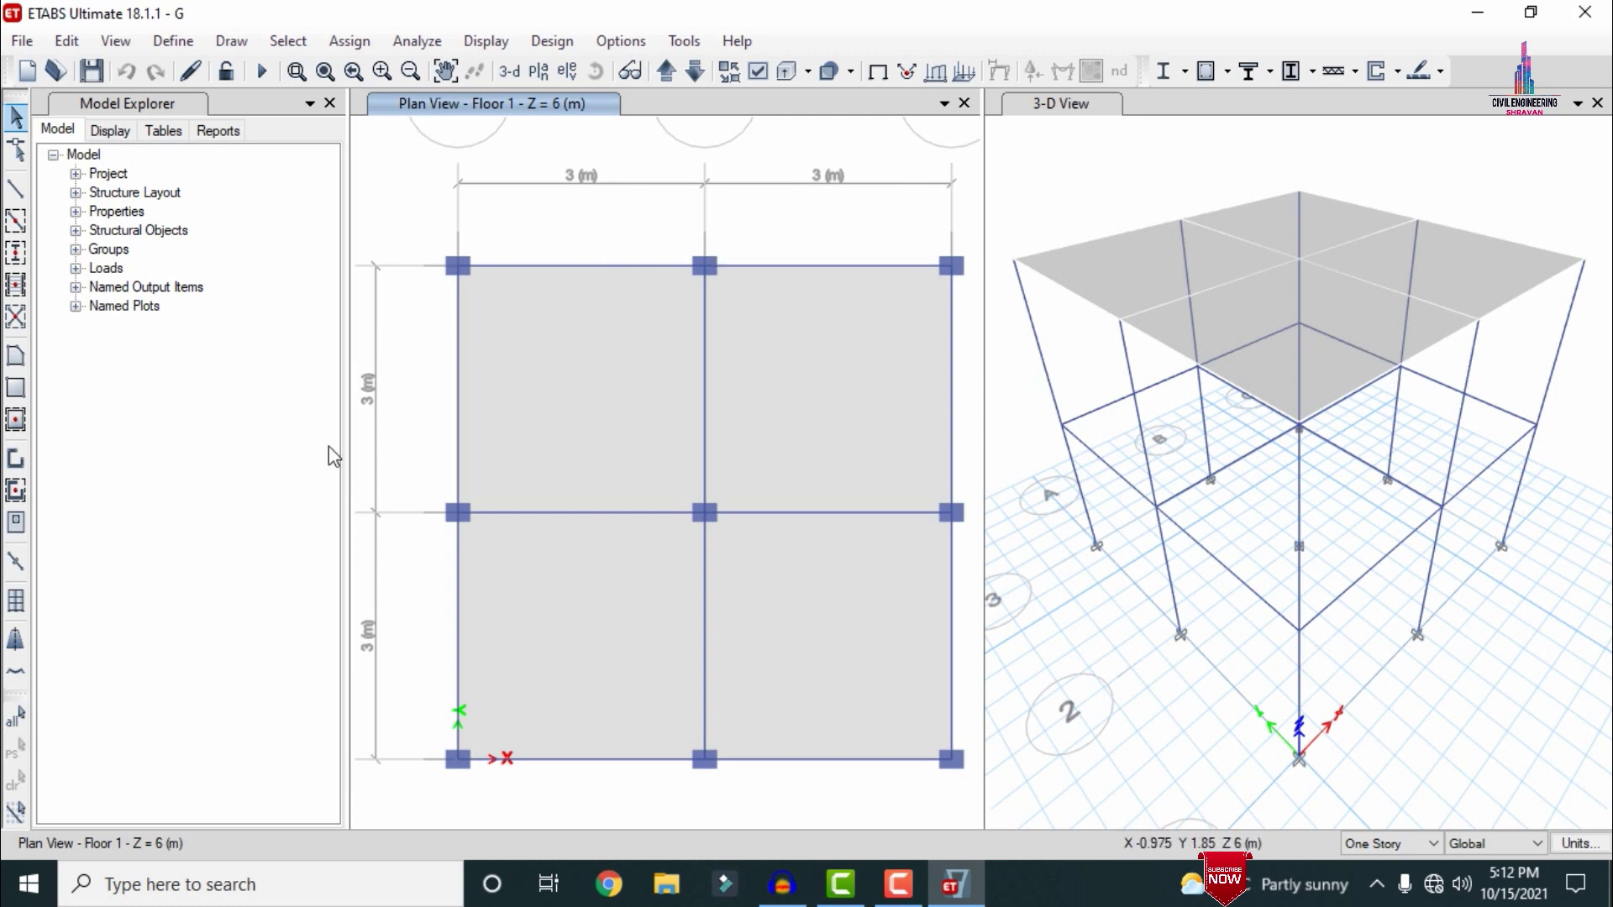
{"action": "left_click", "coordinate": [161, 42]}
{"action": "left_click", "coordinate": [202, 69]}
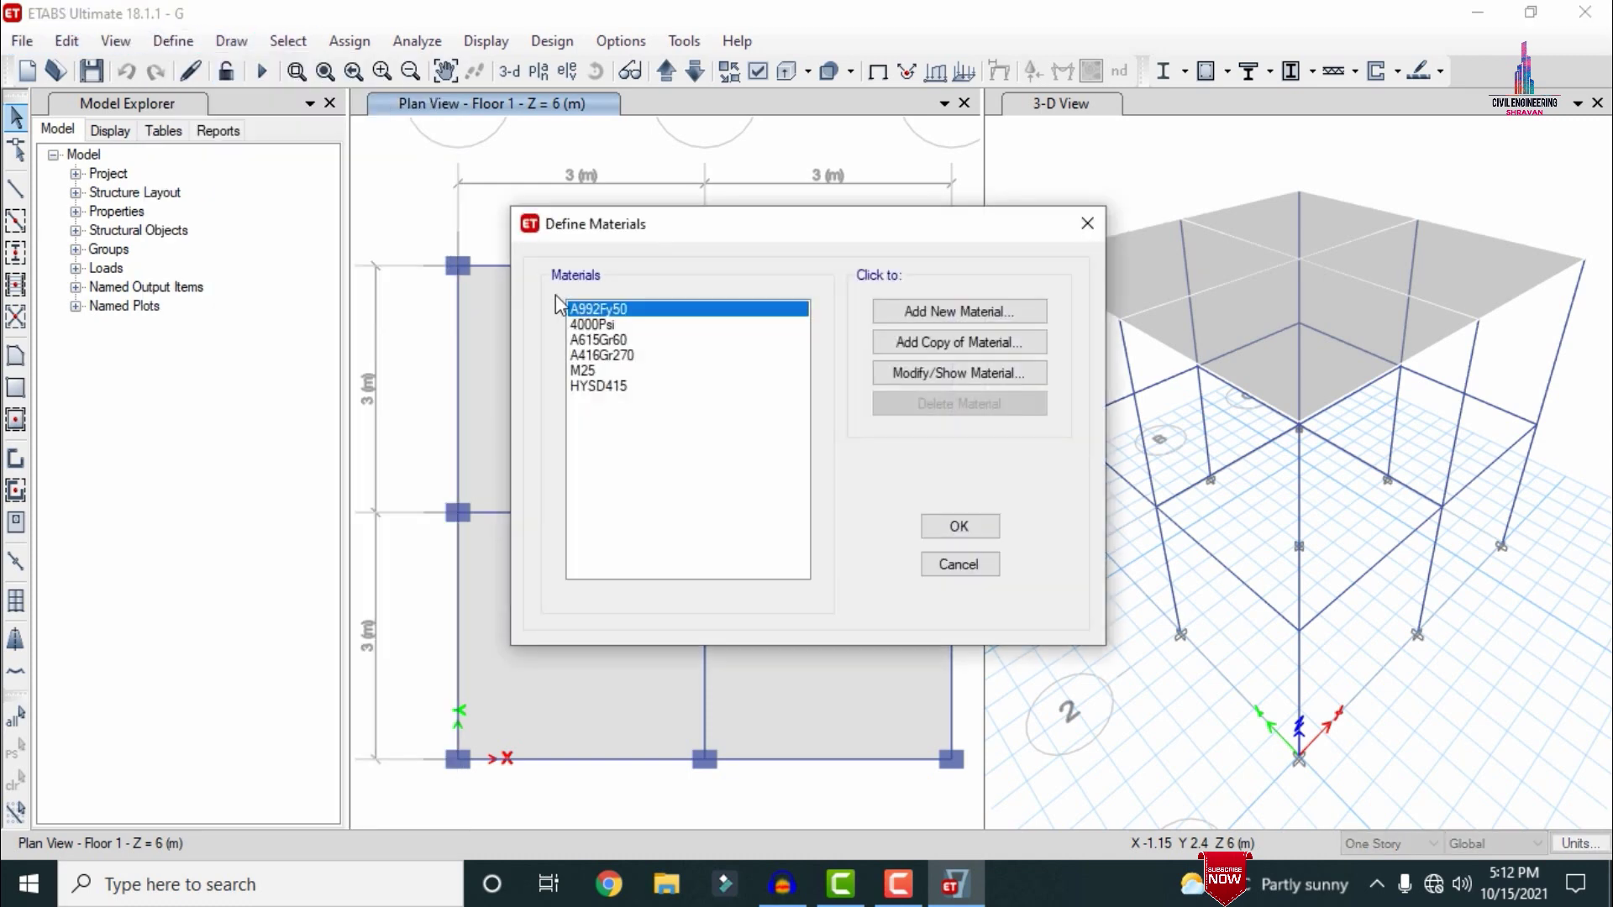
{"action": "left_click", "coordinate": [602, 372]}
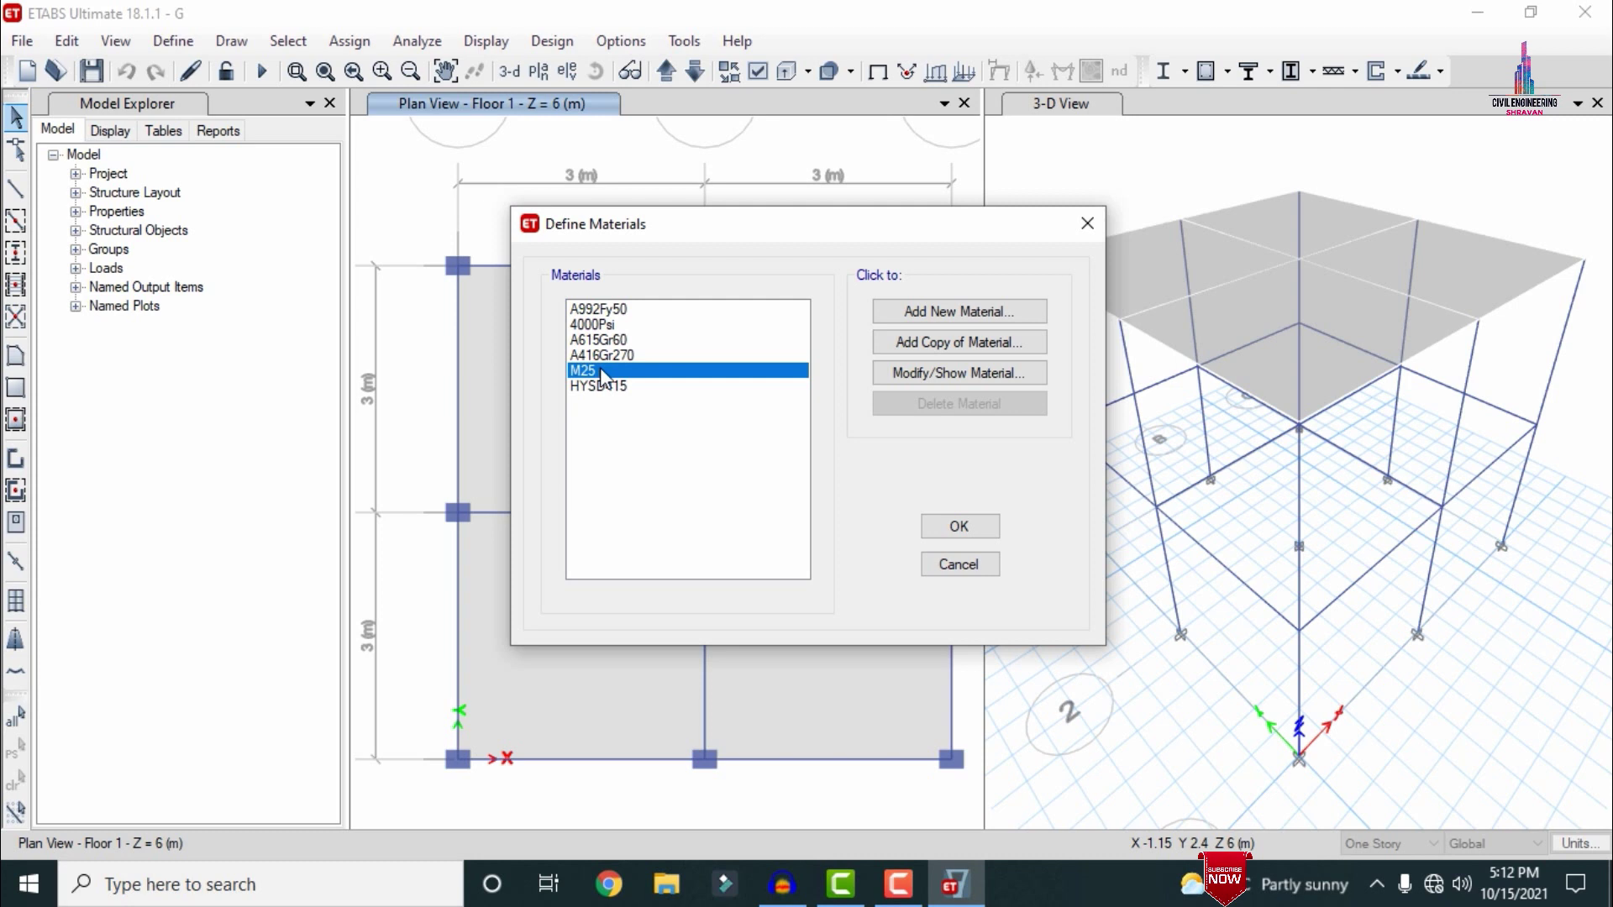
{"action": "left_click", "coordinate": [605, 388]}
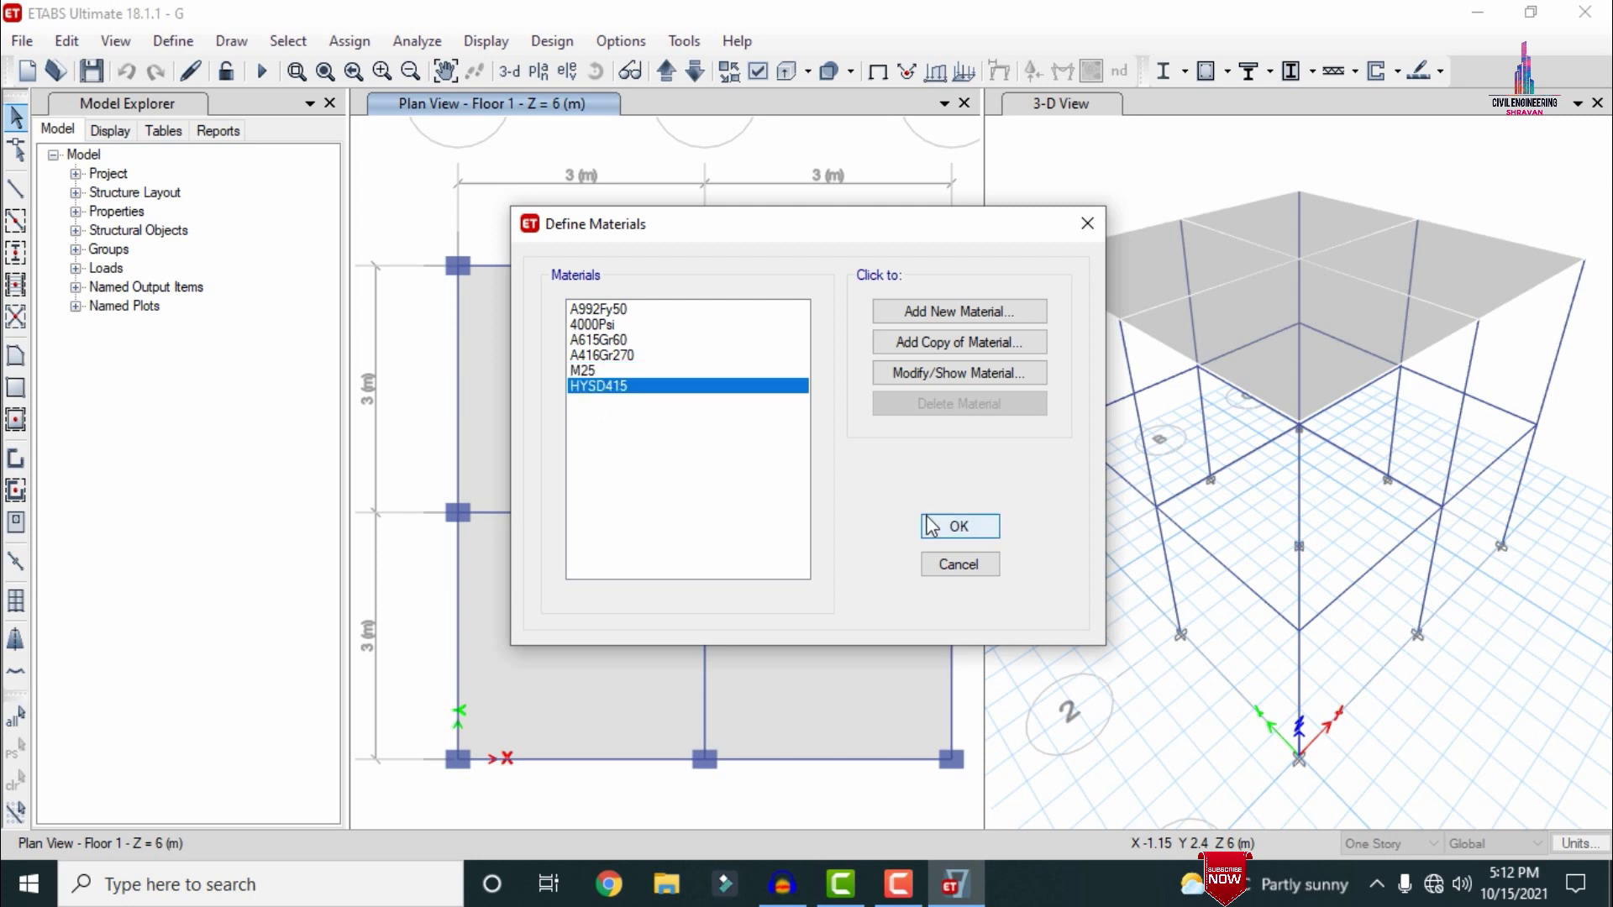
{"action": "left_click", "coordinate": [958, 564]}
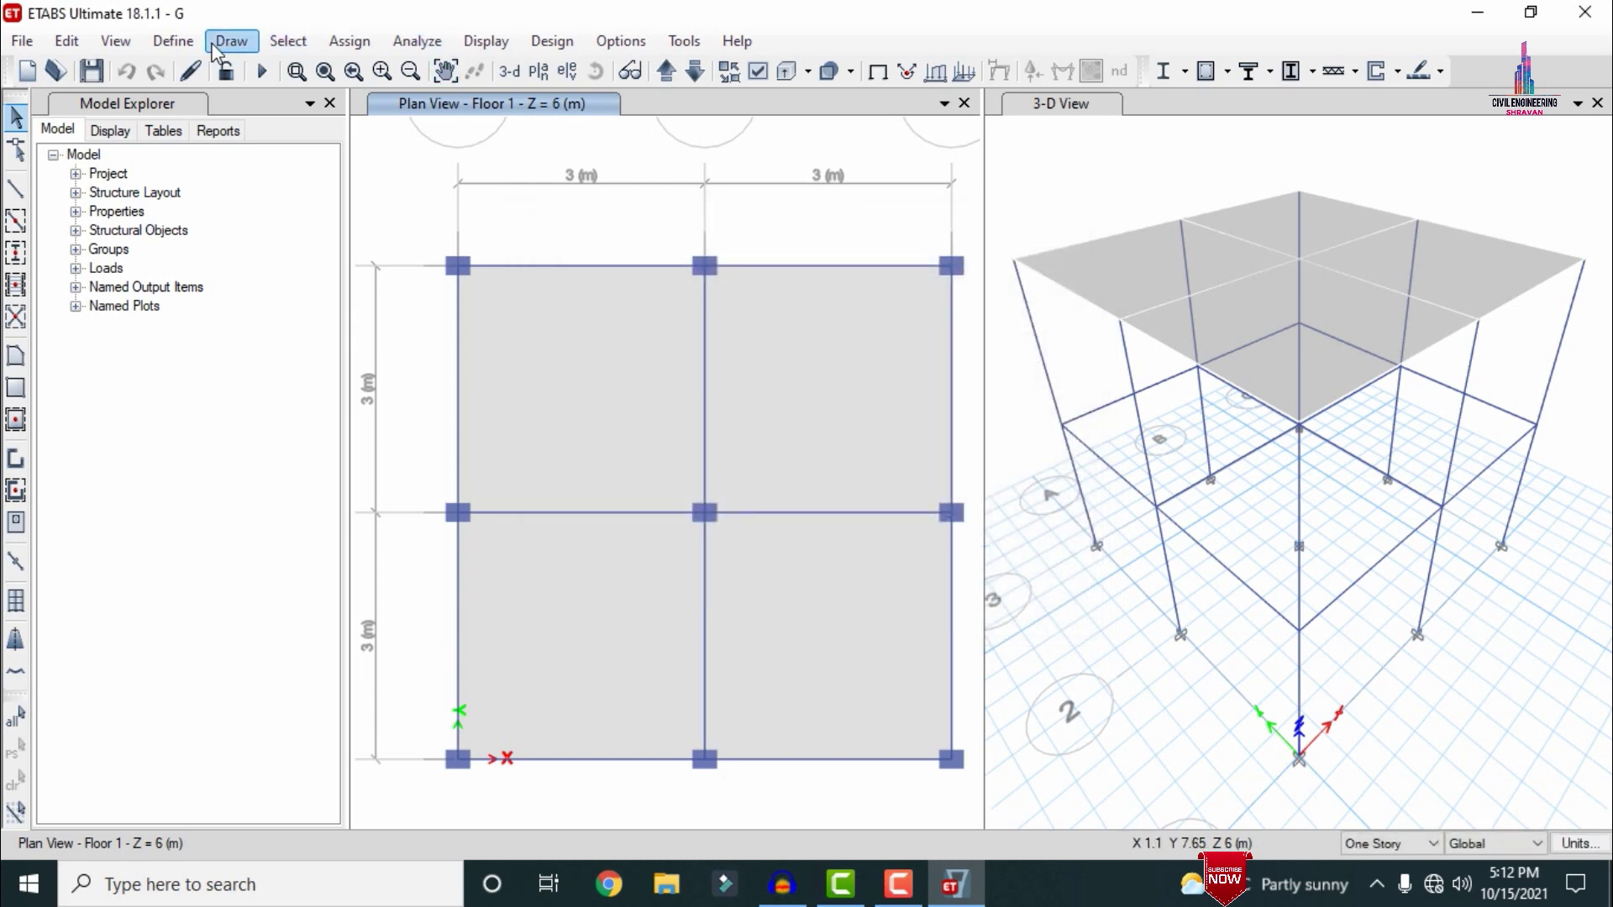
{"action": "left_click", "coordinate": [173, 41]}
{"action": "mouse_move", "coordinate": [207, 108]}
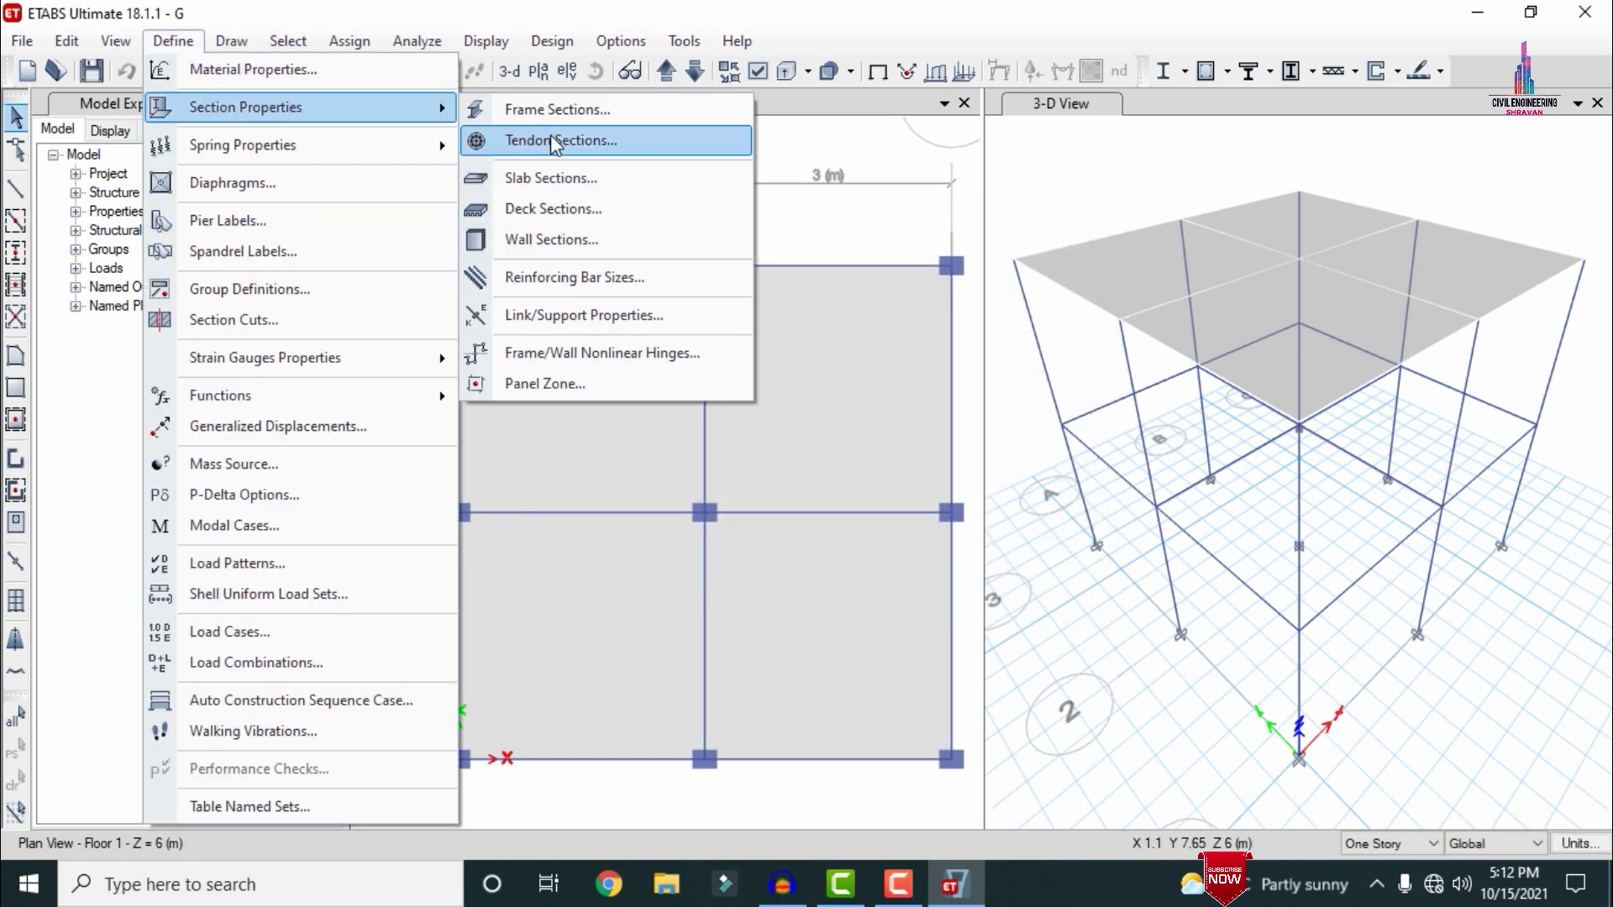
{"action": "left_click", "coordinate": [558, 110]}
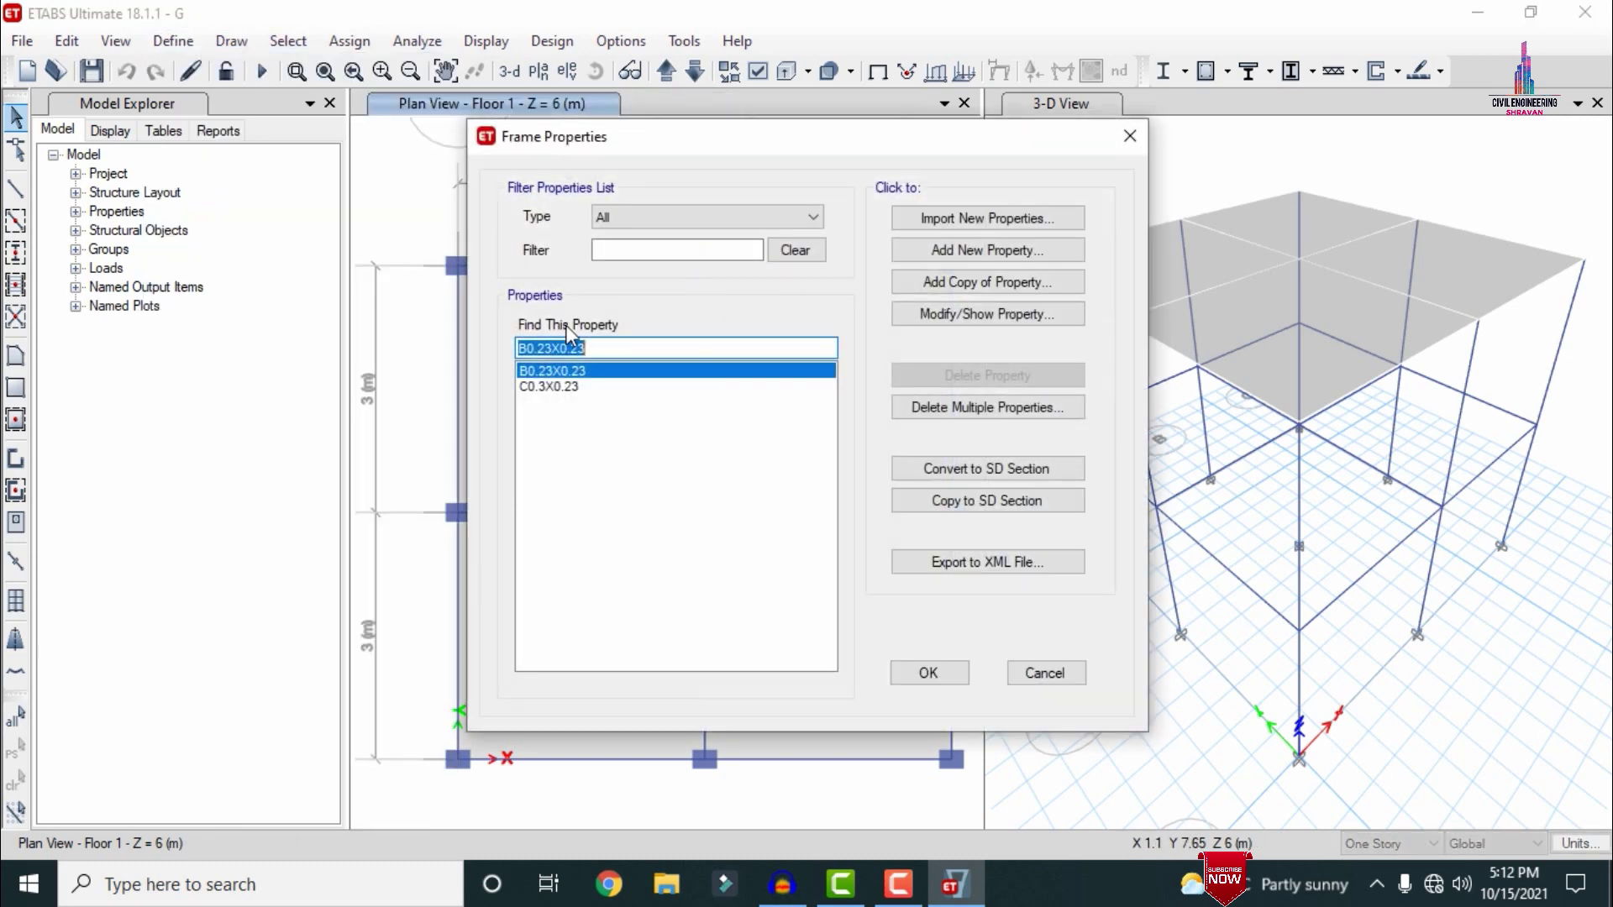
{"action": "left_click", "coordinate": [636, 372]}
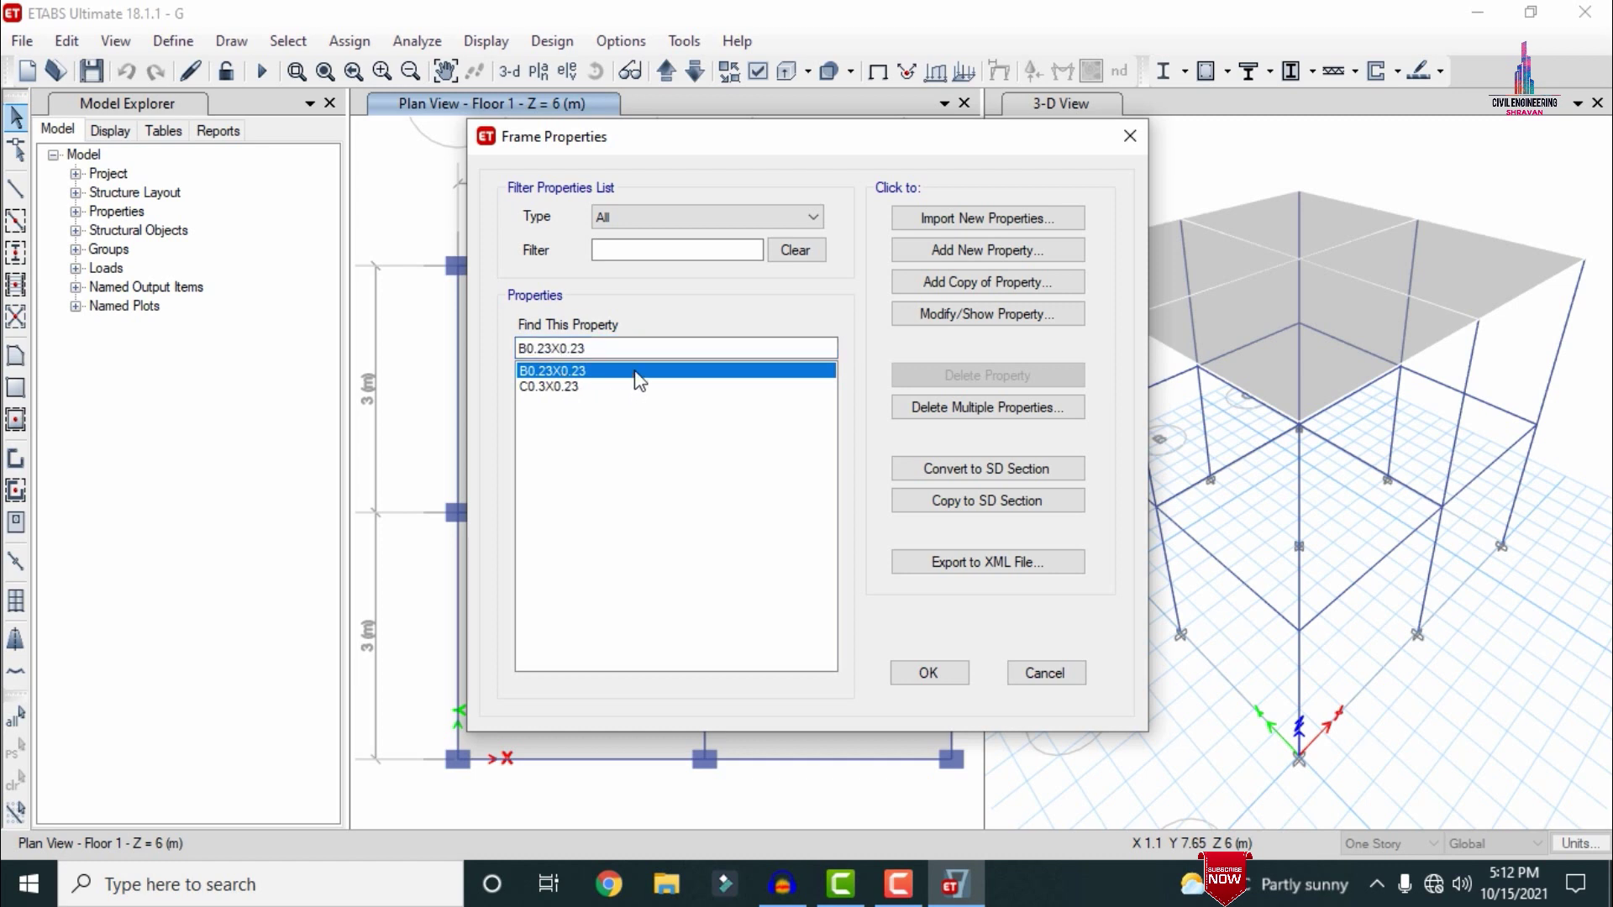
{"action": "left_click", "coordinate": [1046, 675]}
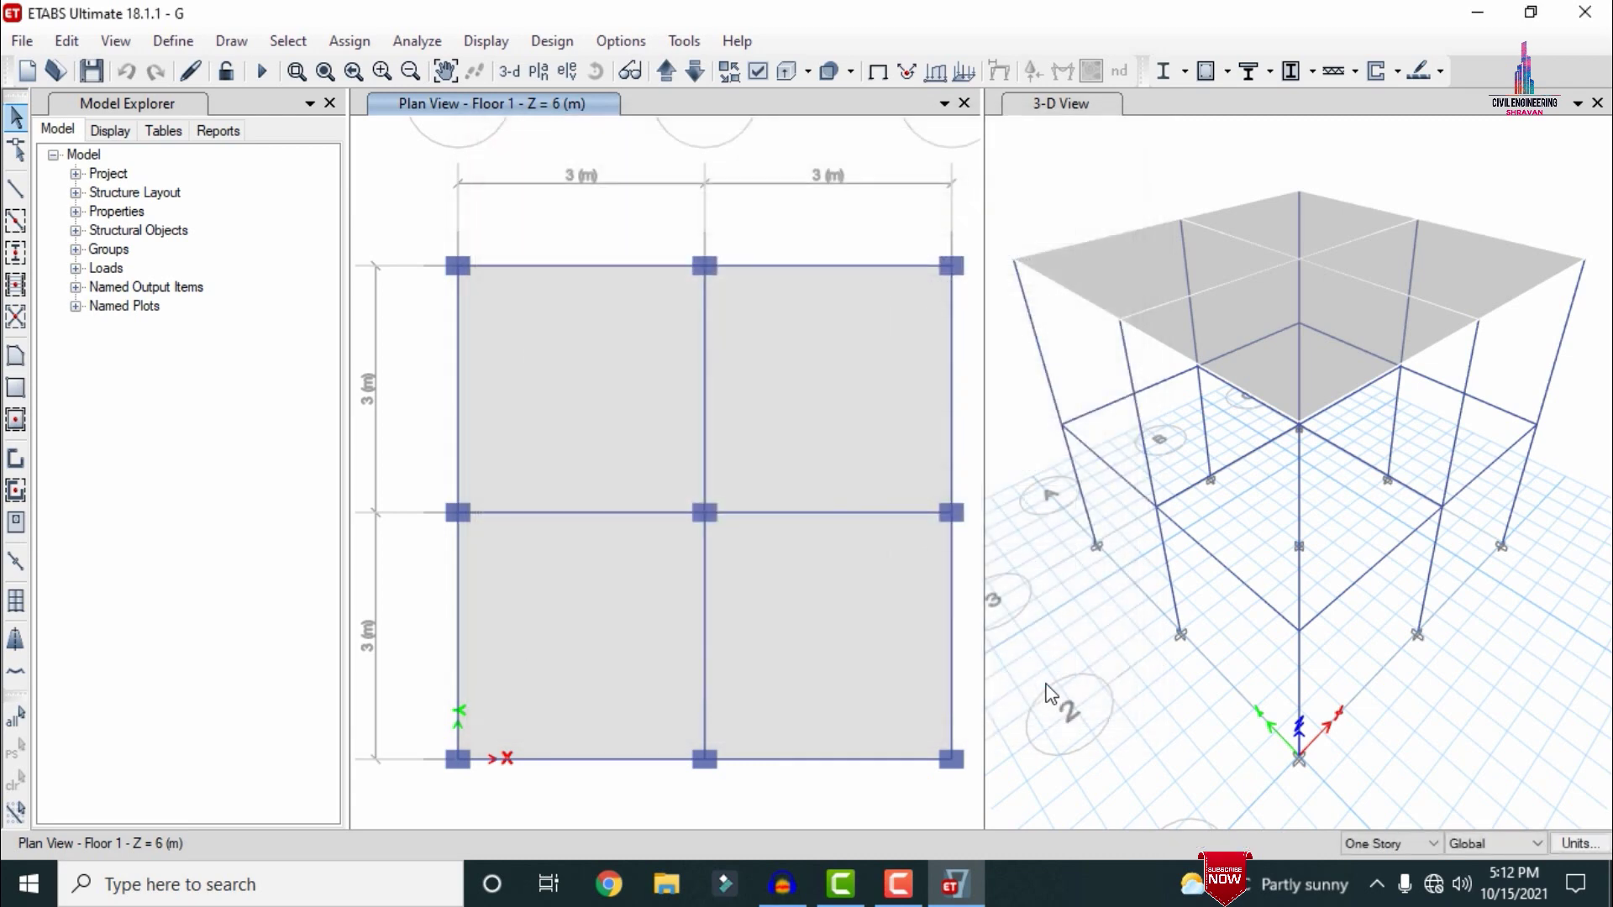
{"action": "left_click", "coordinate": [193, 46]}
{"action": "mouse_move", "coordinate": [363, 108]}
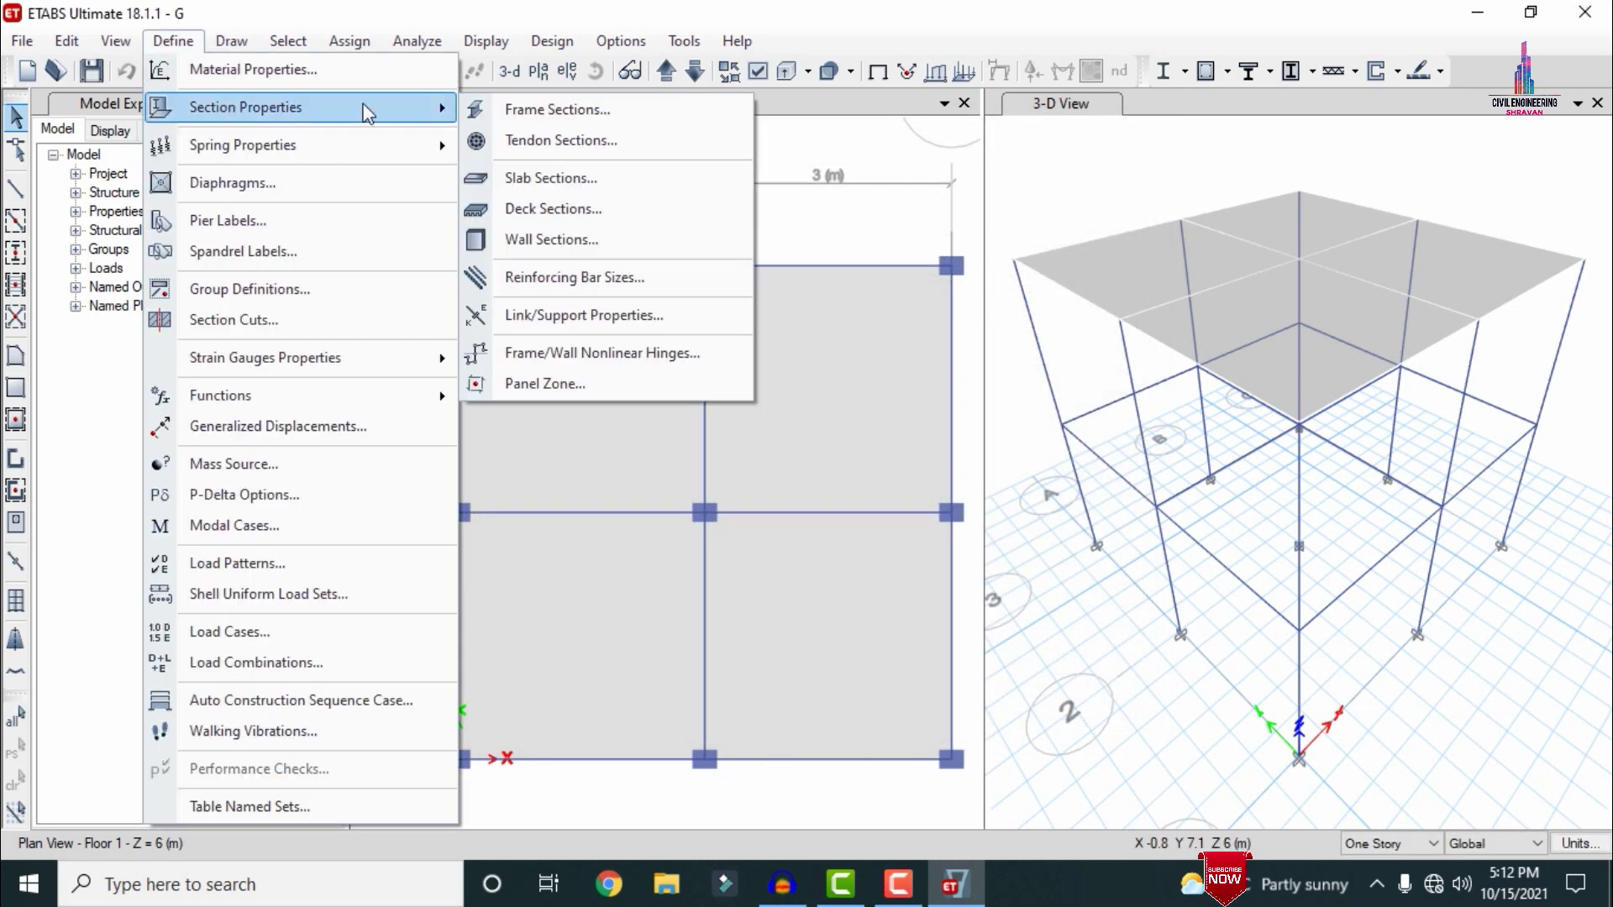
{"action": "left_click", "coordinate": [575, 182]}
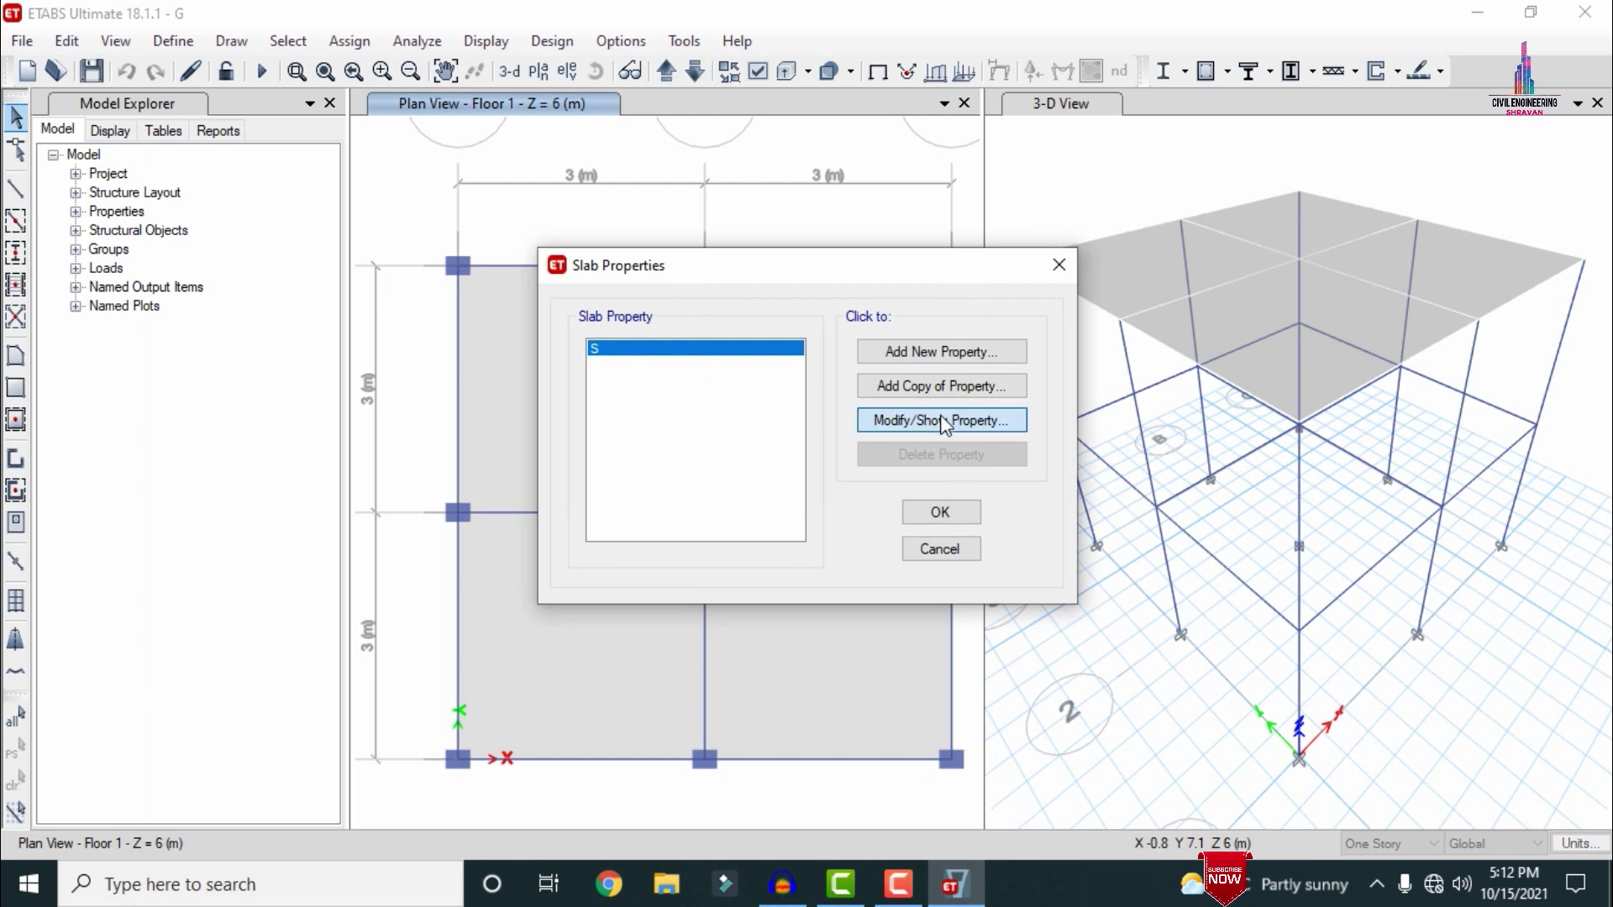
{"action": "left_click", "coordinate": [943, 421]}
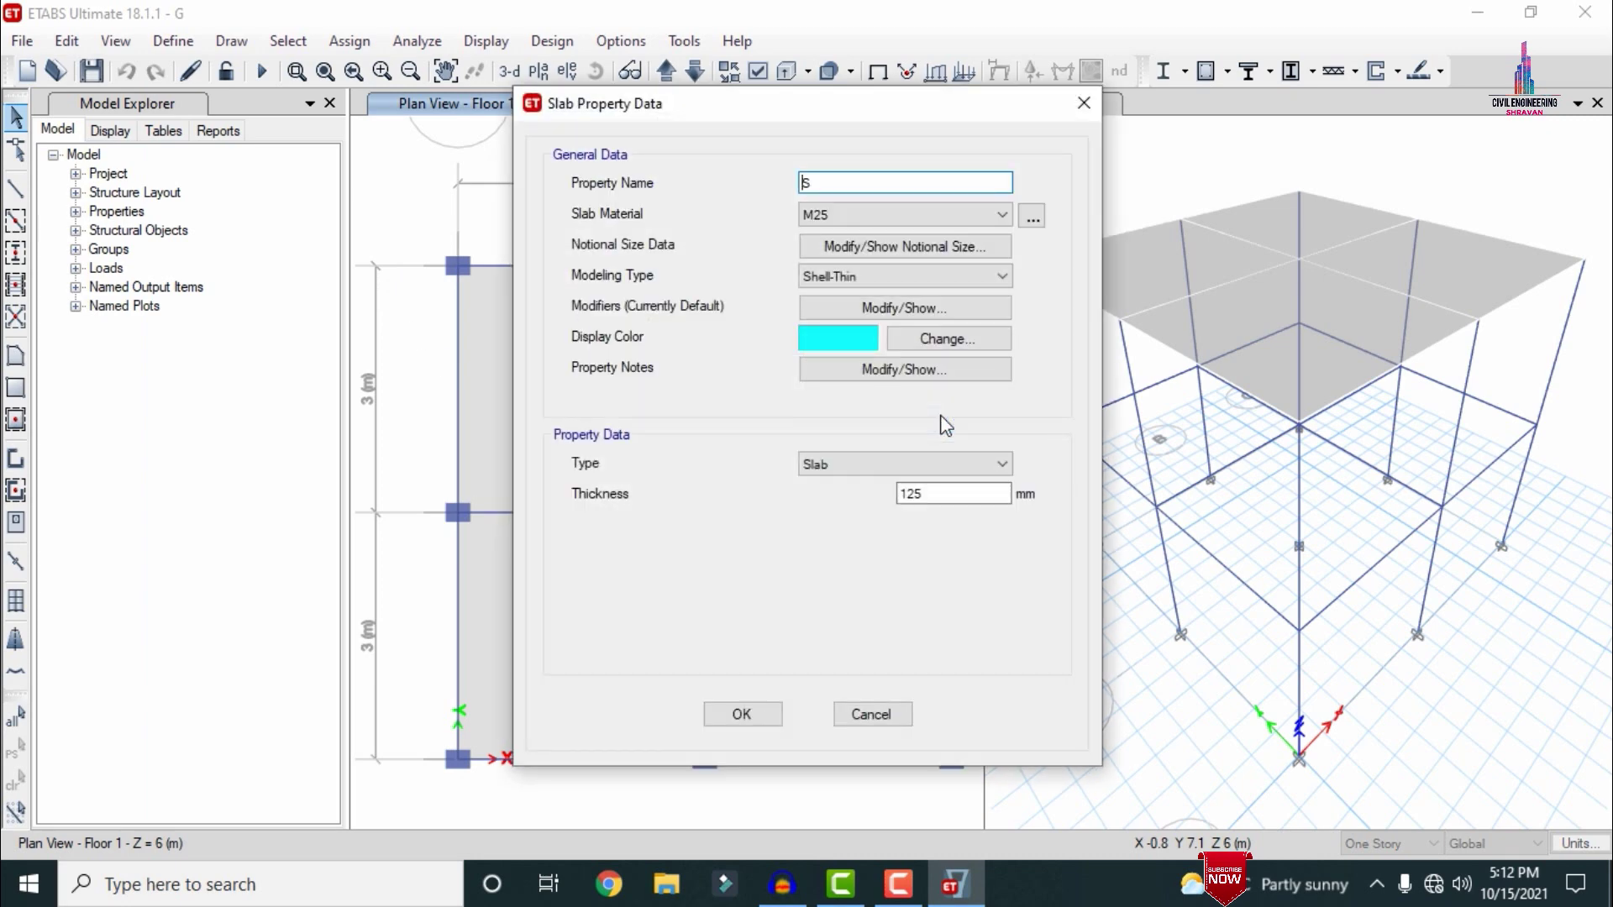
{"action": "left_click", "coordinate": [874, 713]}
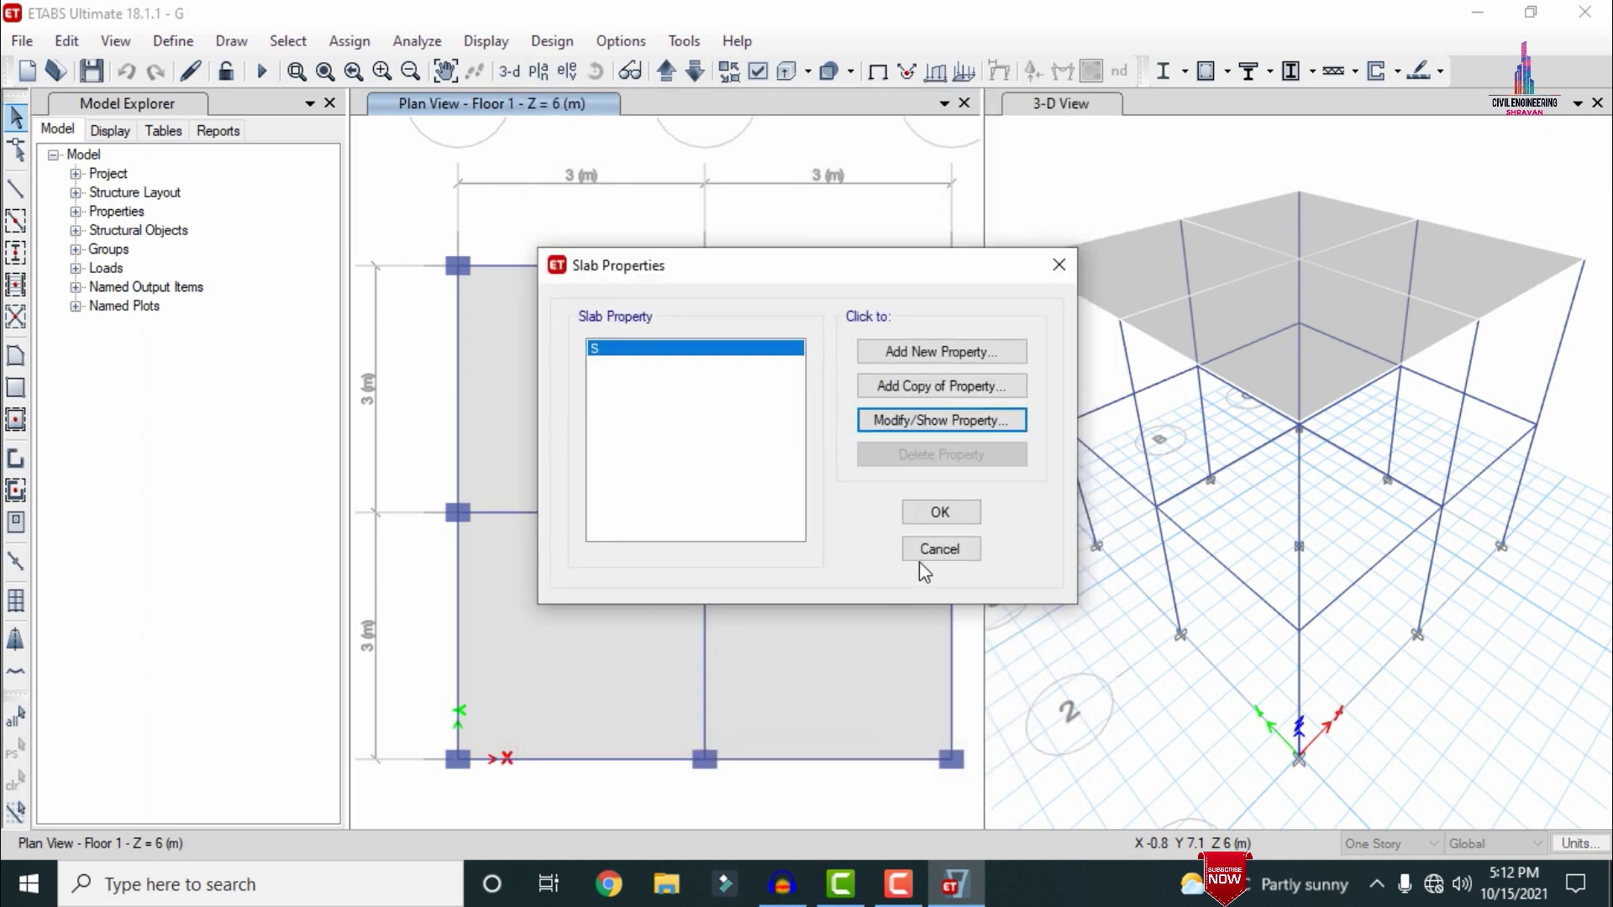
{"action": "left_click", "coordinate": [921, 554]}
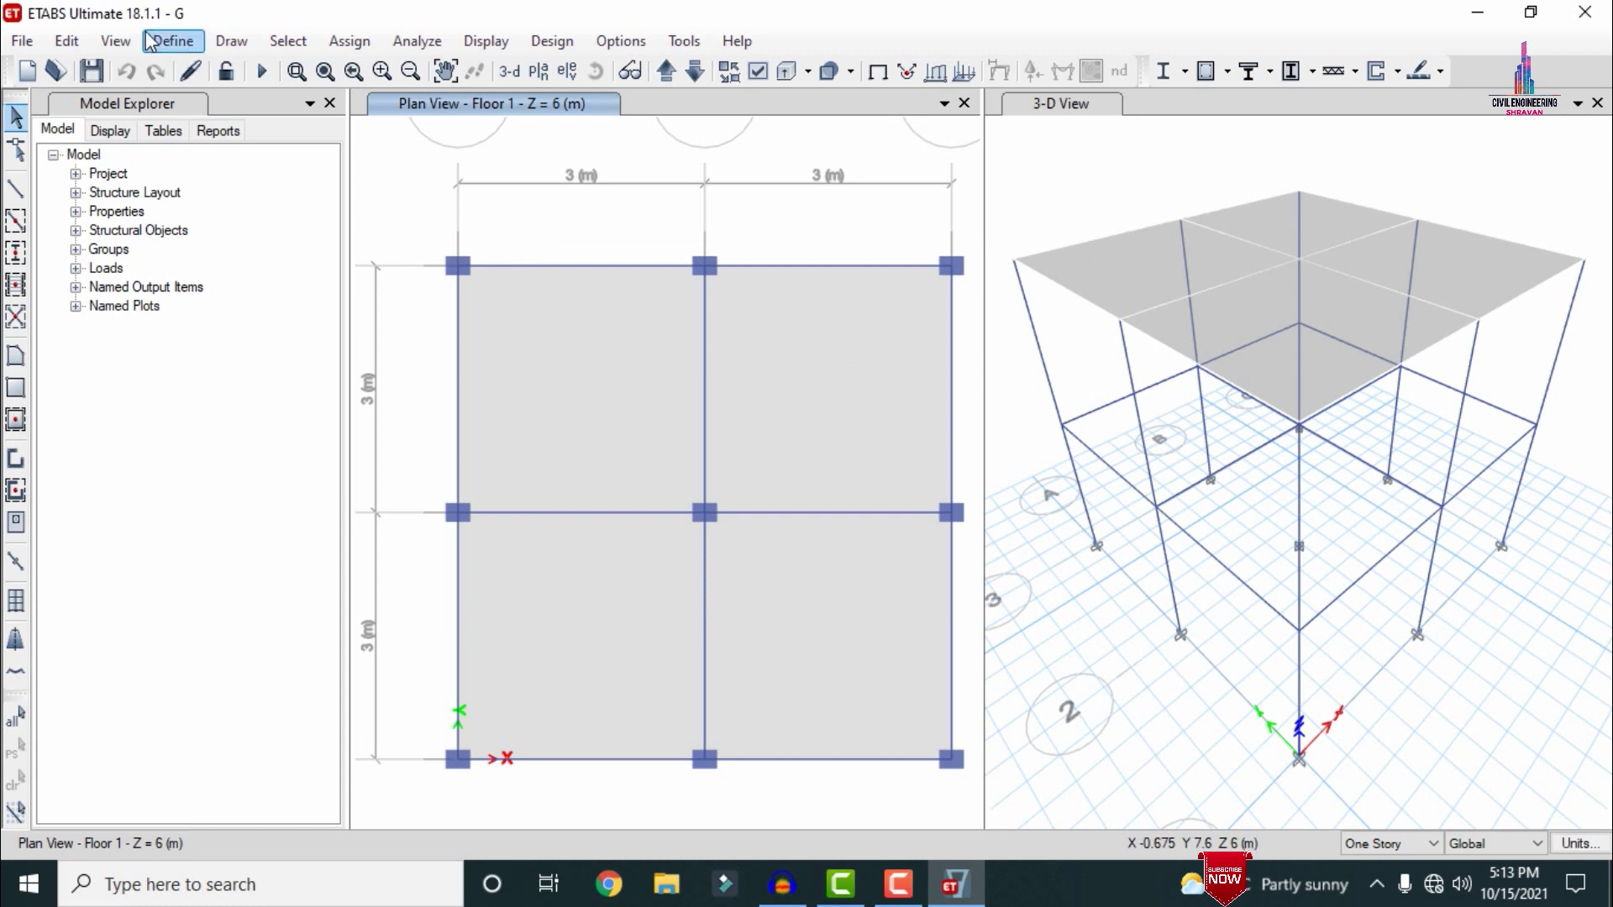
- Review the Dead and Live load patterns unchanged, then run the analysis to show Dead-load displacements
{"action": "left_click", "coordinate": [173, 41]}
{"action": "left_click", "coordinate": [238, 565]}
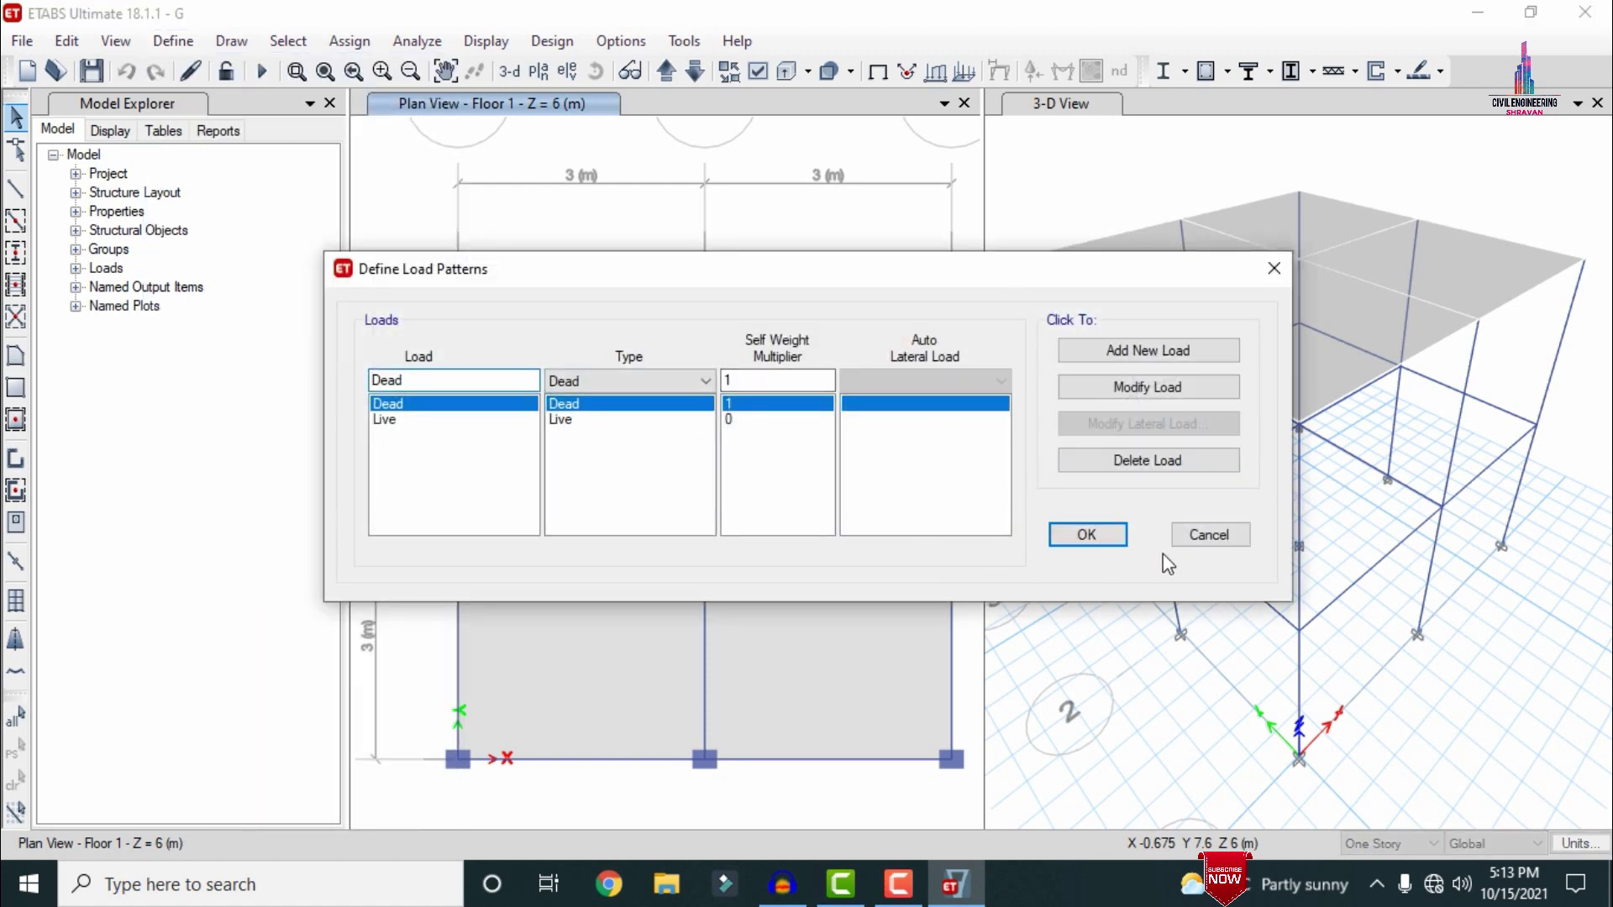
{"action": "left_click", "coordinate": [1198, 543]}
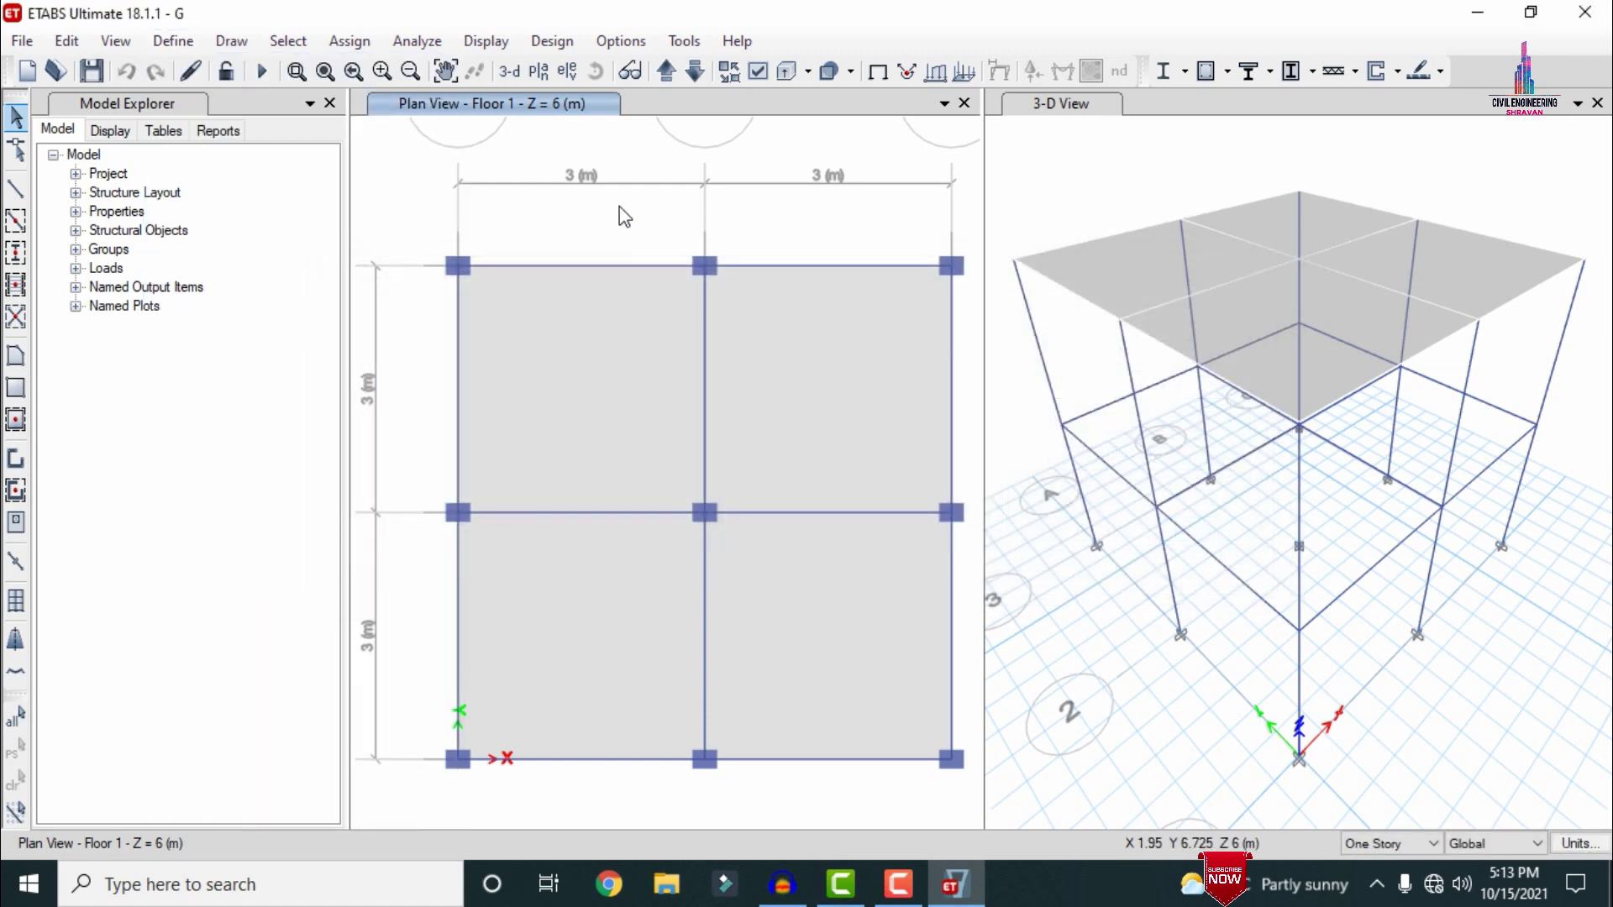
{"action": "left_click", "coordinate": [261, 71]}
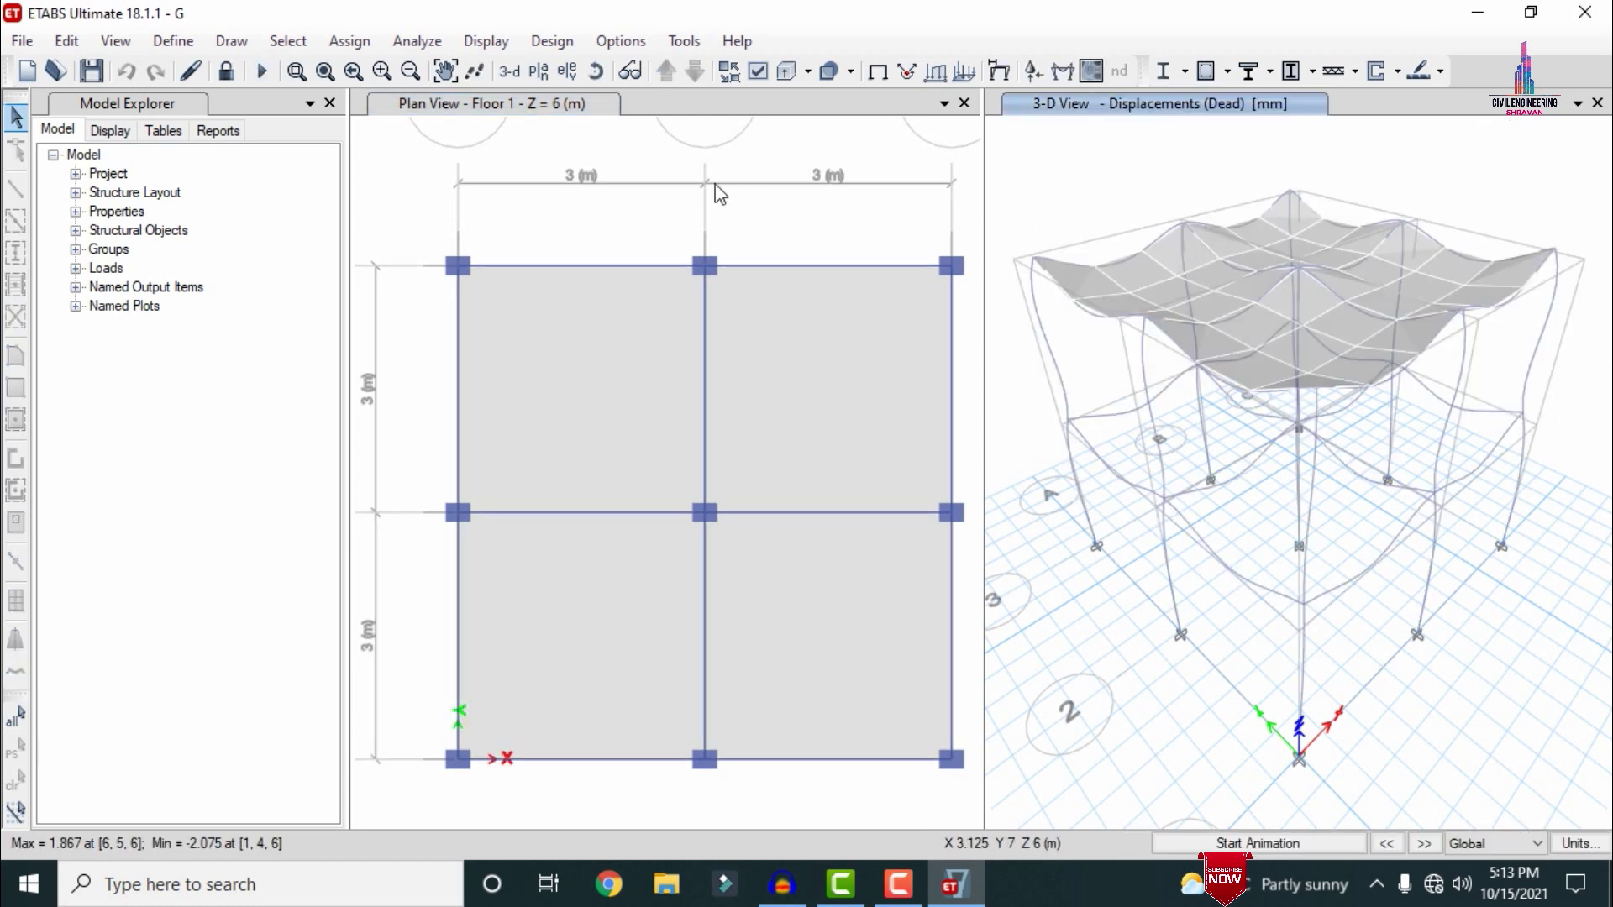
- Unlock the model and add auto-width design strips along the X grid lines on layer A
{"action": "left_click", "coordinate": [225, 70]}
{"action": "left_click", "coordinate": [833, 532]}
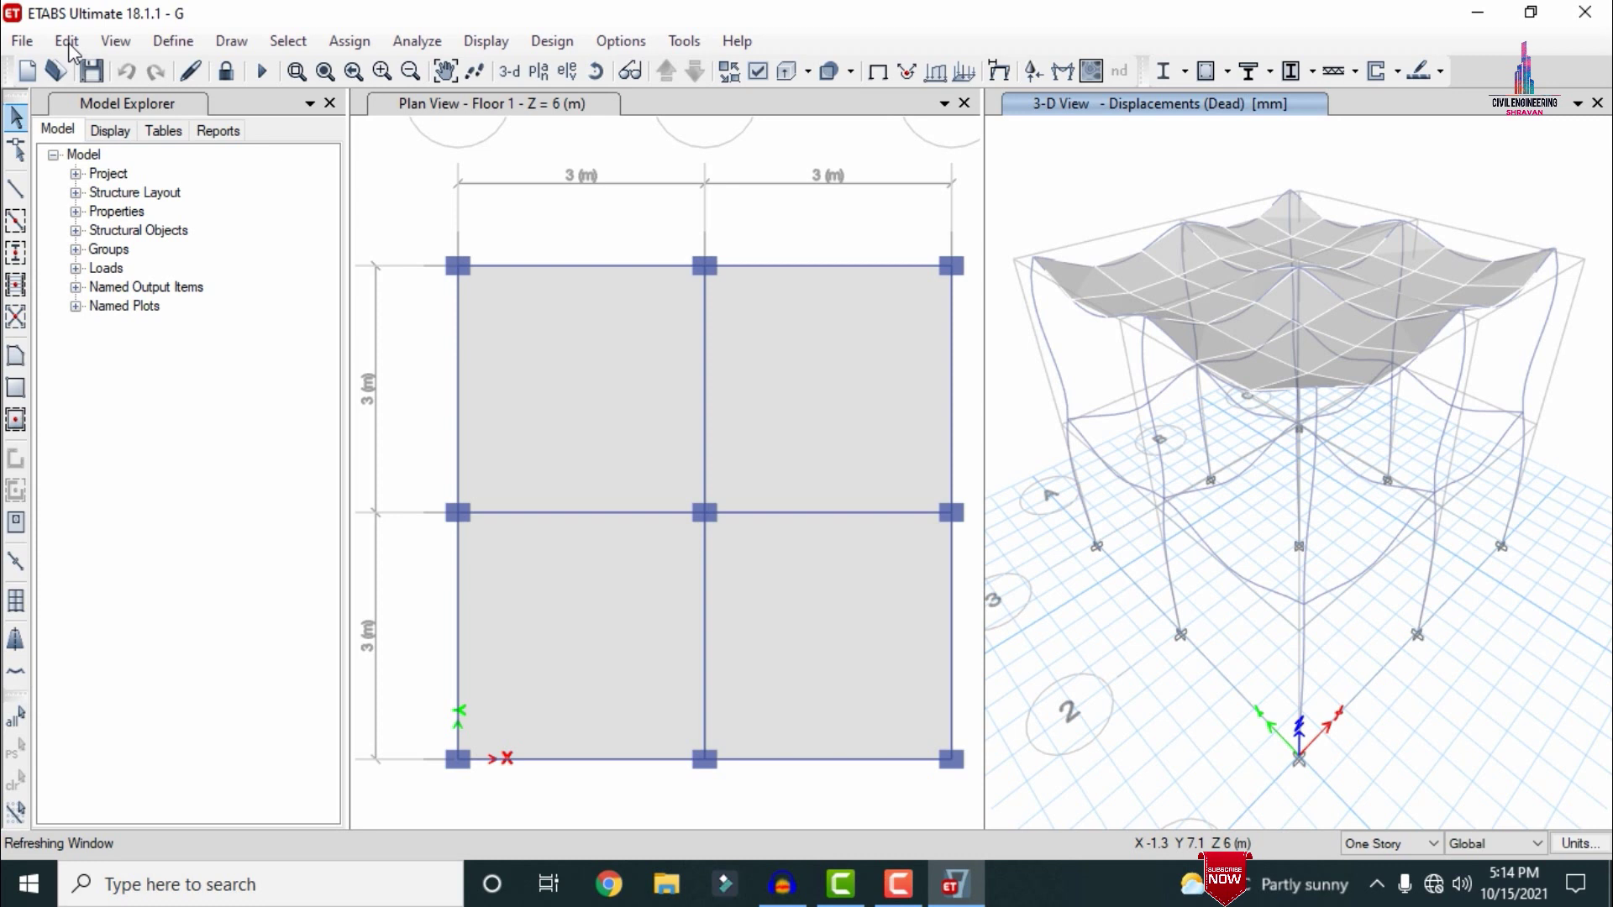
{"action": "left_click", "coordinate": [68, 41]}
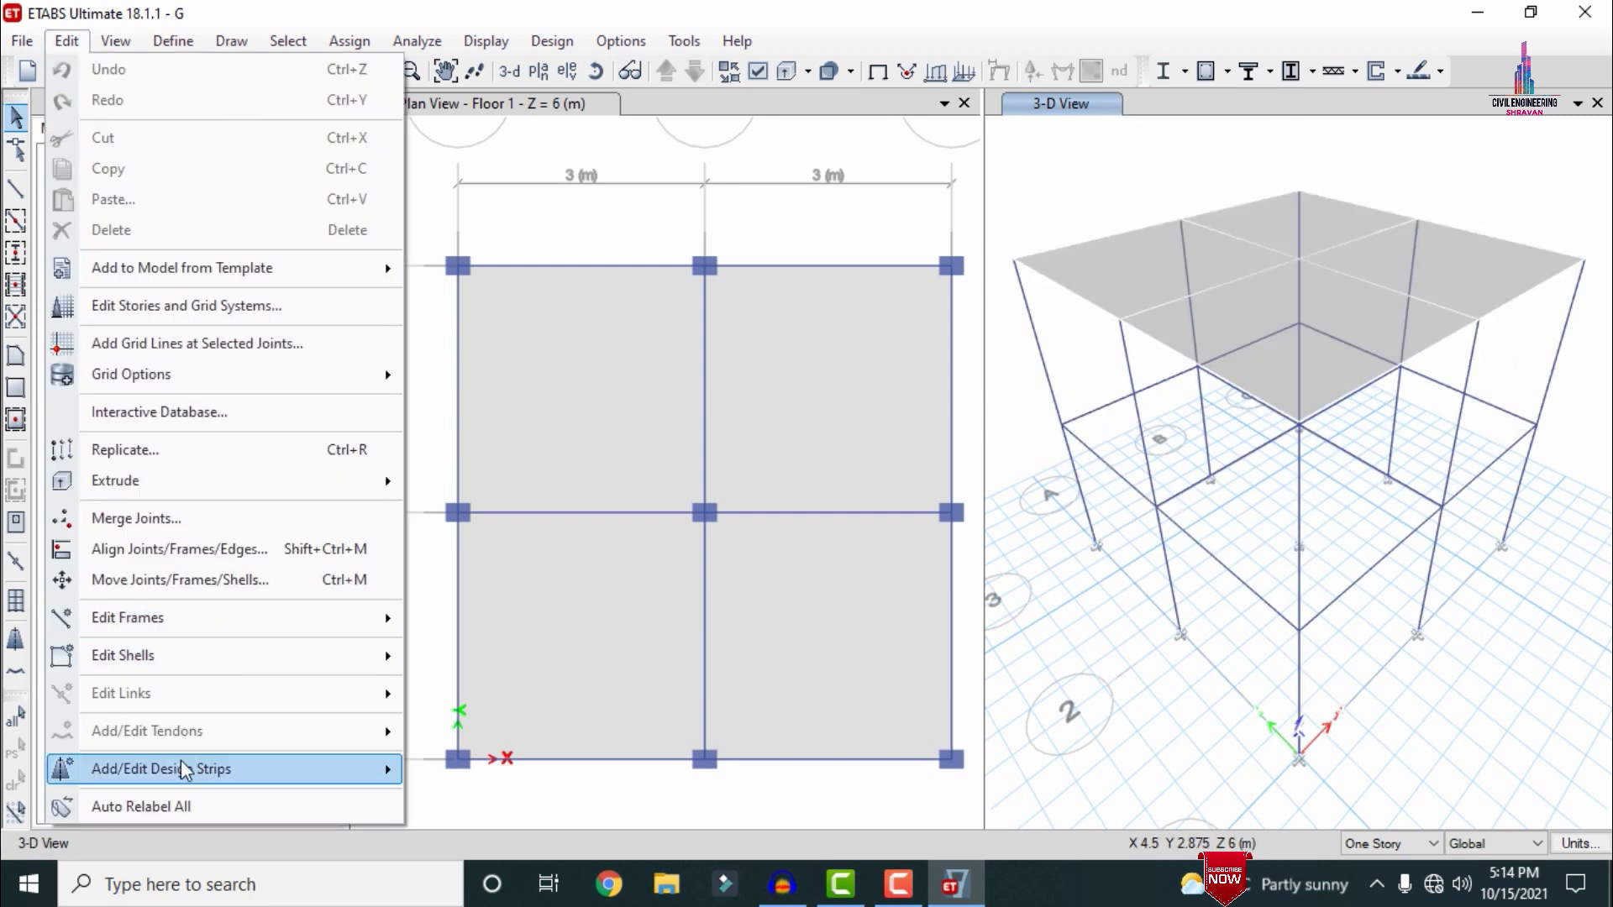
{"action": "mouse_move", "coordinate": [174, 771]}
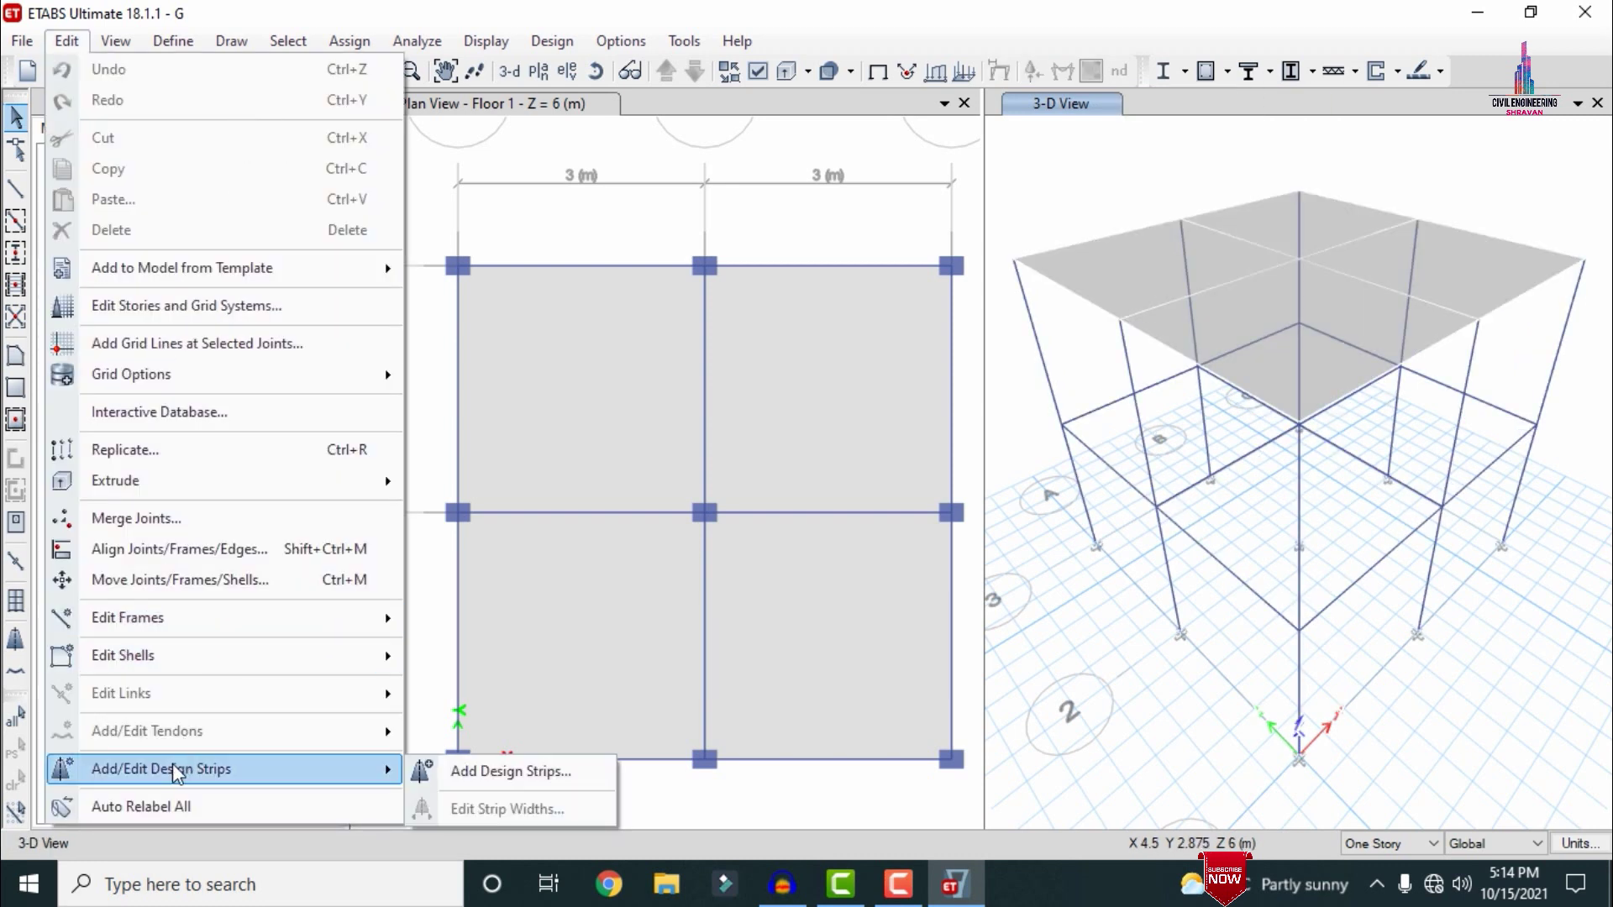
{"action": "left_click", "coordinate": [442, 768]}
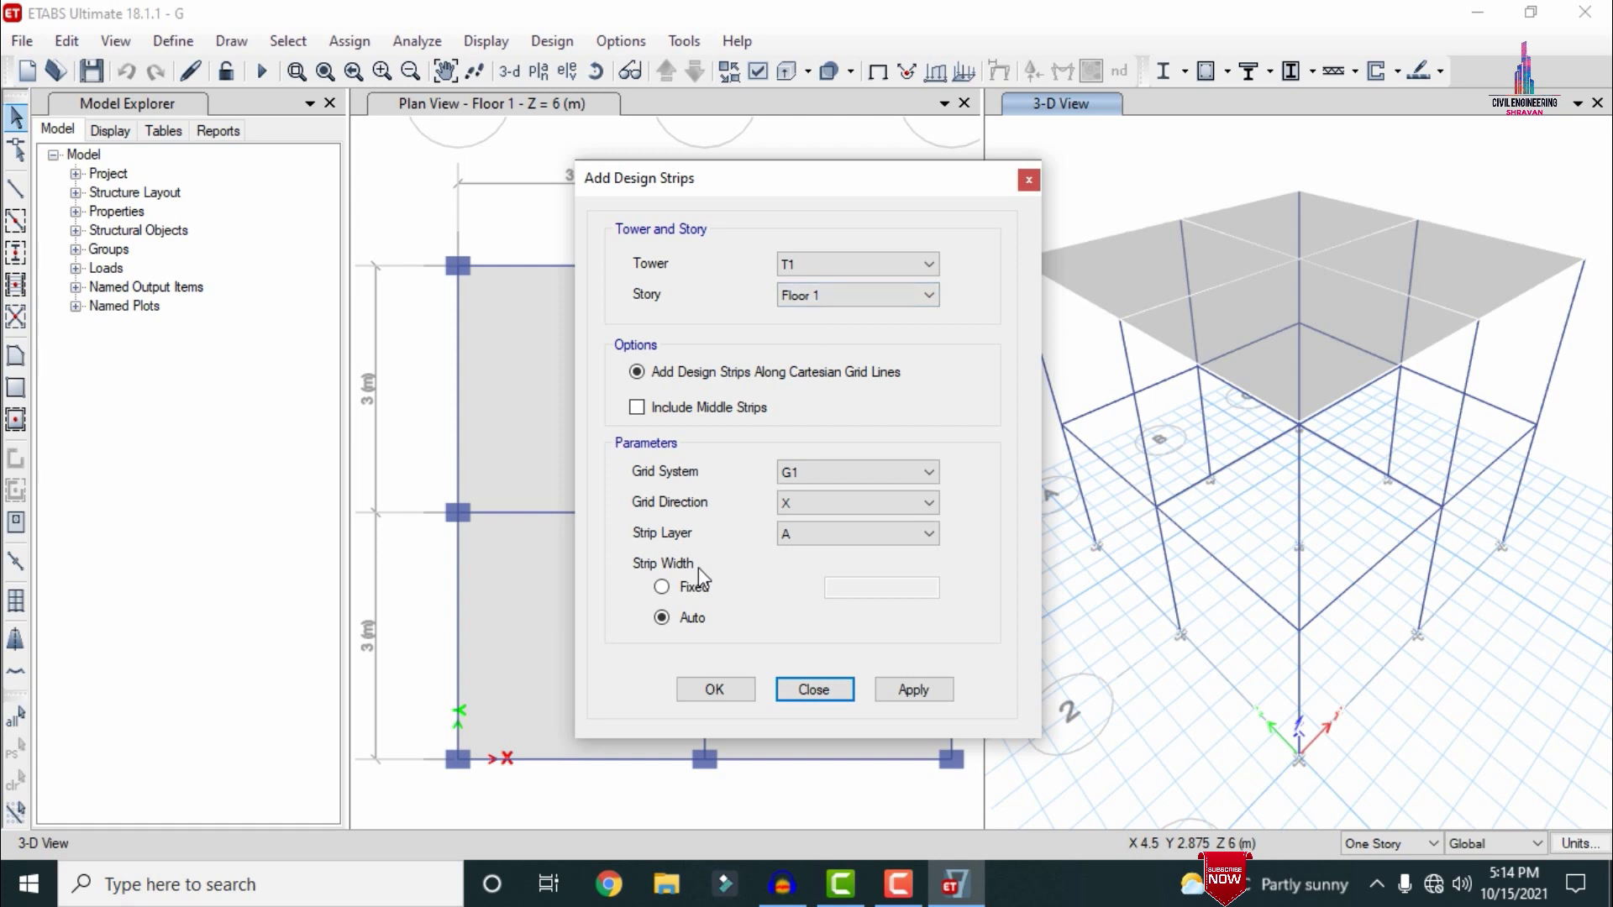
{"action": "left_click", "coordinate": [927, 695]}
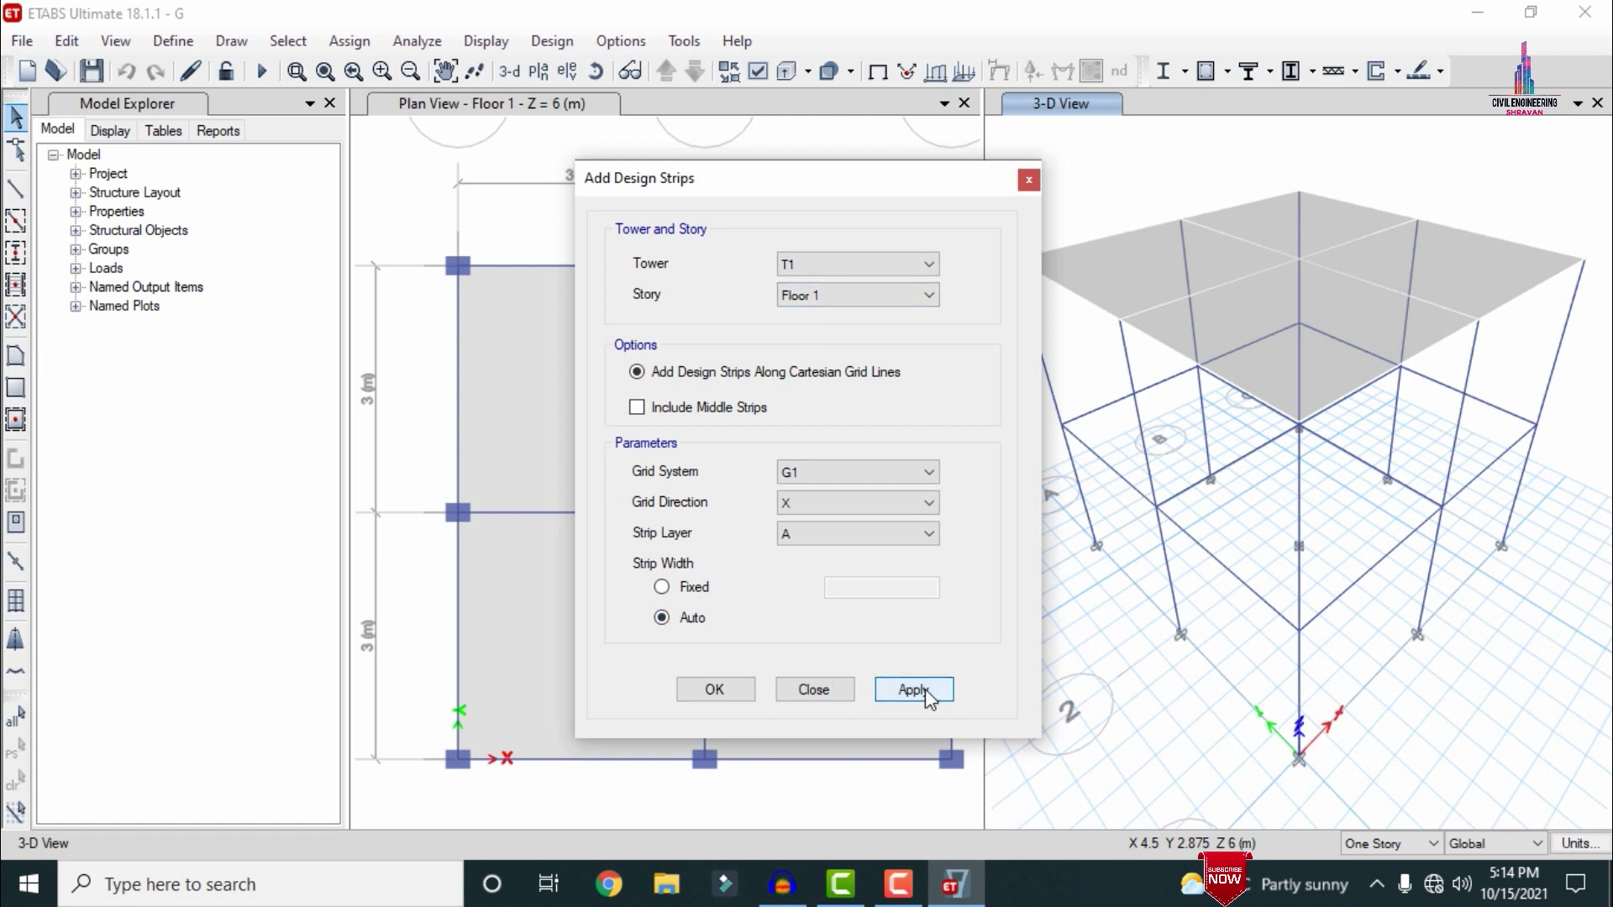
{"action": "left_click", "coordinate": [915, 690]}
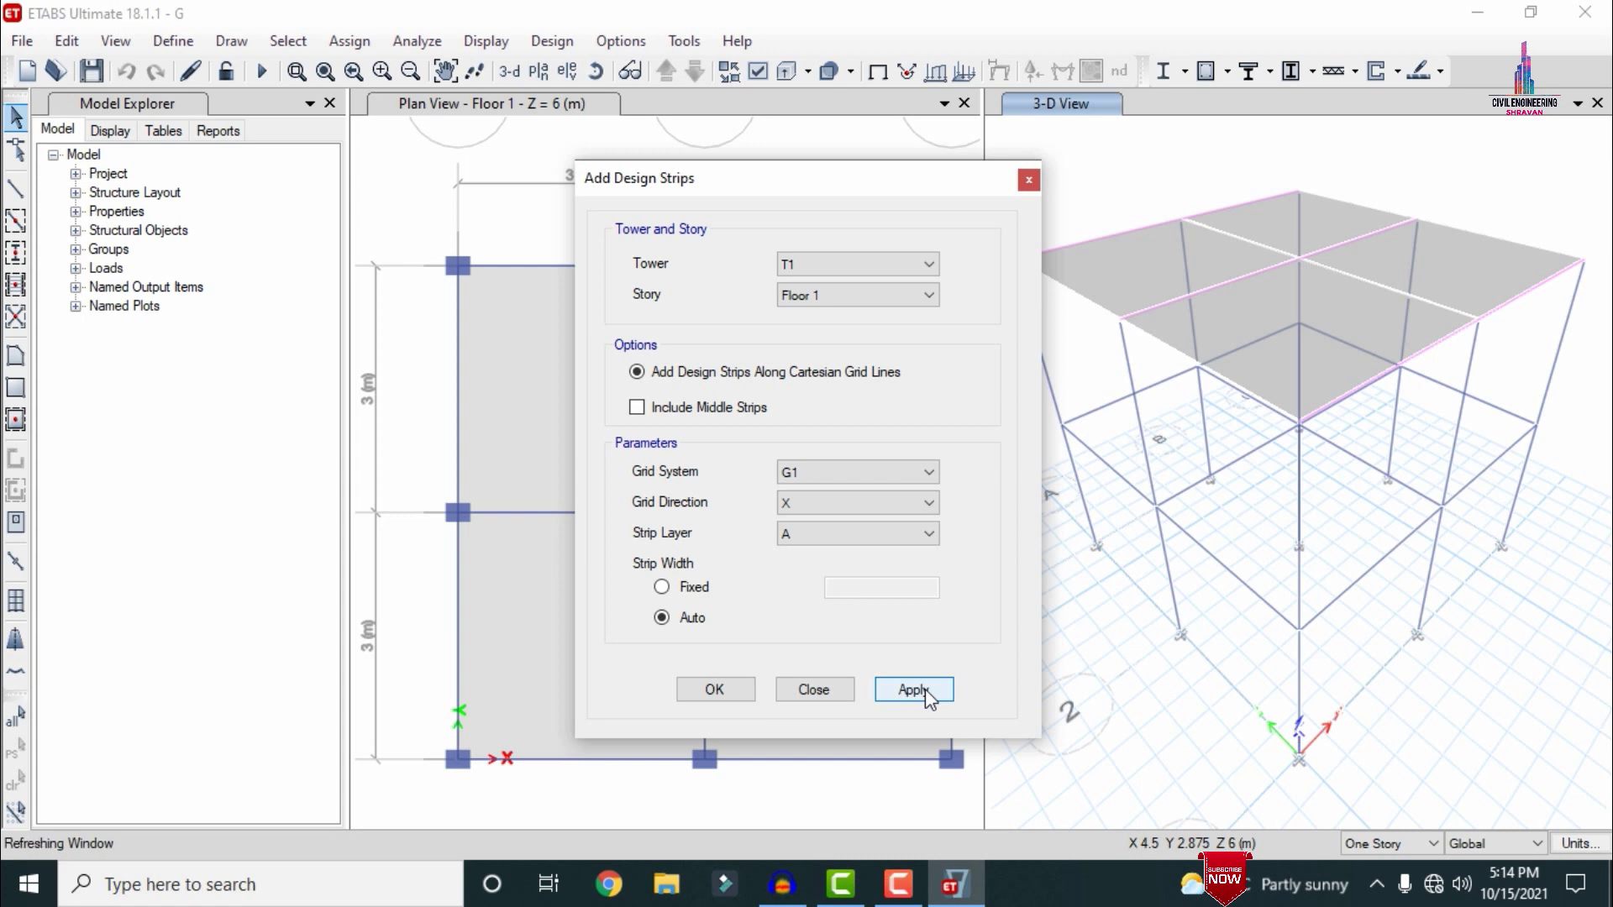
- Add Y-direction design strips on layer B, finish the strips, and rerun the analysis
{"action": "left_click", "coordinate": [814, 506]}
{"action": "left_click", "coordinate": [799, 539]}
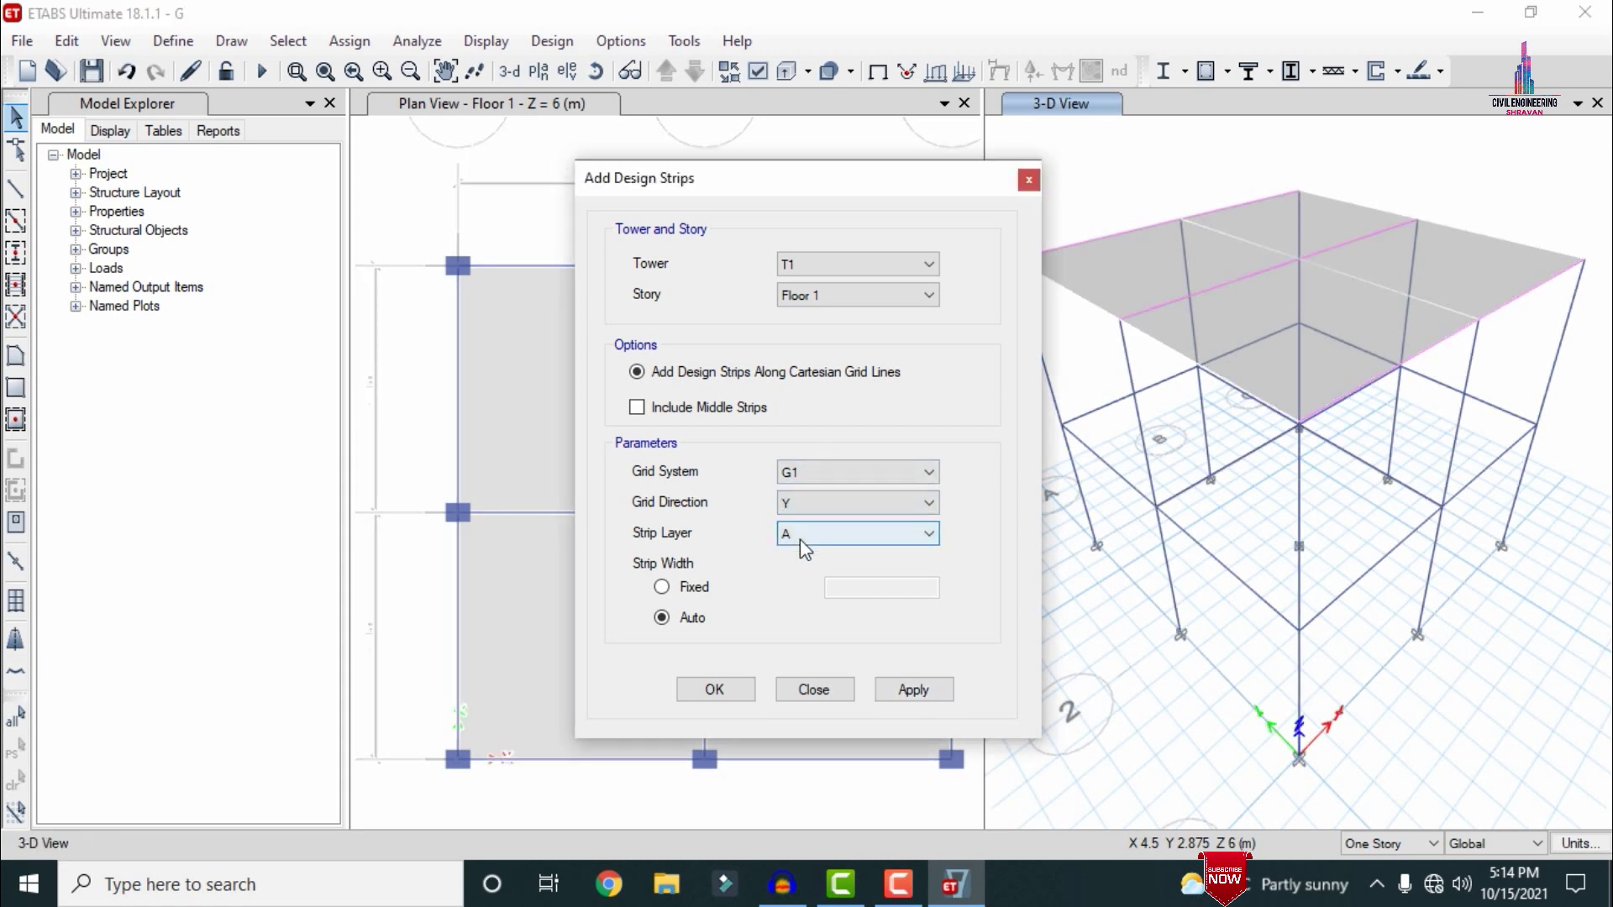
{"action": "left_click", "coordinate": [800, 539]}
{"action": "left_click", "coordinate": [796, 563]}
{"action": "left_click", "coordinate": [901, 691]}
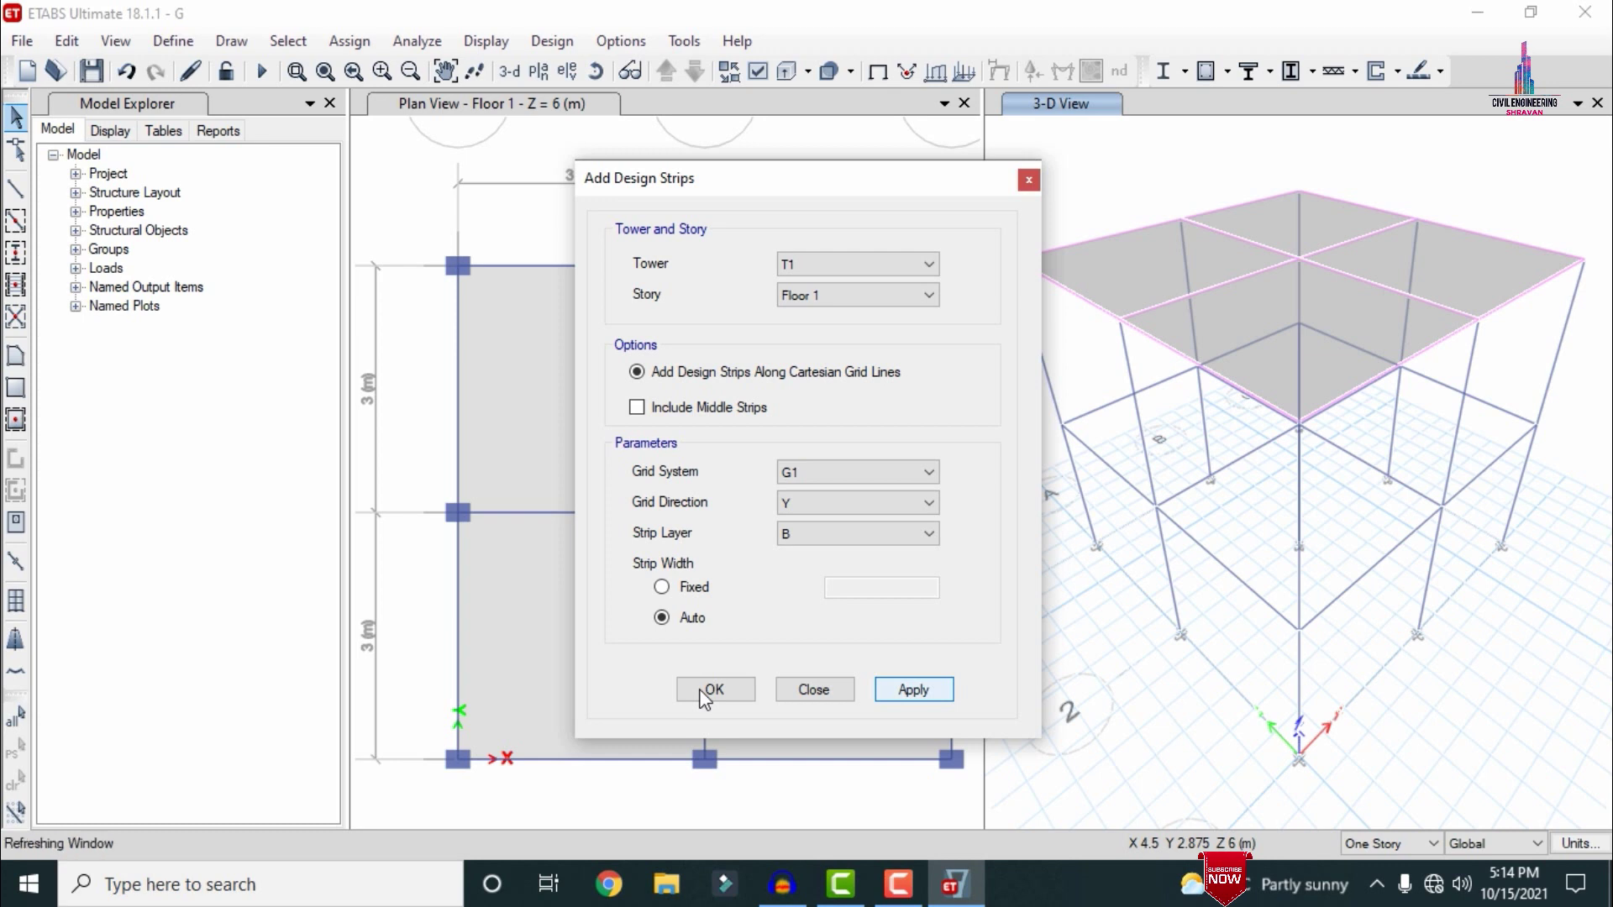
{"action": "left_click", "coordinate": [704, 697]}
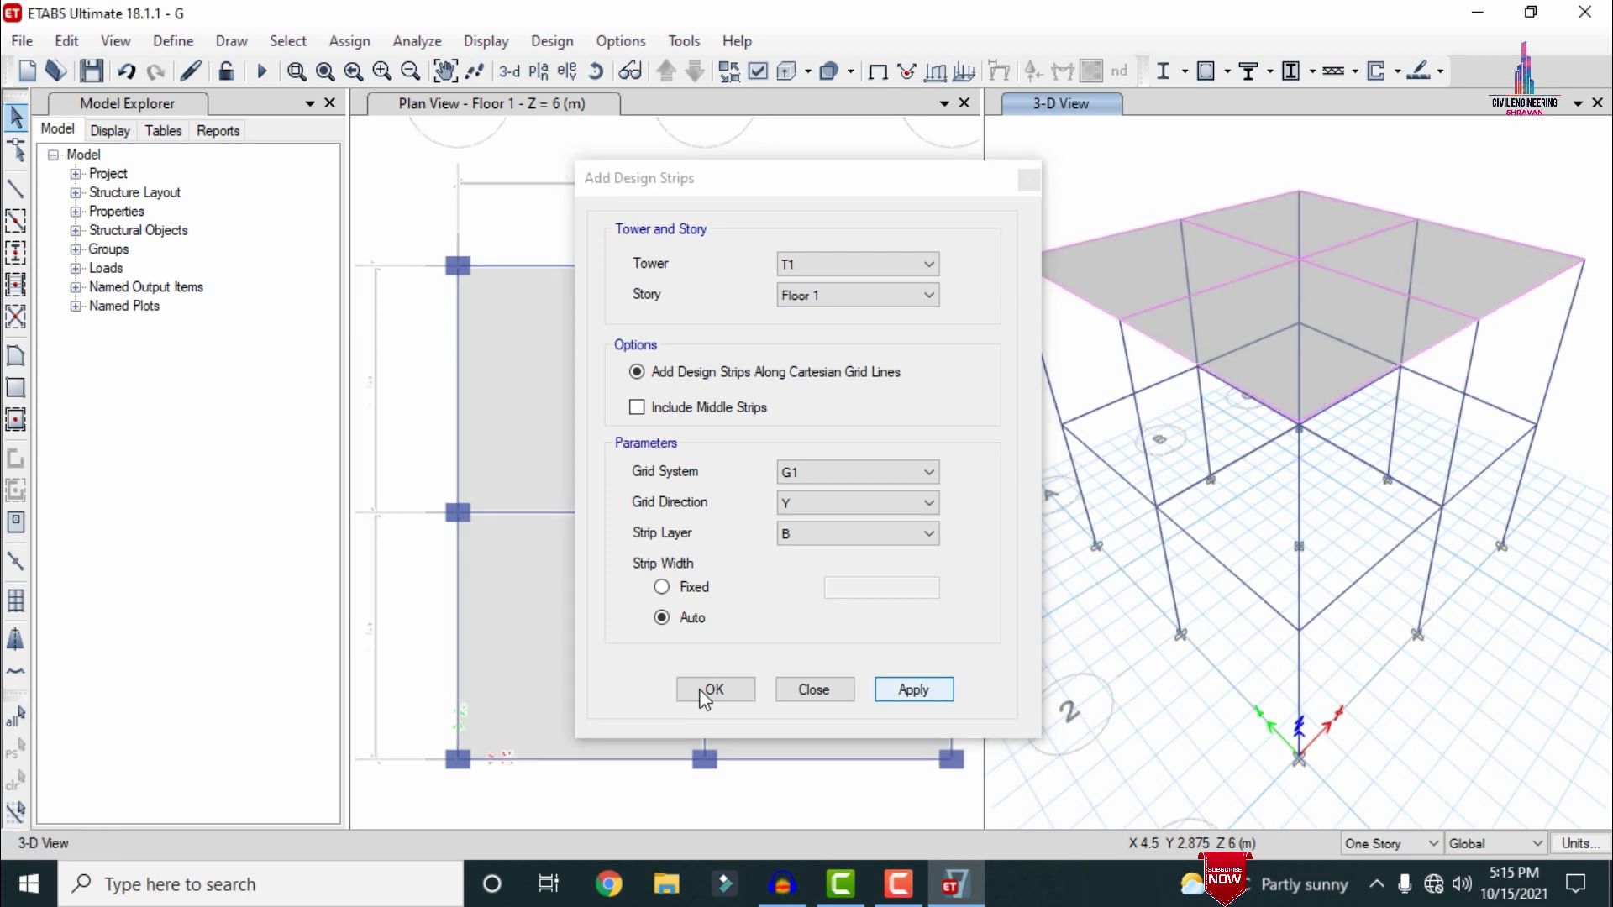
{"action": "left_click", "coordinate": [704, 698]}
{"action": "left_click", "coordinate": [704, 698]}
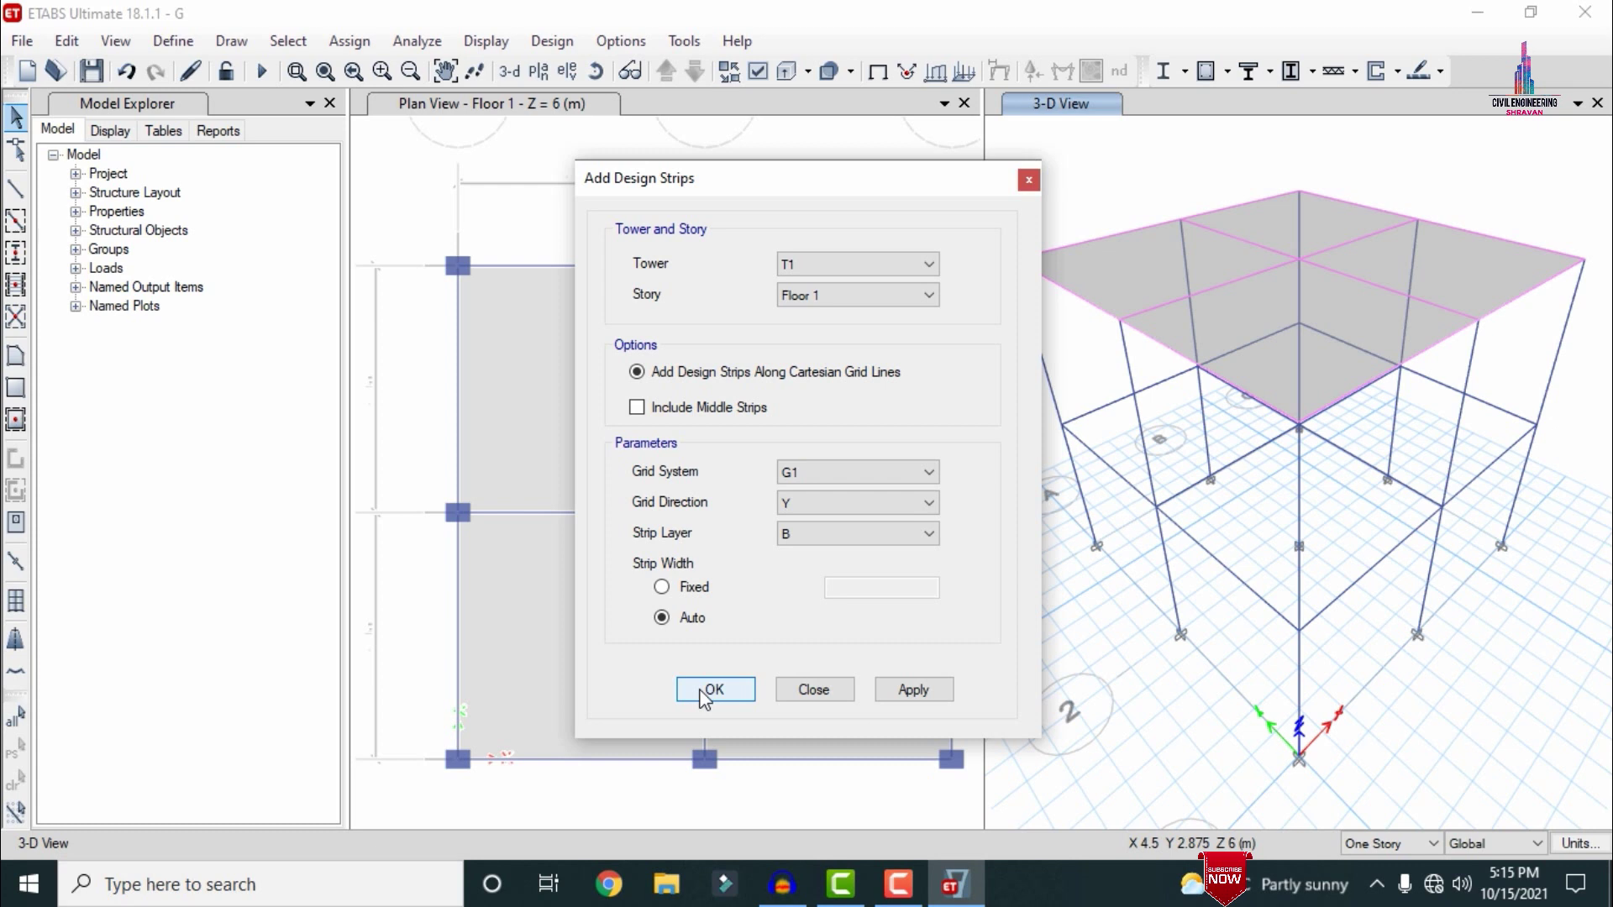
{"action": "left_click", "coordinate": [710, 691]}
{"action": "left_click", "coordinate": [259, 73]}
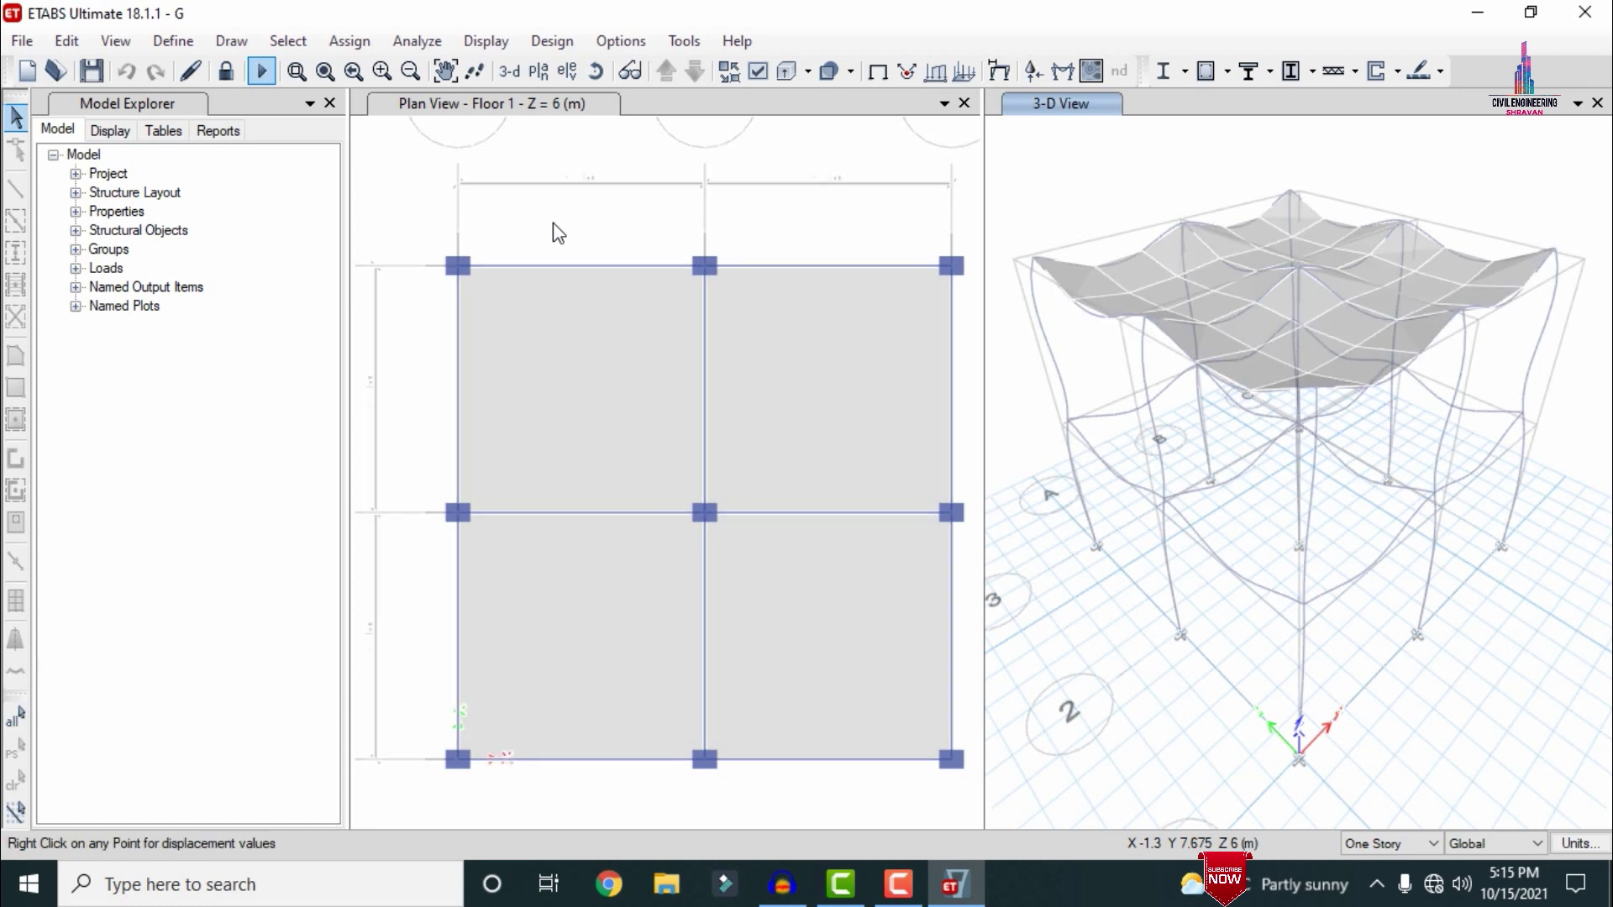
- Open the Concrete Frame Design dropdown on the toolbar
{"action": "left_click", "coordinate": [1229, 74]}
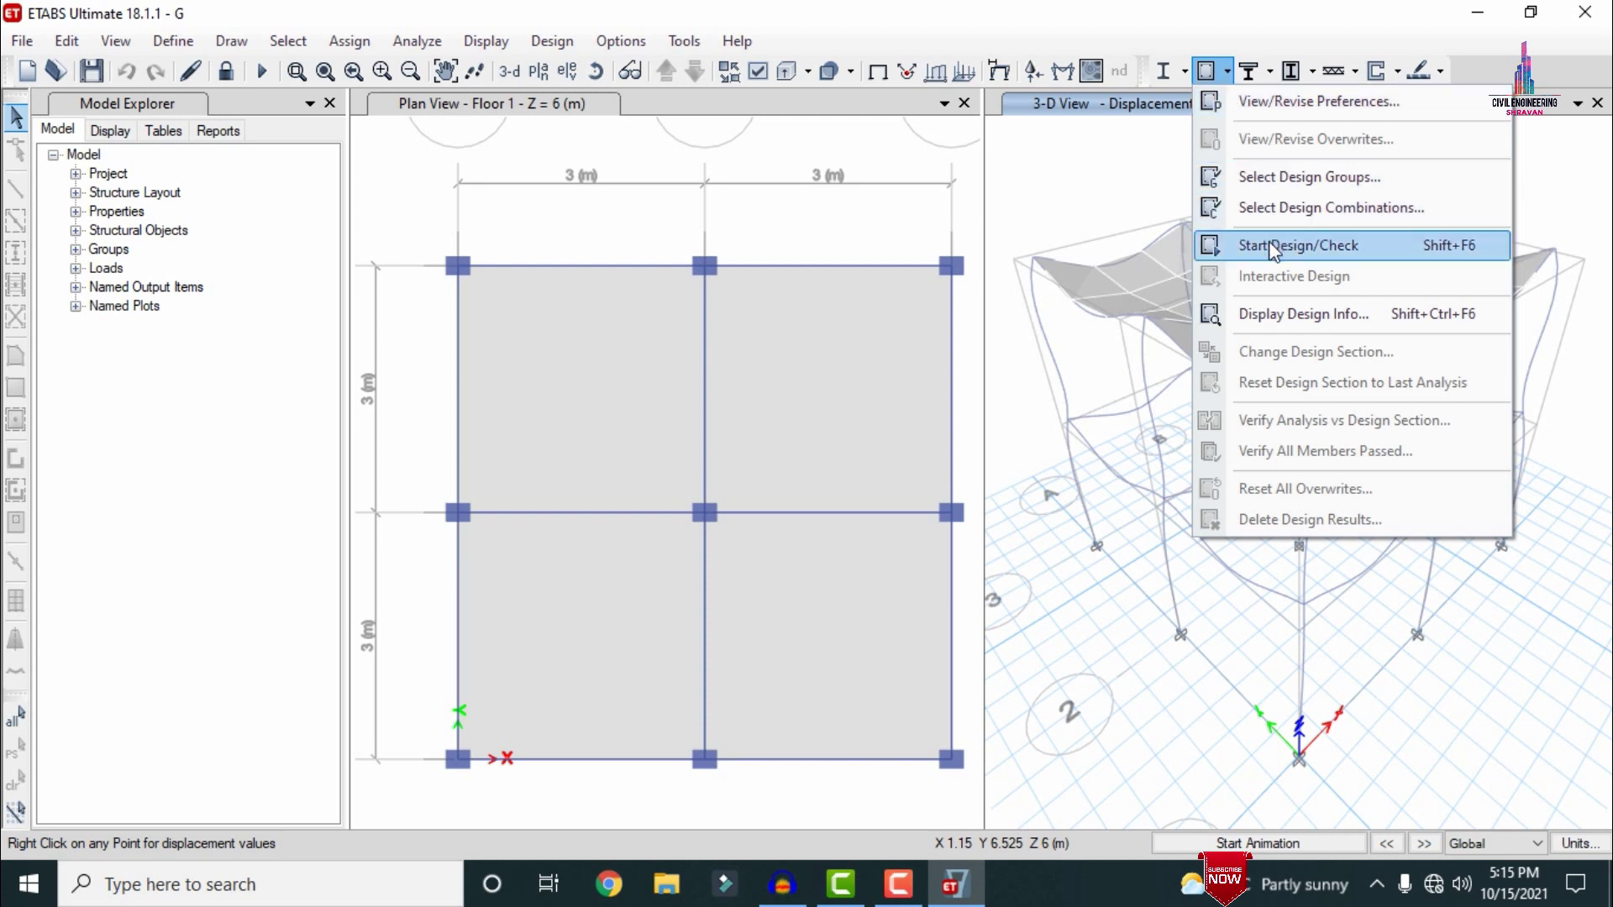
- Accept the IS 456:2000 concrete frame design preferences and run Start Design/Check
{"action": "left_click", "coordinate": [1249, 98]}
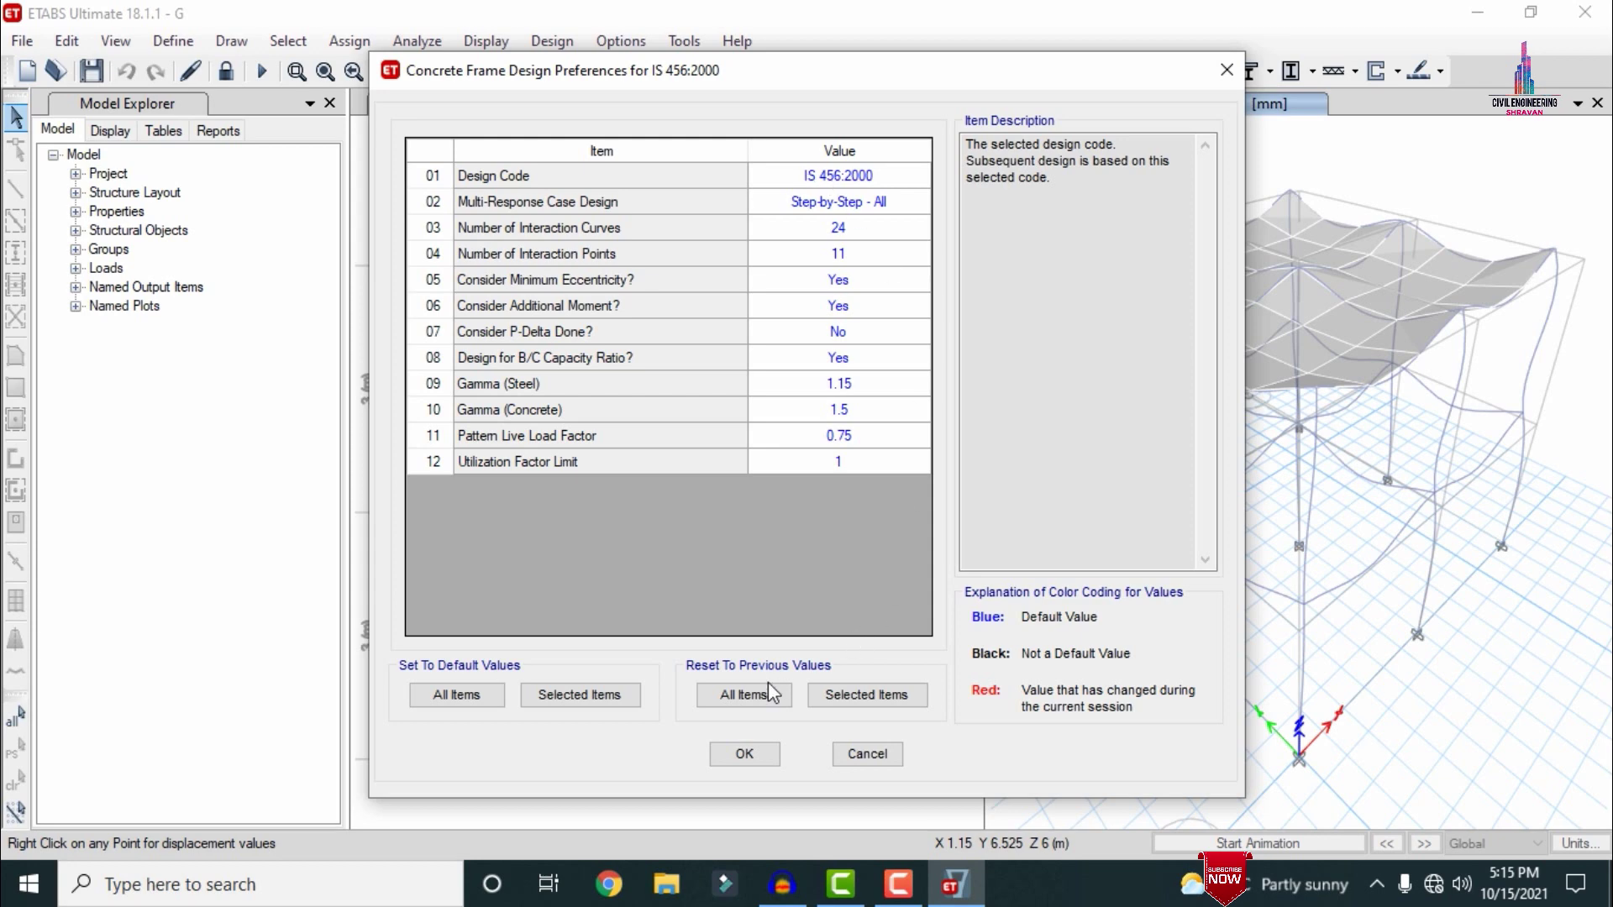
{"action": "left_click", "coordinate": [767, 755]}
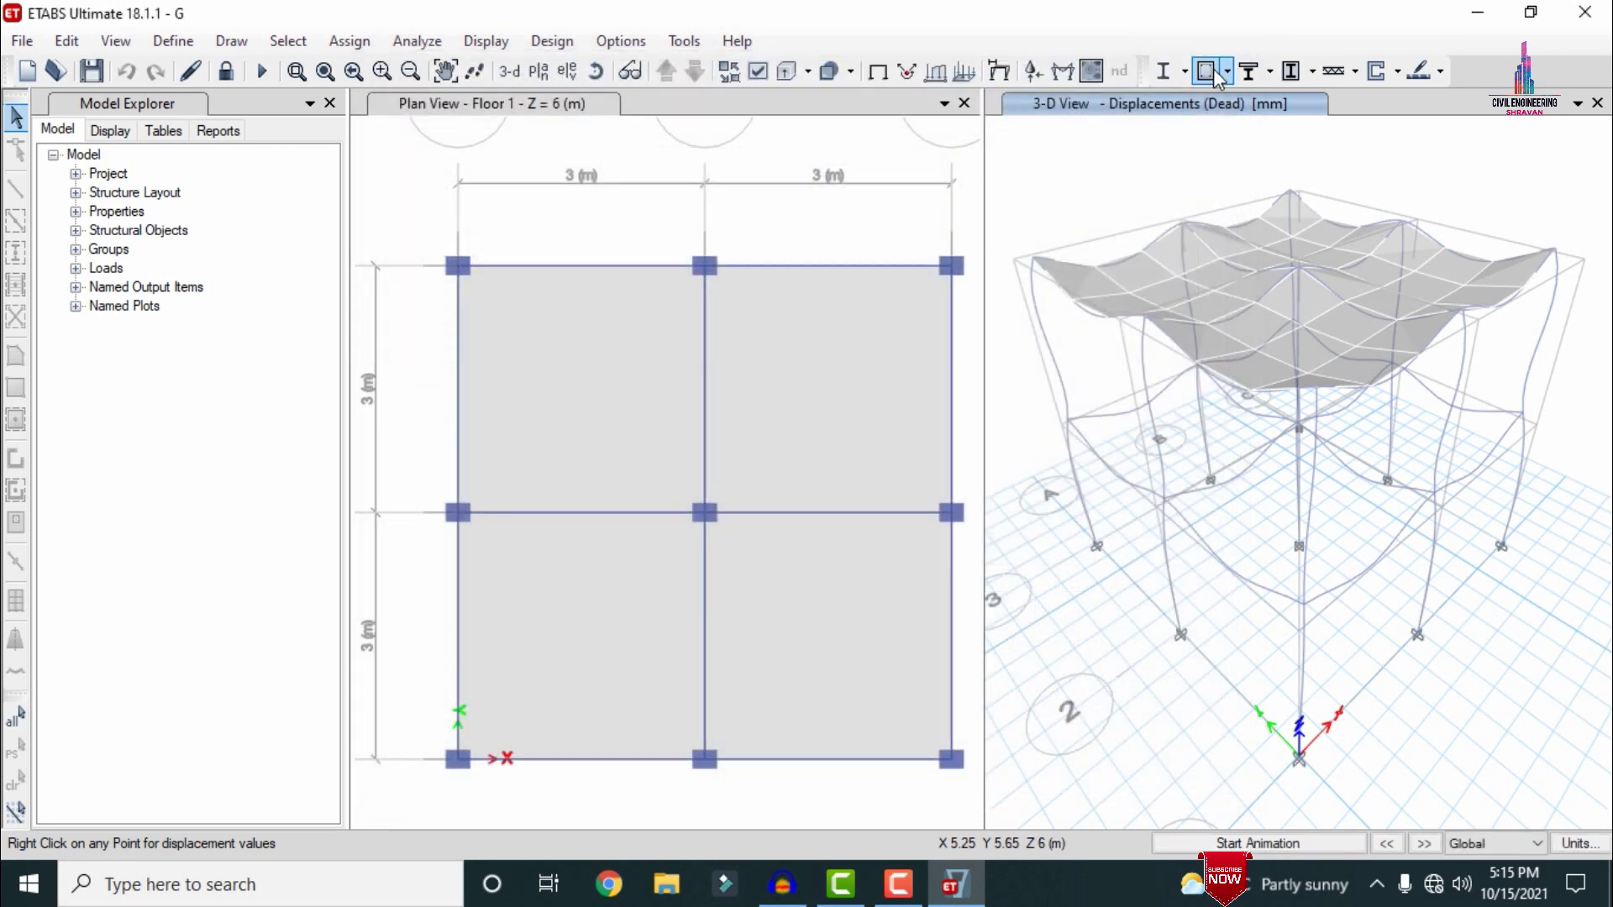
{"action": "left_click", "coordinate": [1223, 71]}
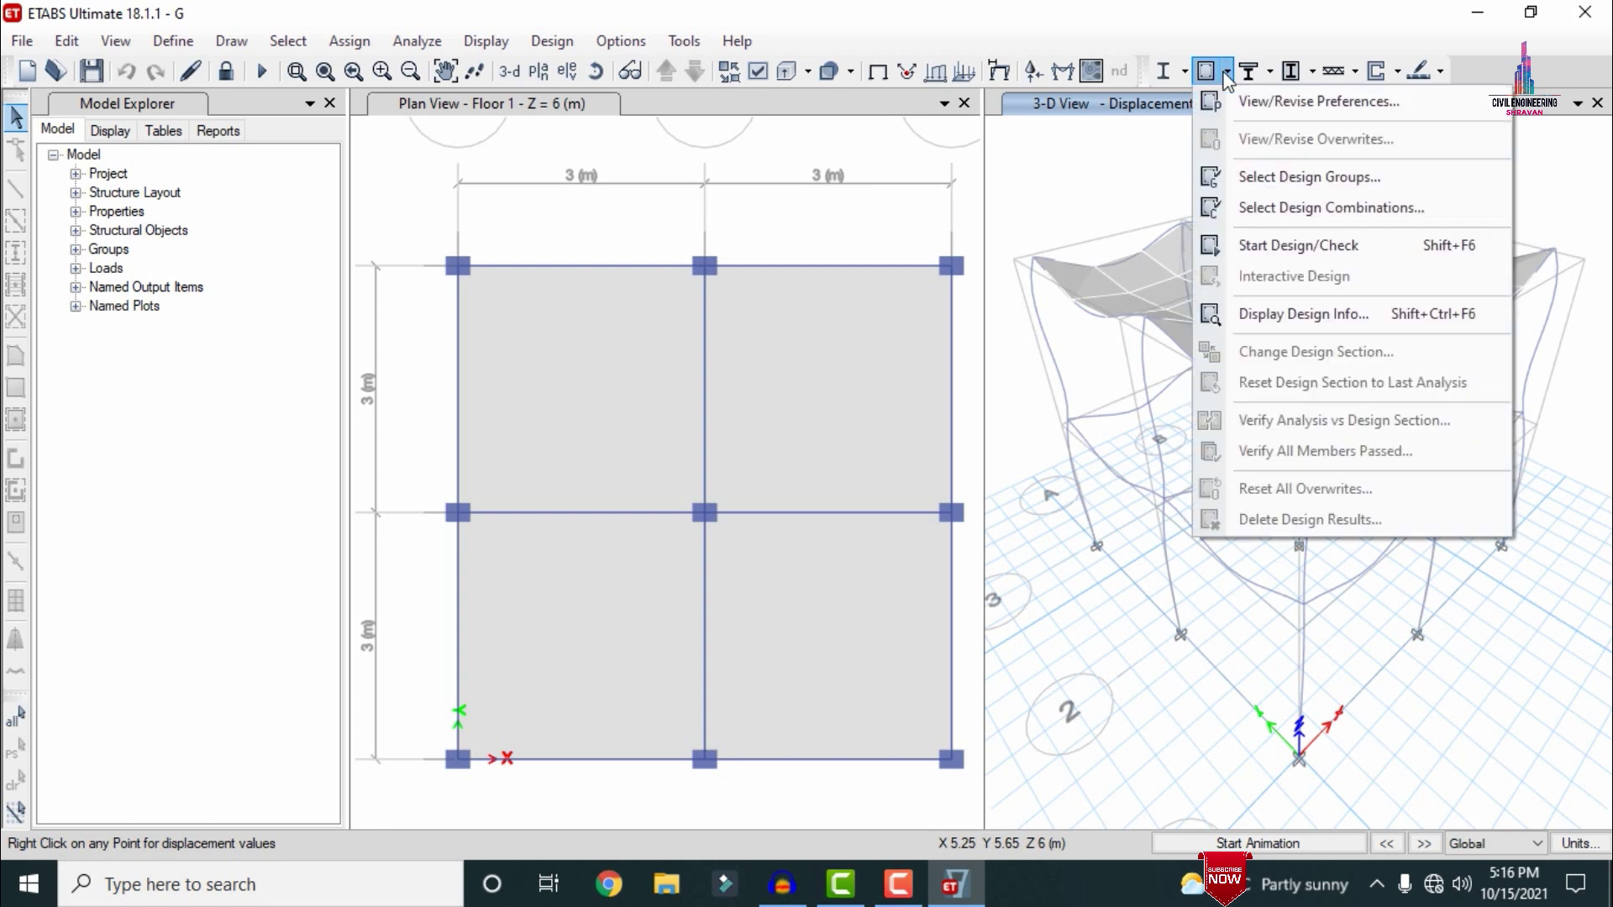
{"action": "left_click", "coordinate": [1267, 245]}
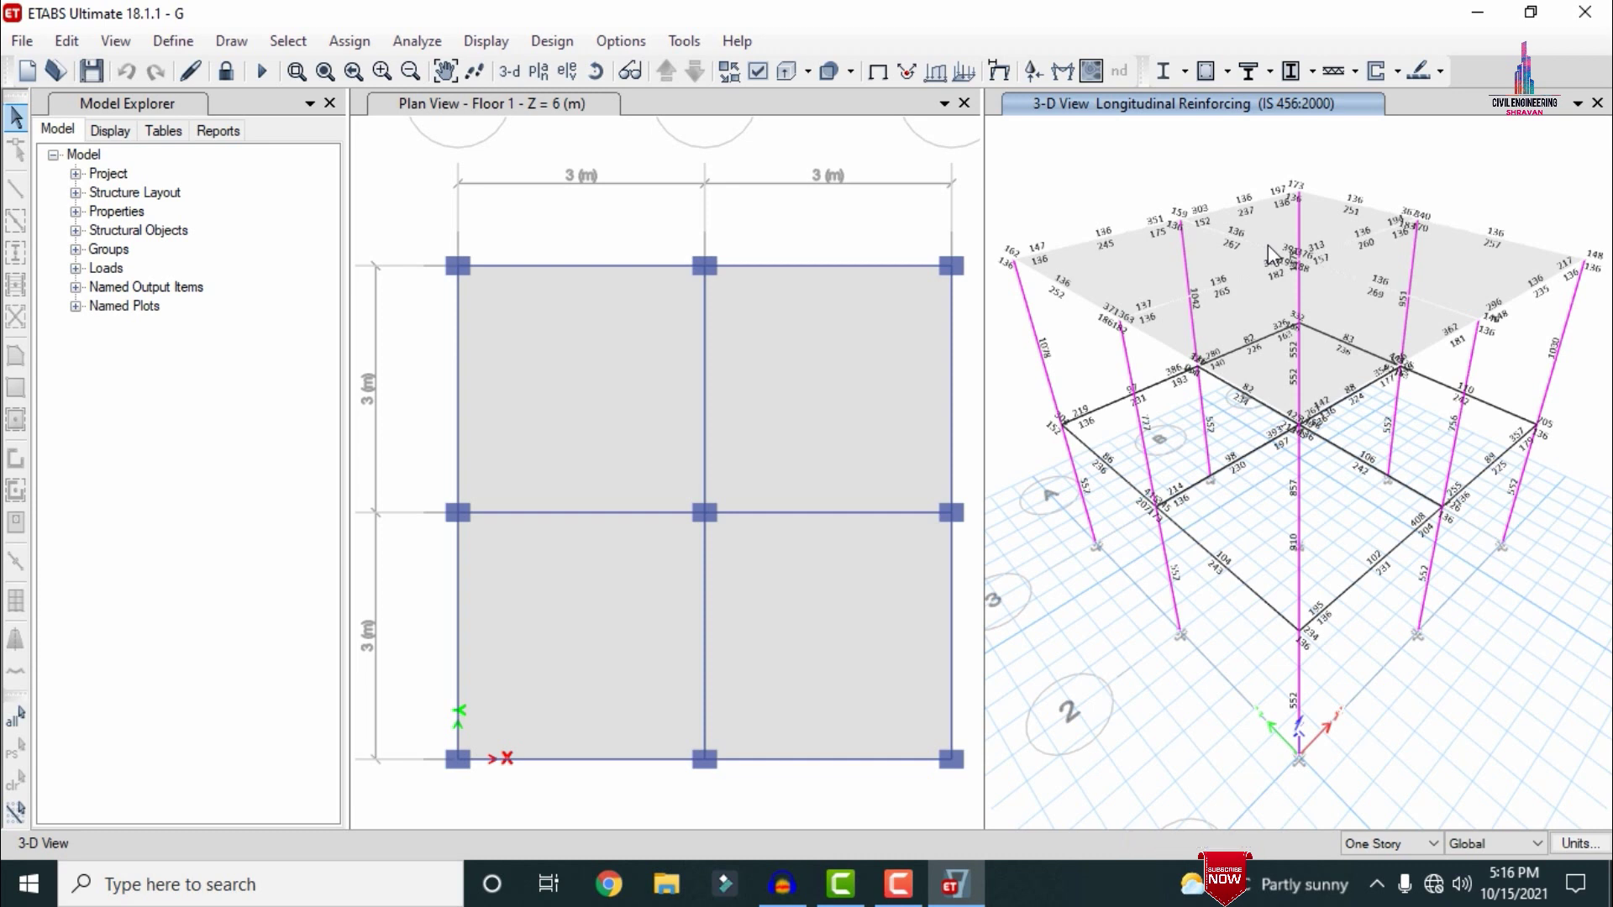
- Run the concrete slab strip design for the Floor 1 story
{"action": "left_click", "coordinate": [1441, 72]}
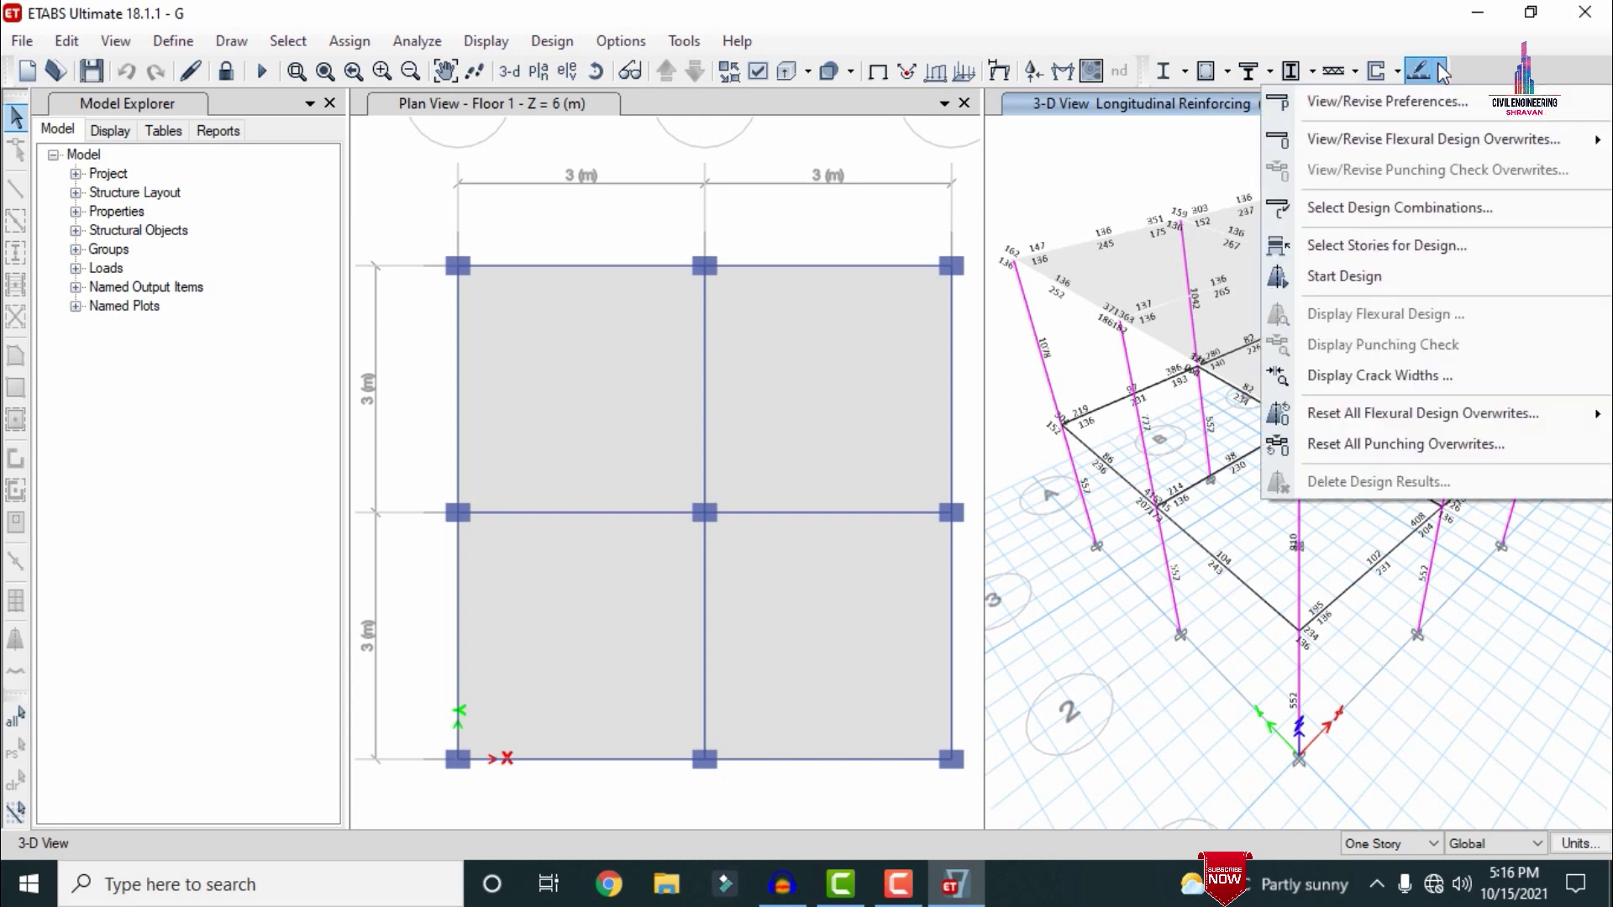
{"action": "left_click", "coordinate": [1361, 274]}
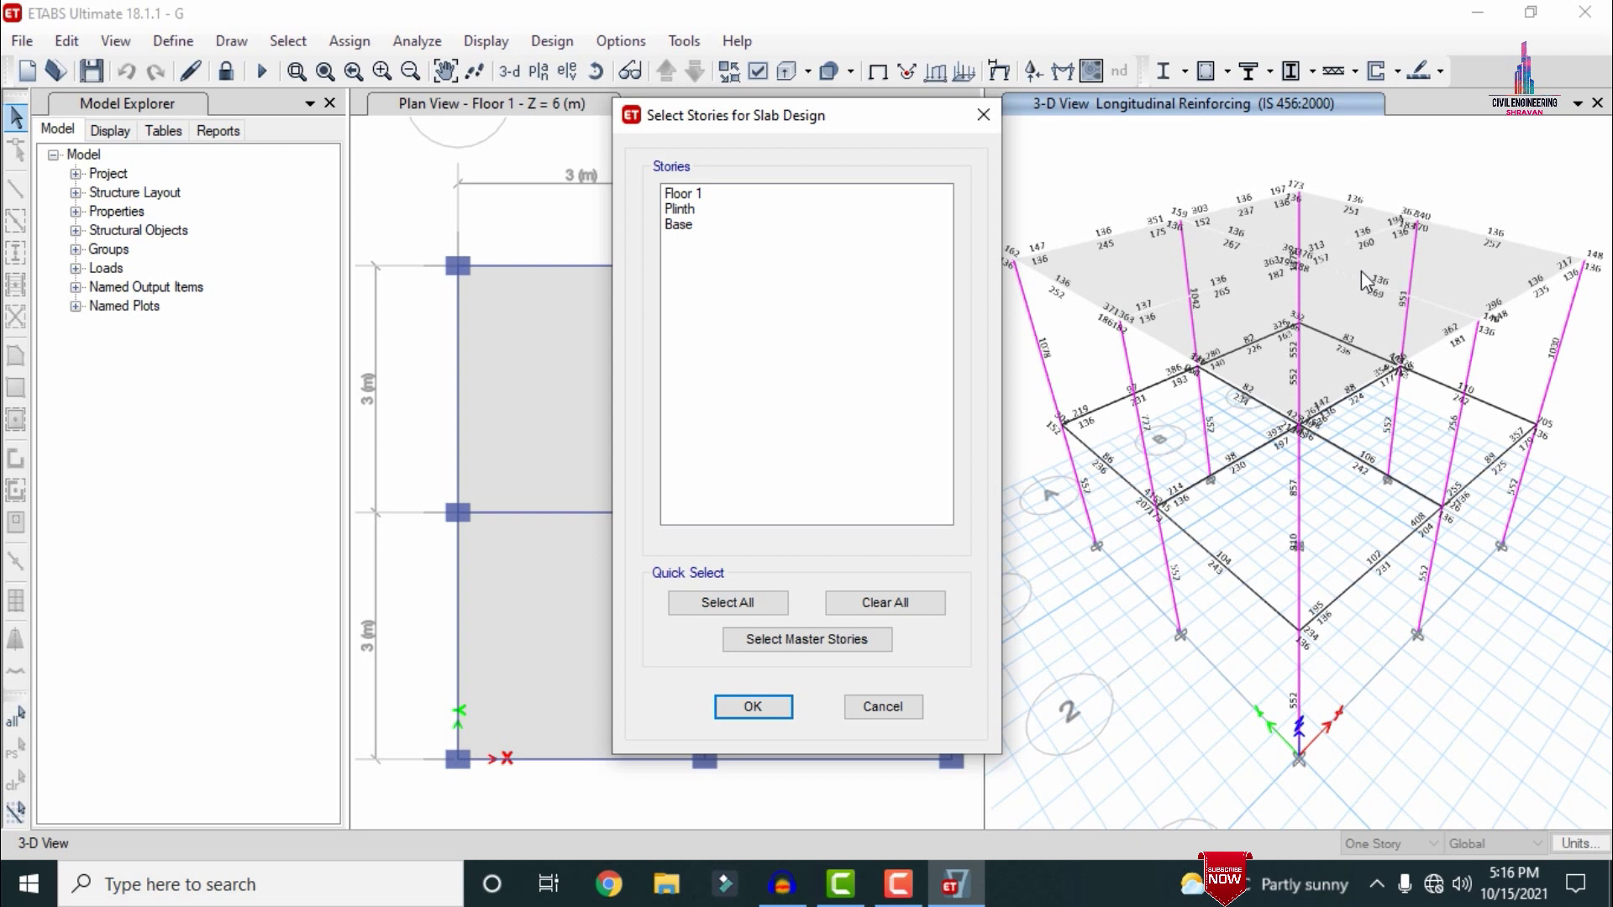
{"action": "left_click", "coordinate": [718, 196]}
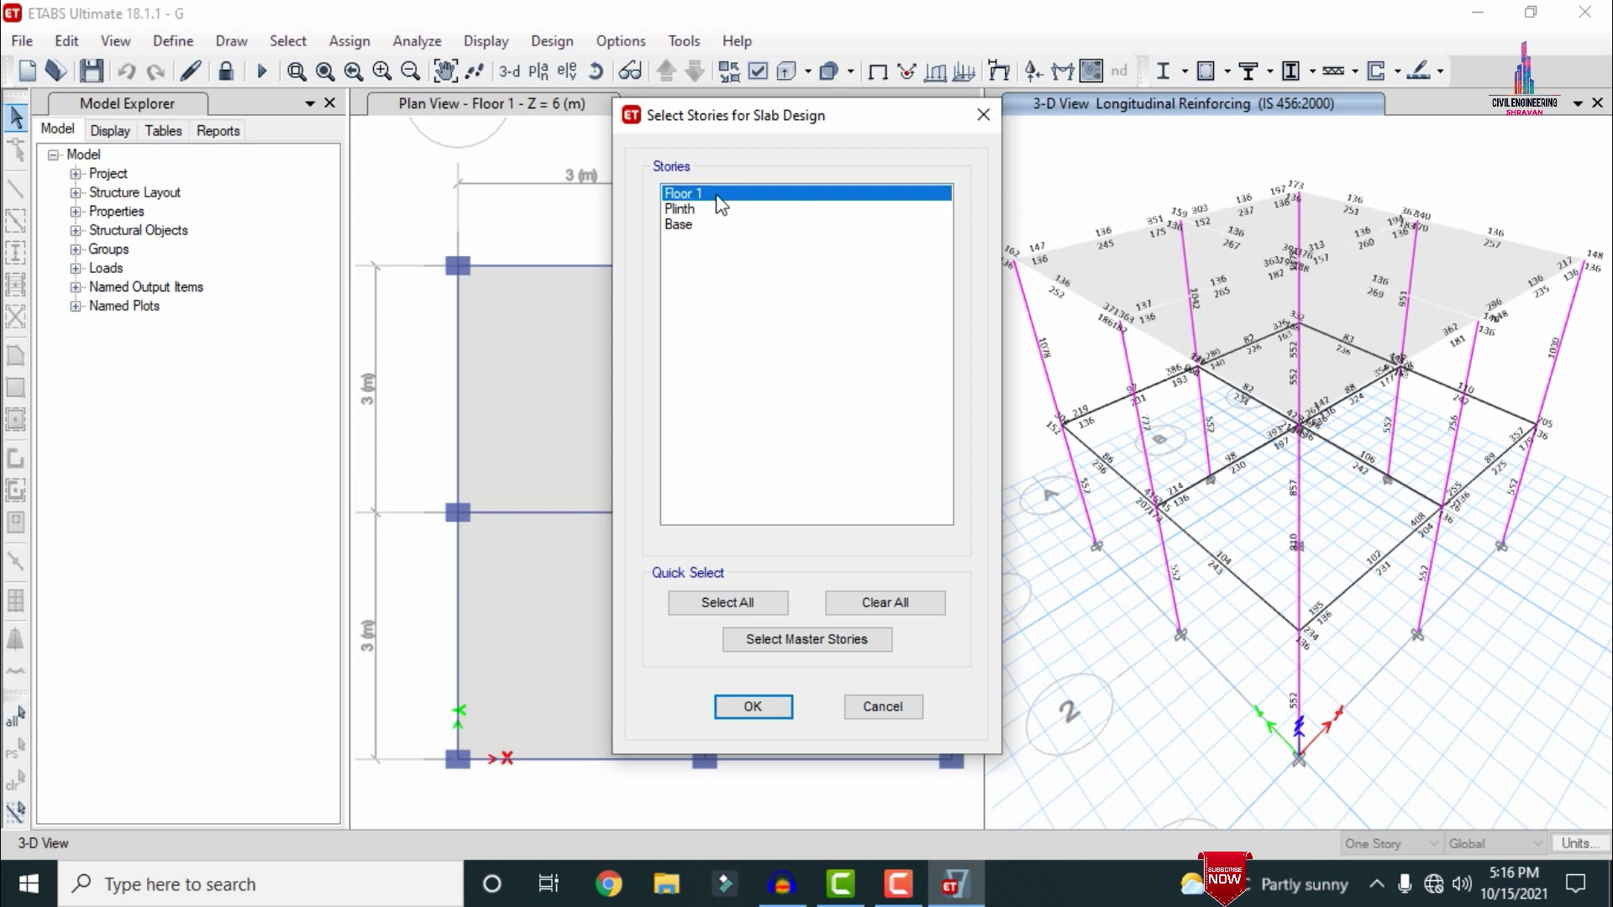
{"action": "left_click", "coordinate": [750, 706]}
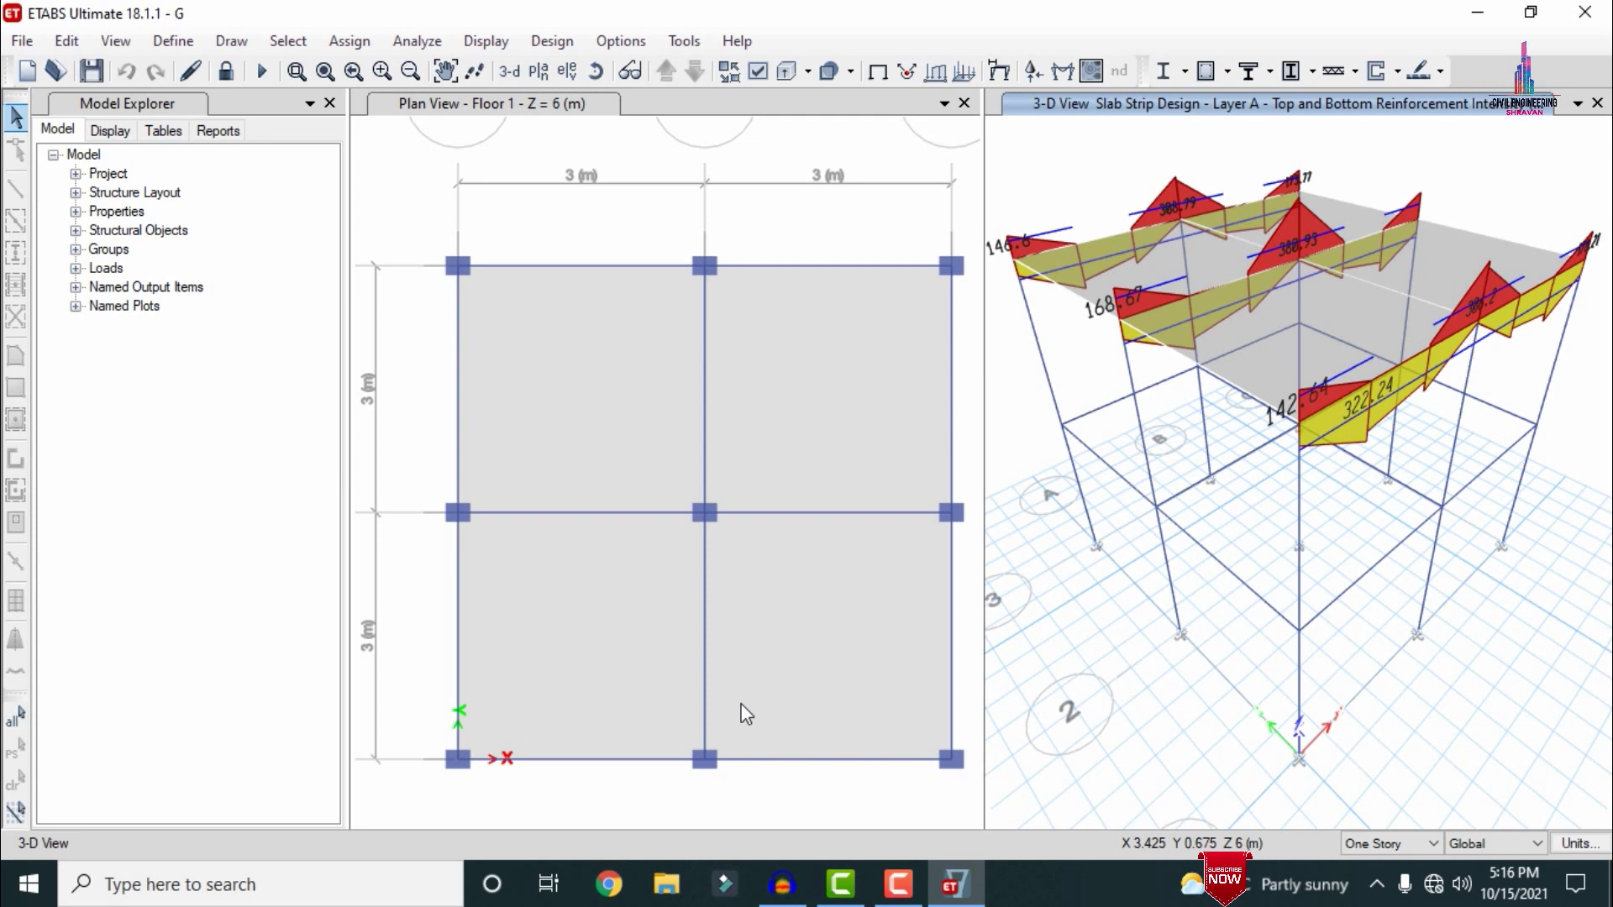
- Save the designed ETABS model, close ETABS, and launch CSiDetail 18 from the desktop
{"action": "left_click", "coordinate": [22, 42]}
{"action": "left_click", "coordinate": [86, 170]}
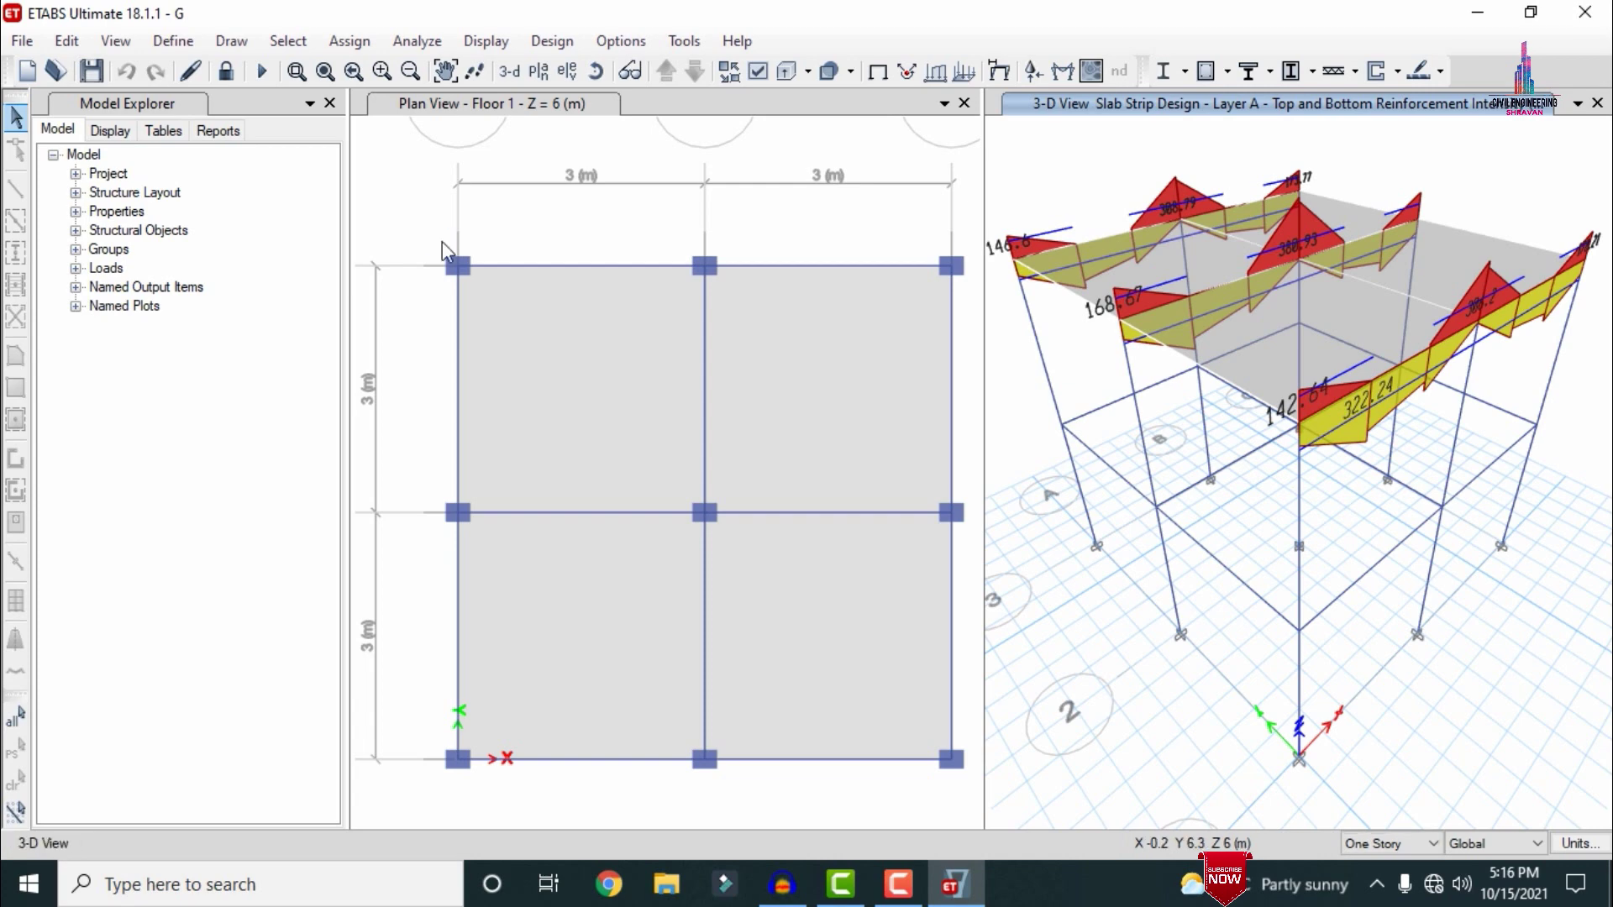
{"action": "left_click", "coordinate": [1584, 12]}
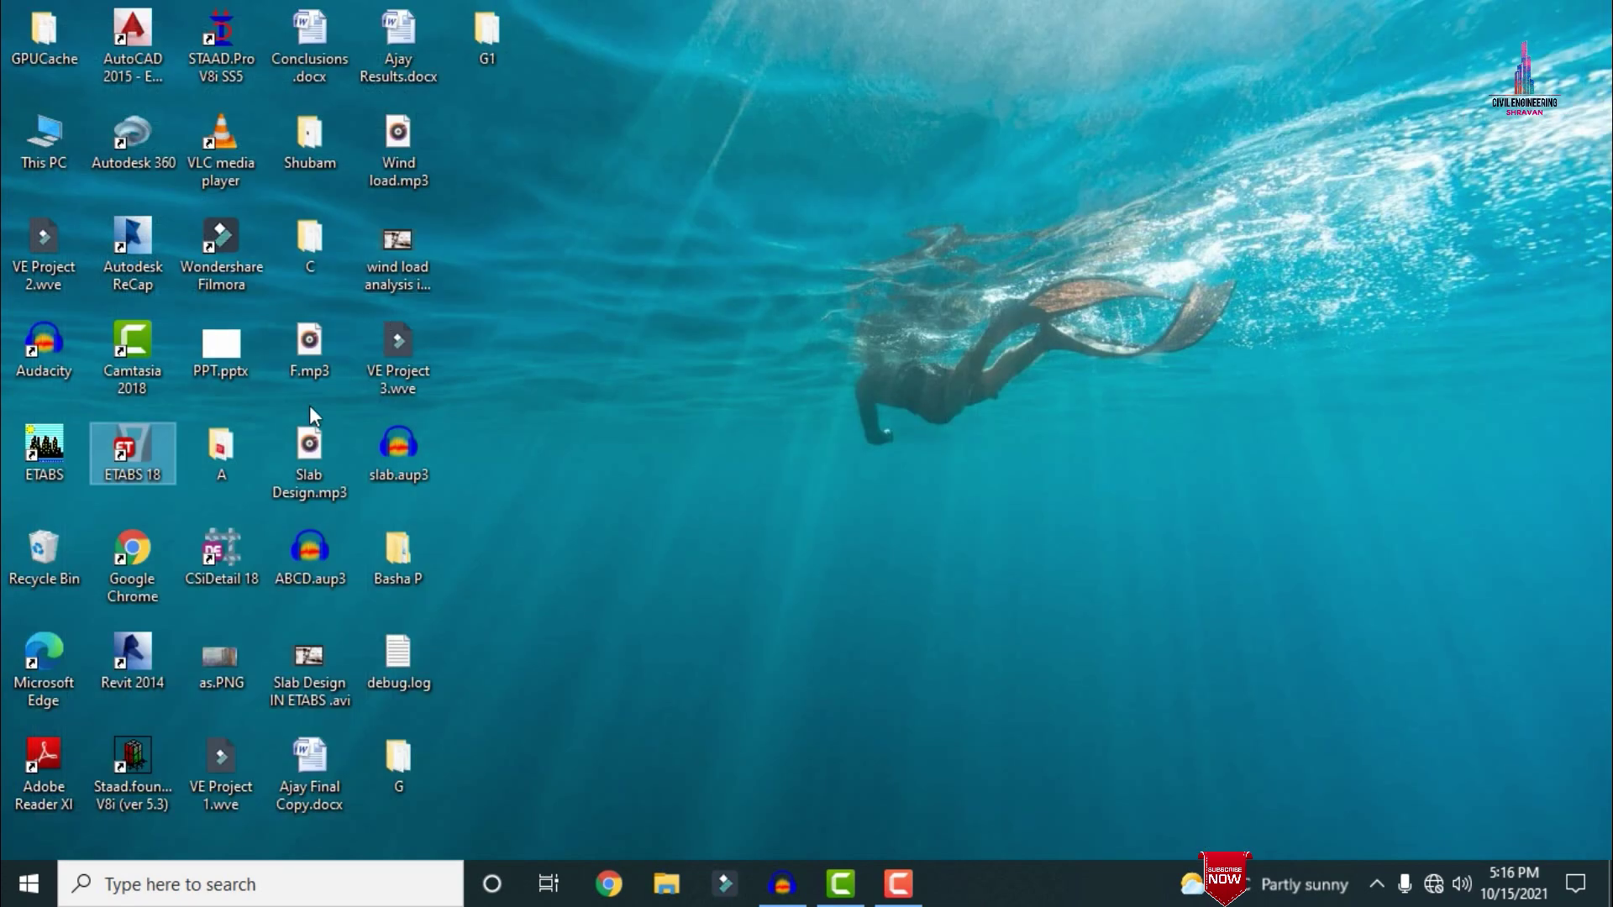
{"action": "left_click", "coordinate": [672, 431]}
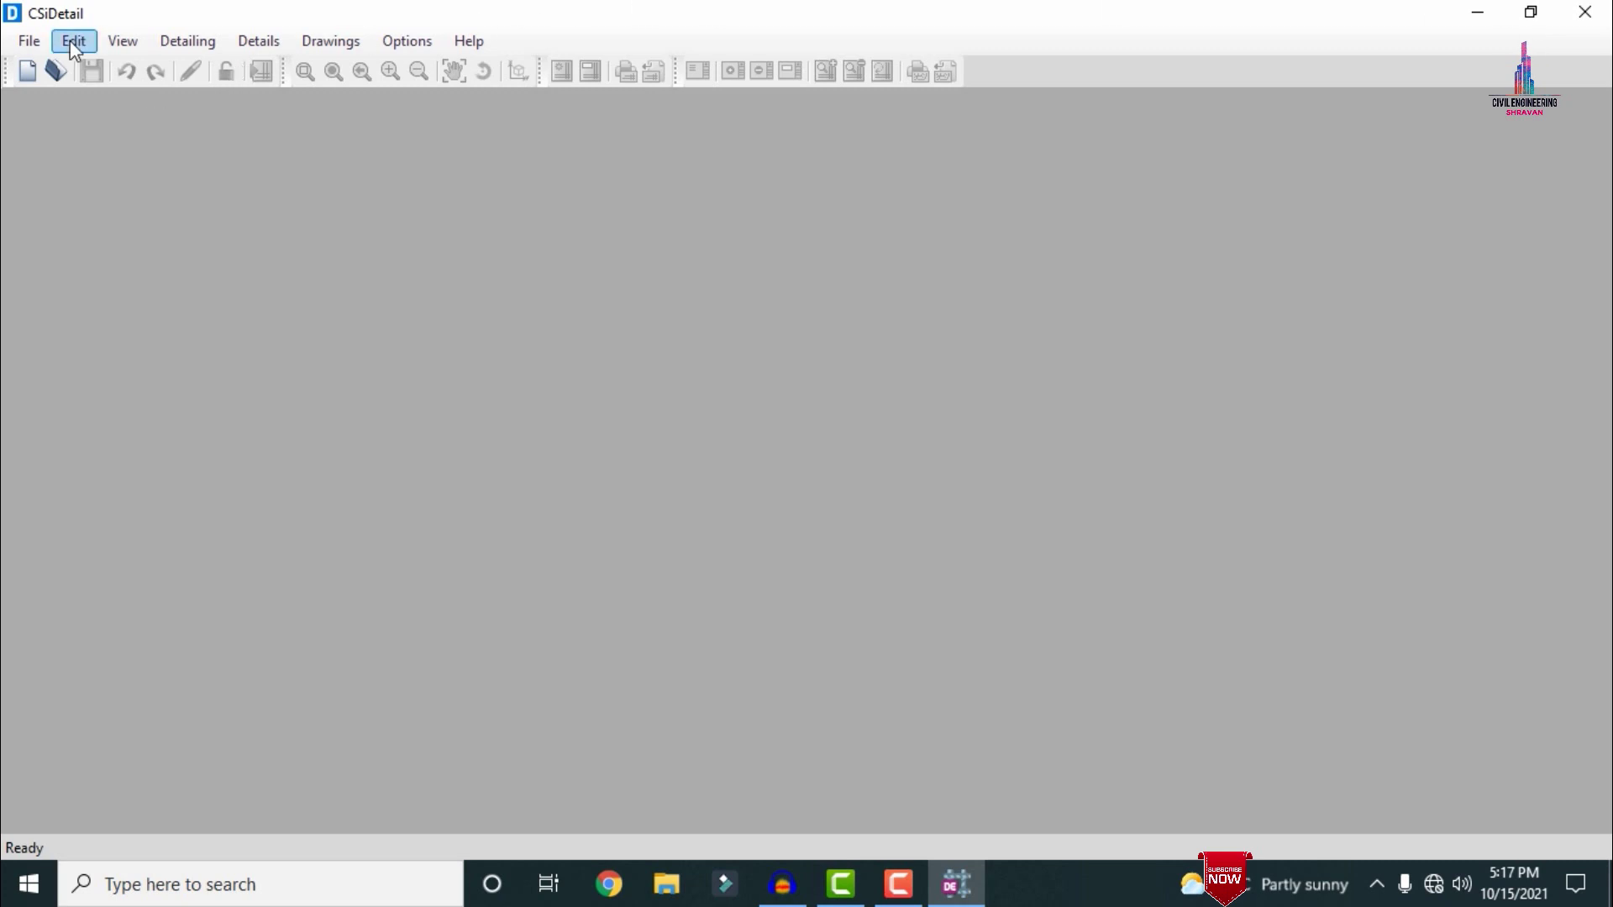
- Start new detailing from an .EDB file, opening Desktop > G > G.EDB
{"action": "left_click", "coordinate": [35, 42]}
{"action": "left_click", "coordinate": [35, 42]}
{"action": "left_click", "coordinate": [31, 42]}
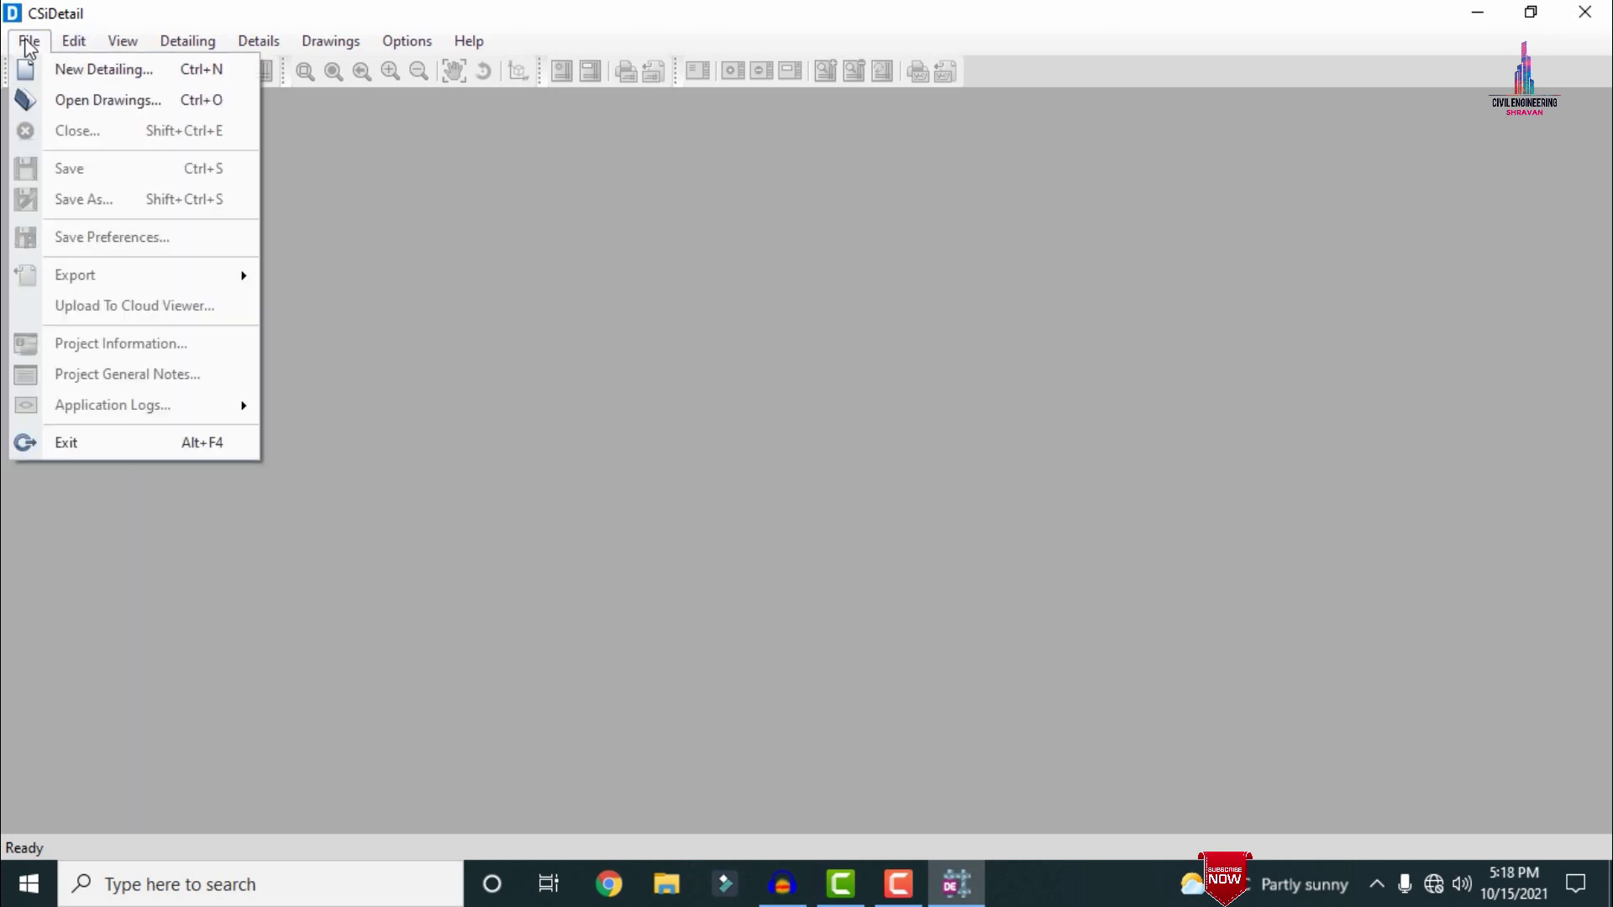
{"action": "left_click", "coordinate": [65, 71]}
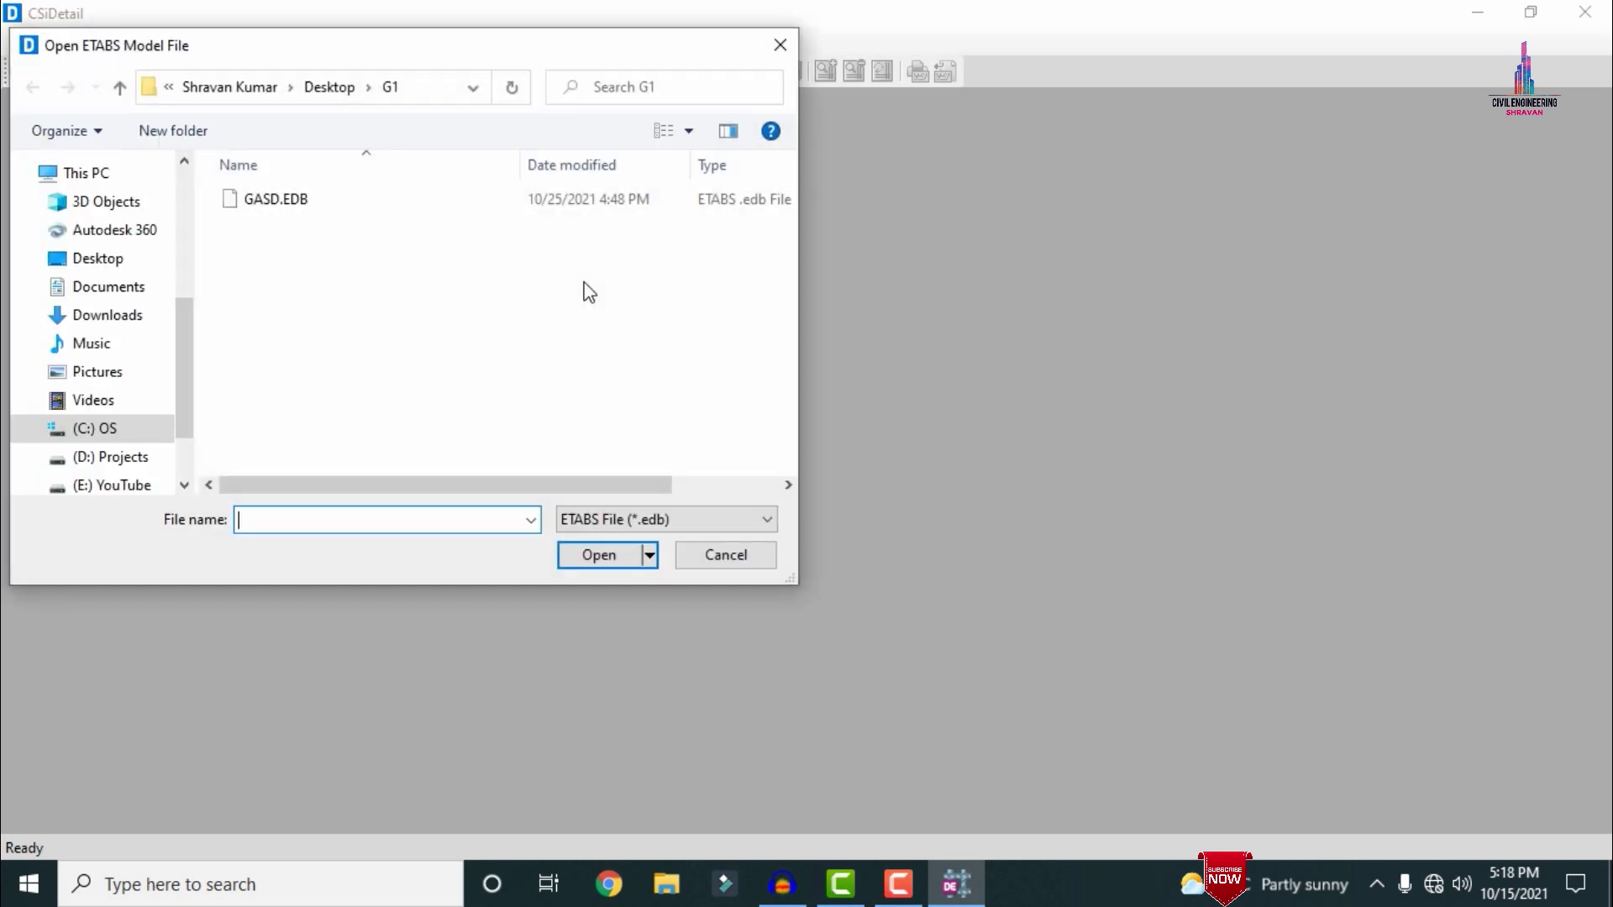
{"action": "left_click", "coordinate": [331, 86]}
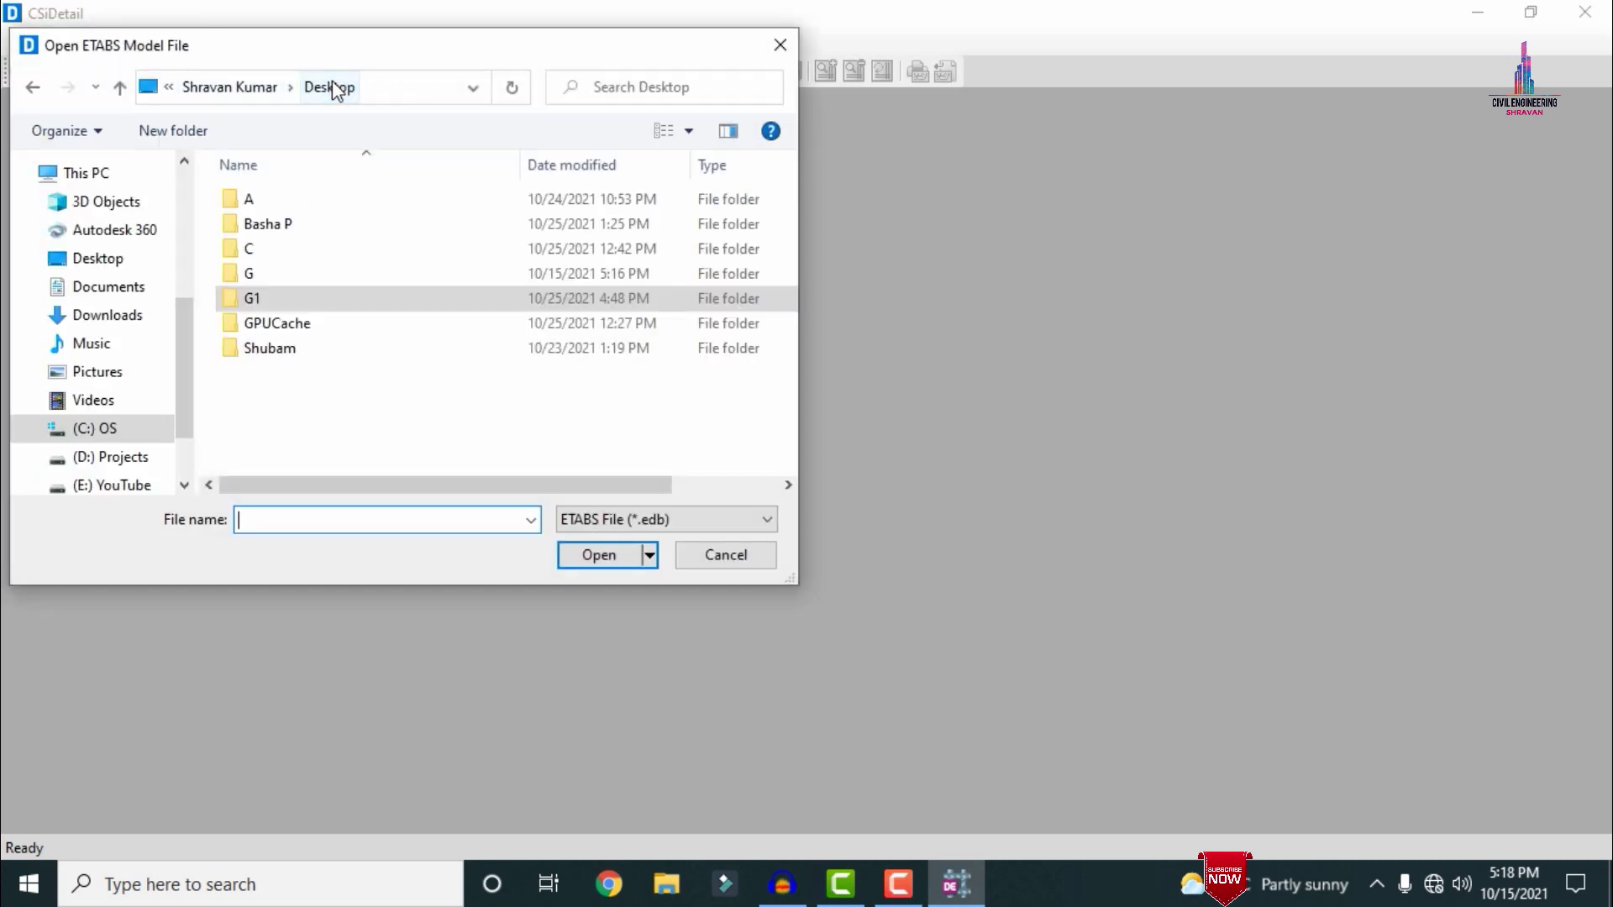
{"action": "double_click", "coordinate": [259, 277]}
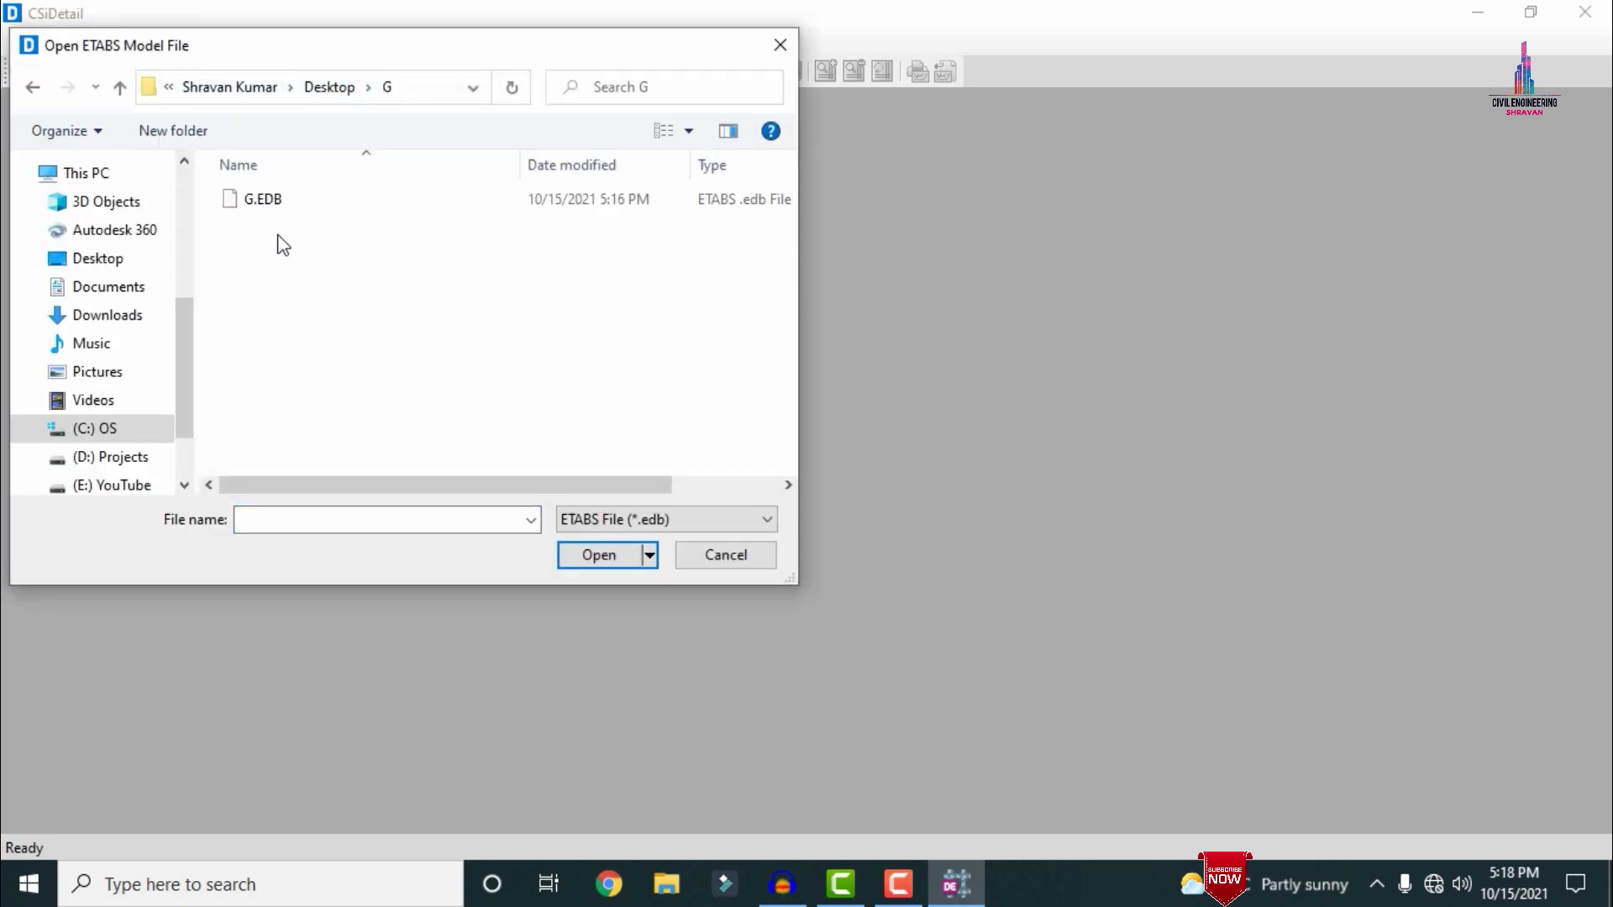
{"action": "double_click", "coordinate": [284, 210]}
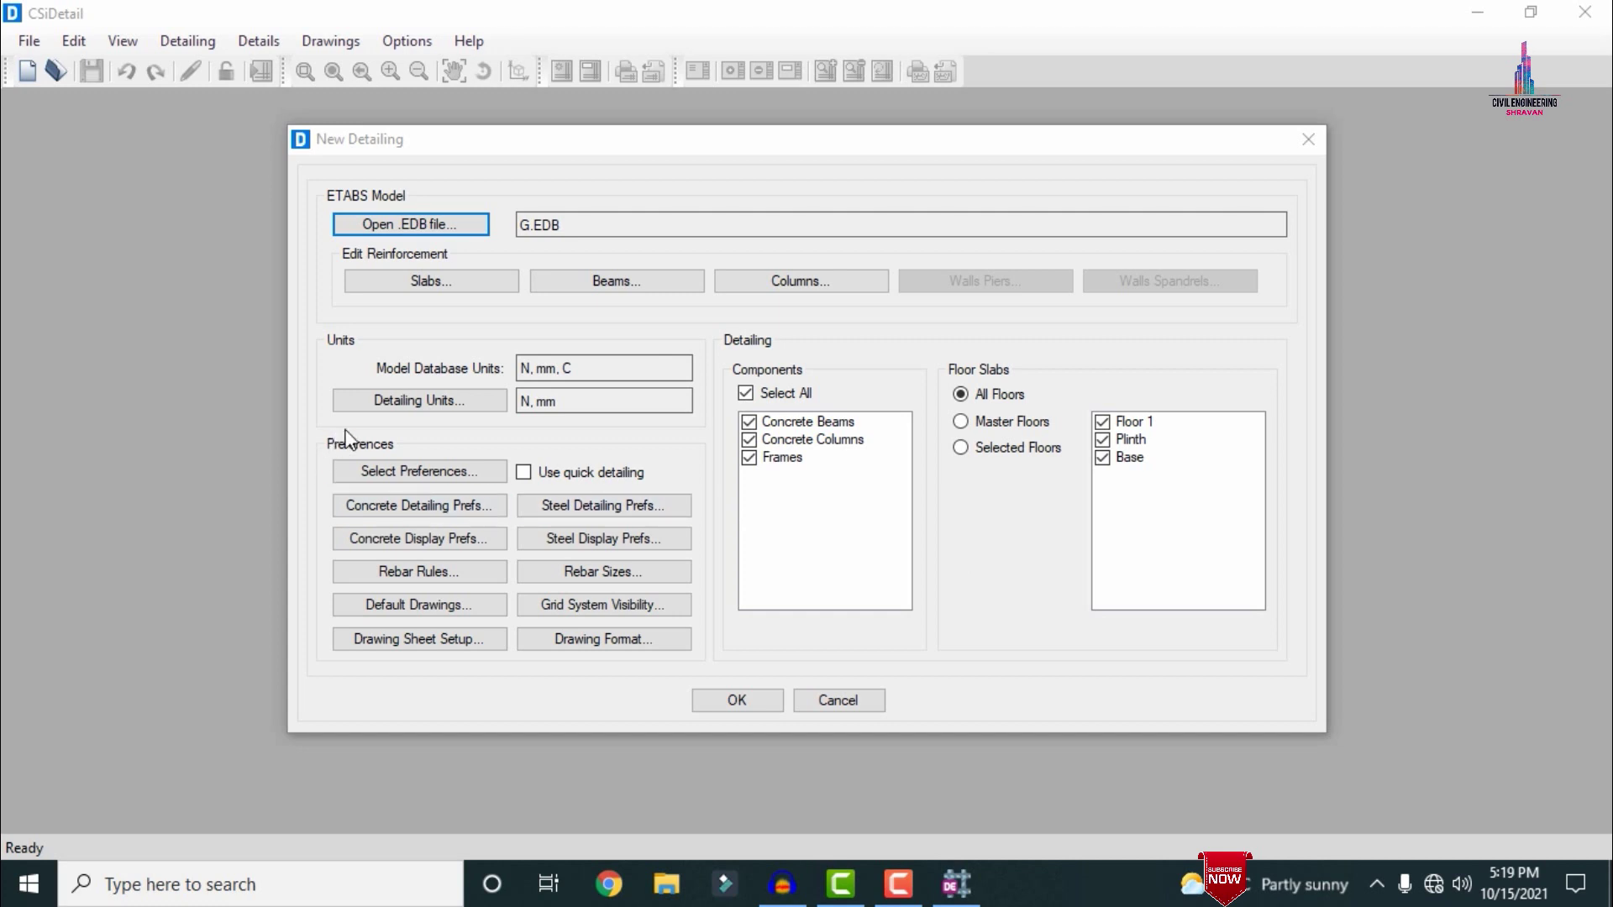
- Set the detailing force unit to Kilonewton
{"action": "left_click", "coordinate": [402, 403]}
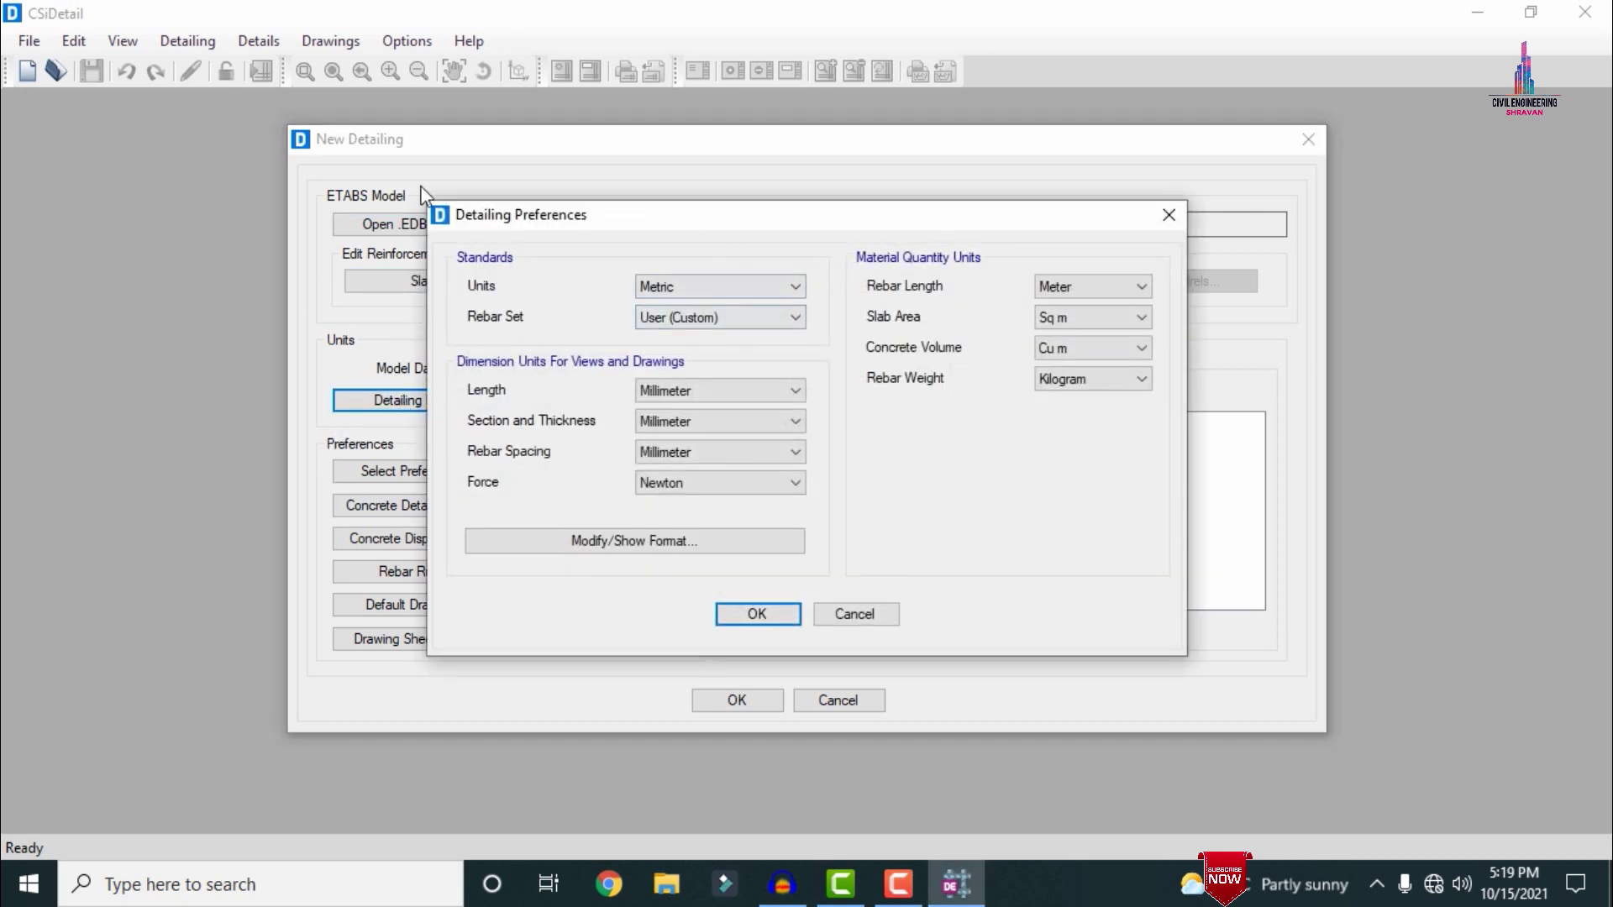
{"action": "left_click", "coordinate": [678, 490]}
{"action": "left_click", "coordinate": [675, 535]}
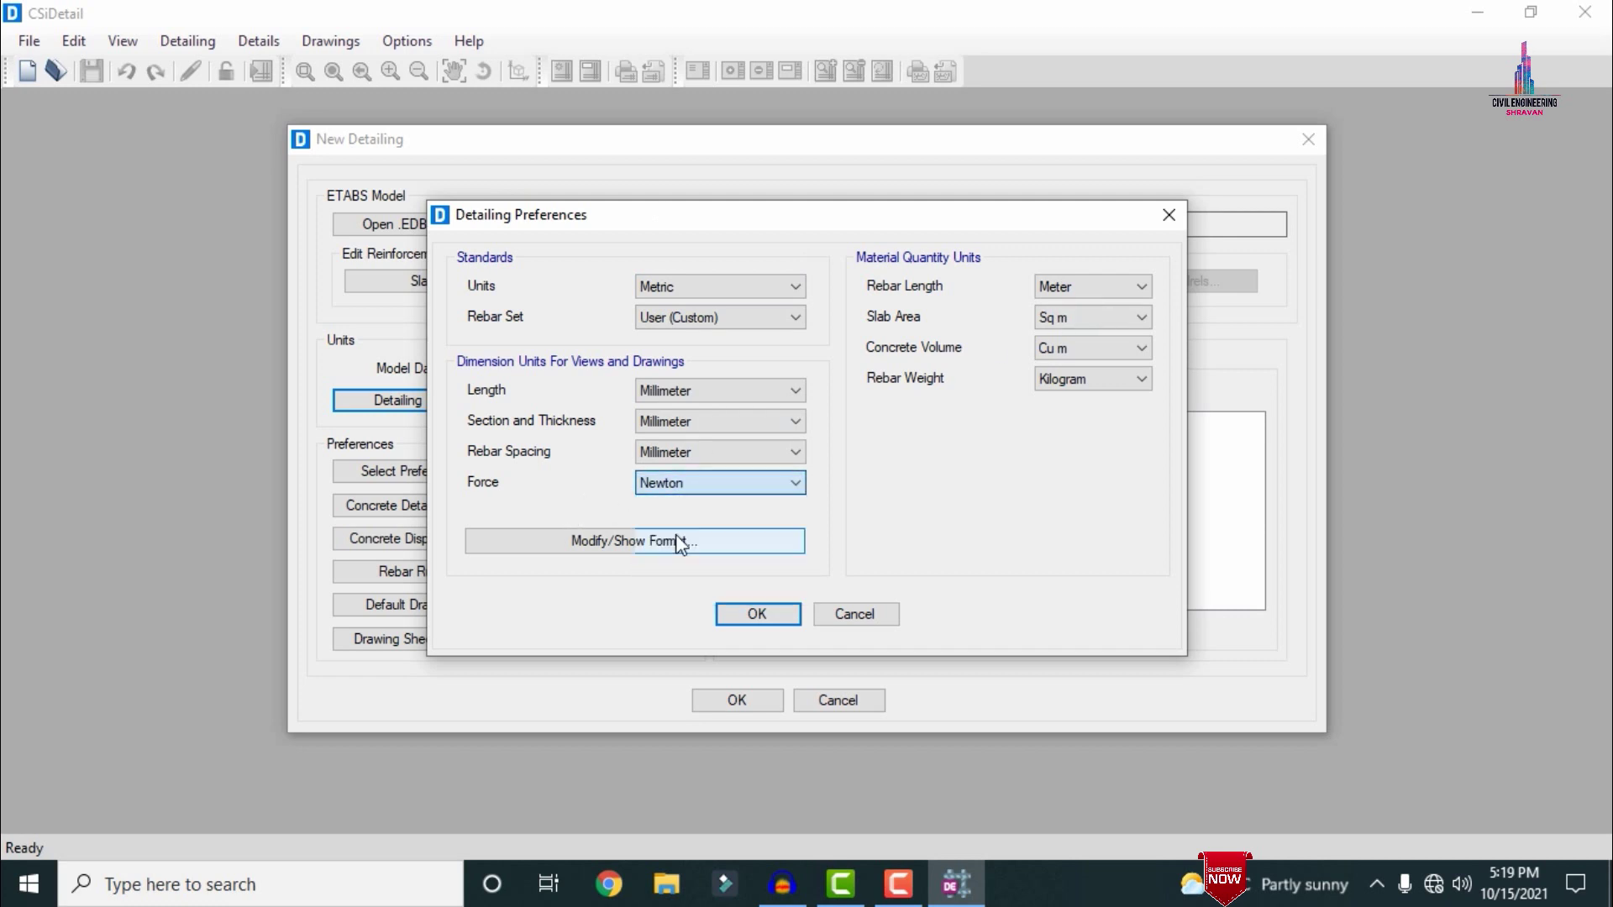
{"action": "left_click", "coordinate": [756, 613]}
- Use standard preferences based on IS 456:2000
{"action": "left_click", "coordinate": [389, 470]}
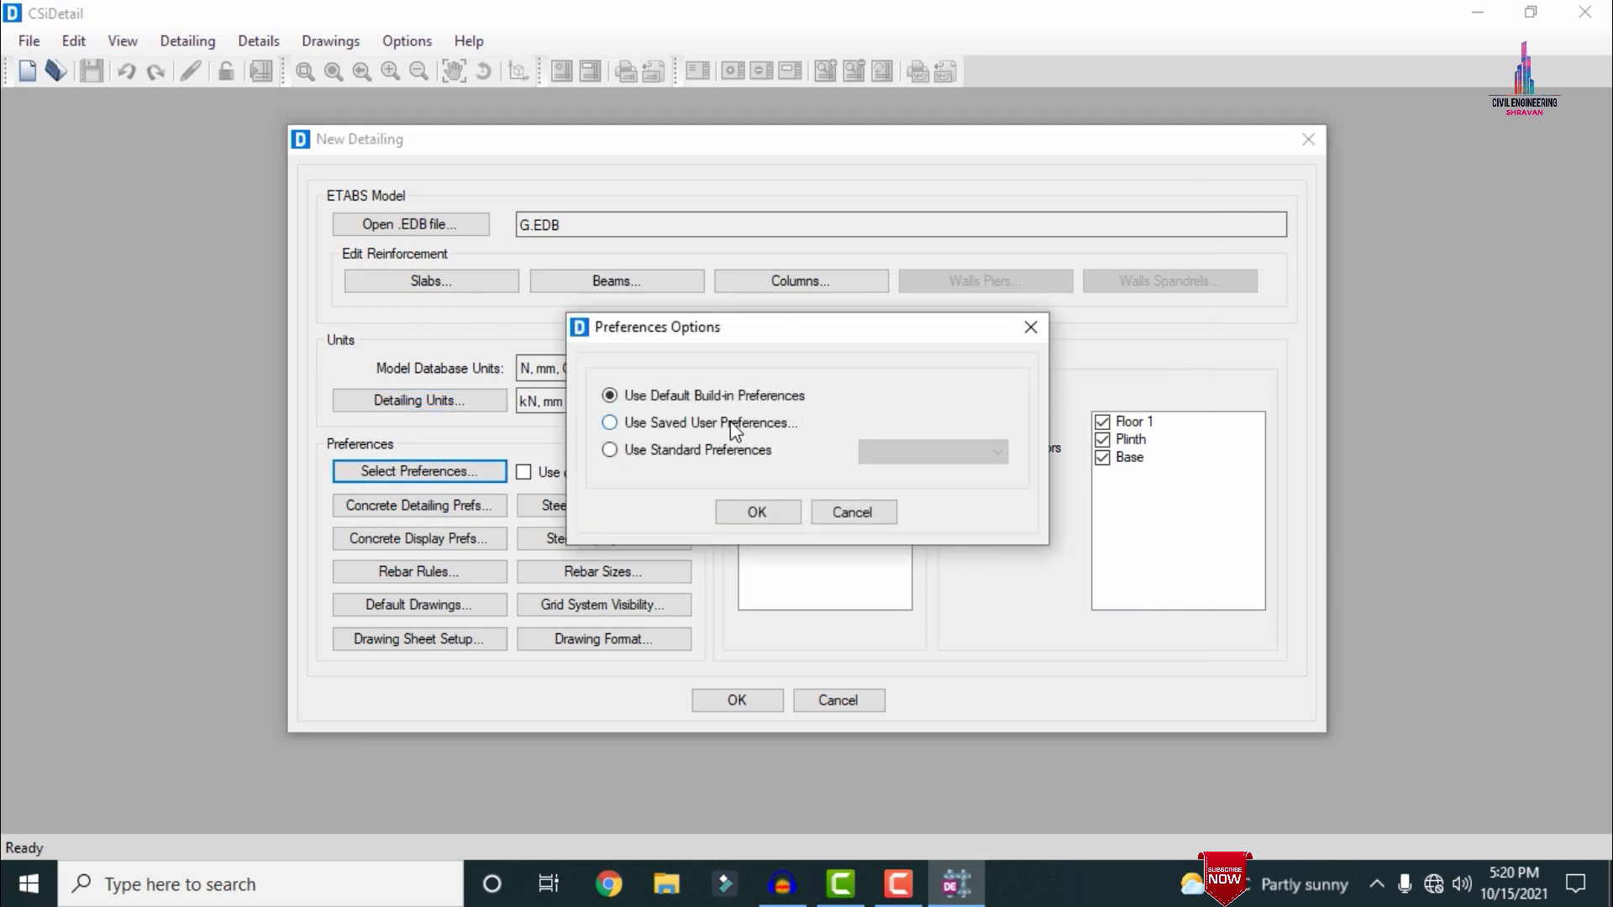
{"action": "left_click", "coordinate": [732, 431]}
{"action": "left_click", "coordinate": [712, 450]}
{"action": "left_click", "coordinate": [915, 447]}
{"action": "left_click", "coordinate": [912, 489]}
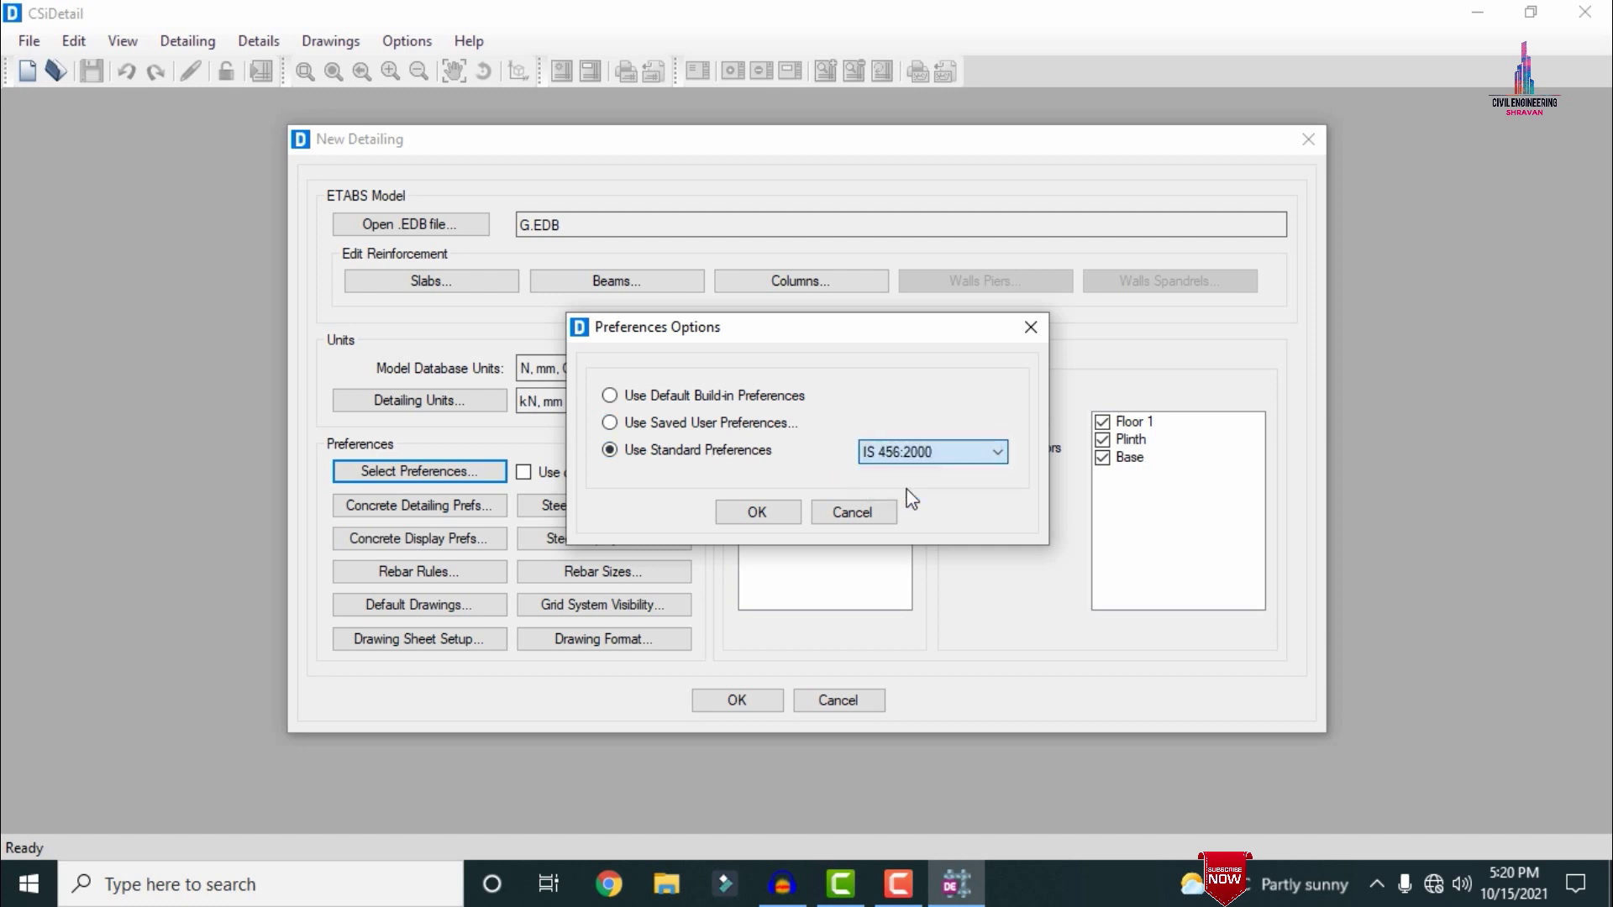
{"action": "left_click", "coordinate": [757, 515]}
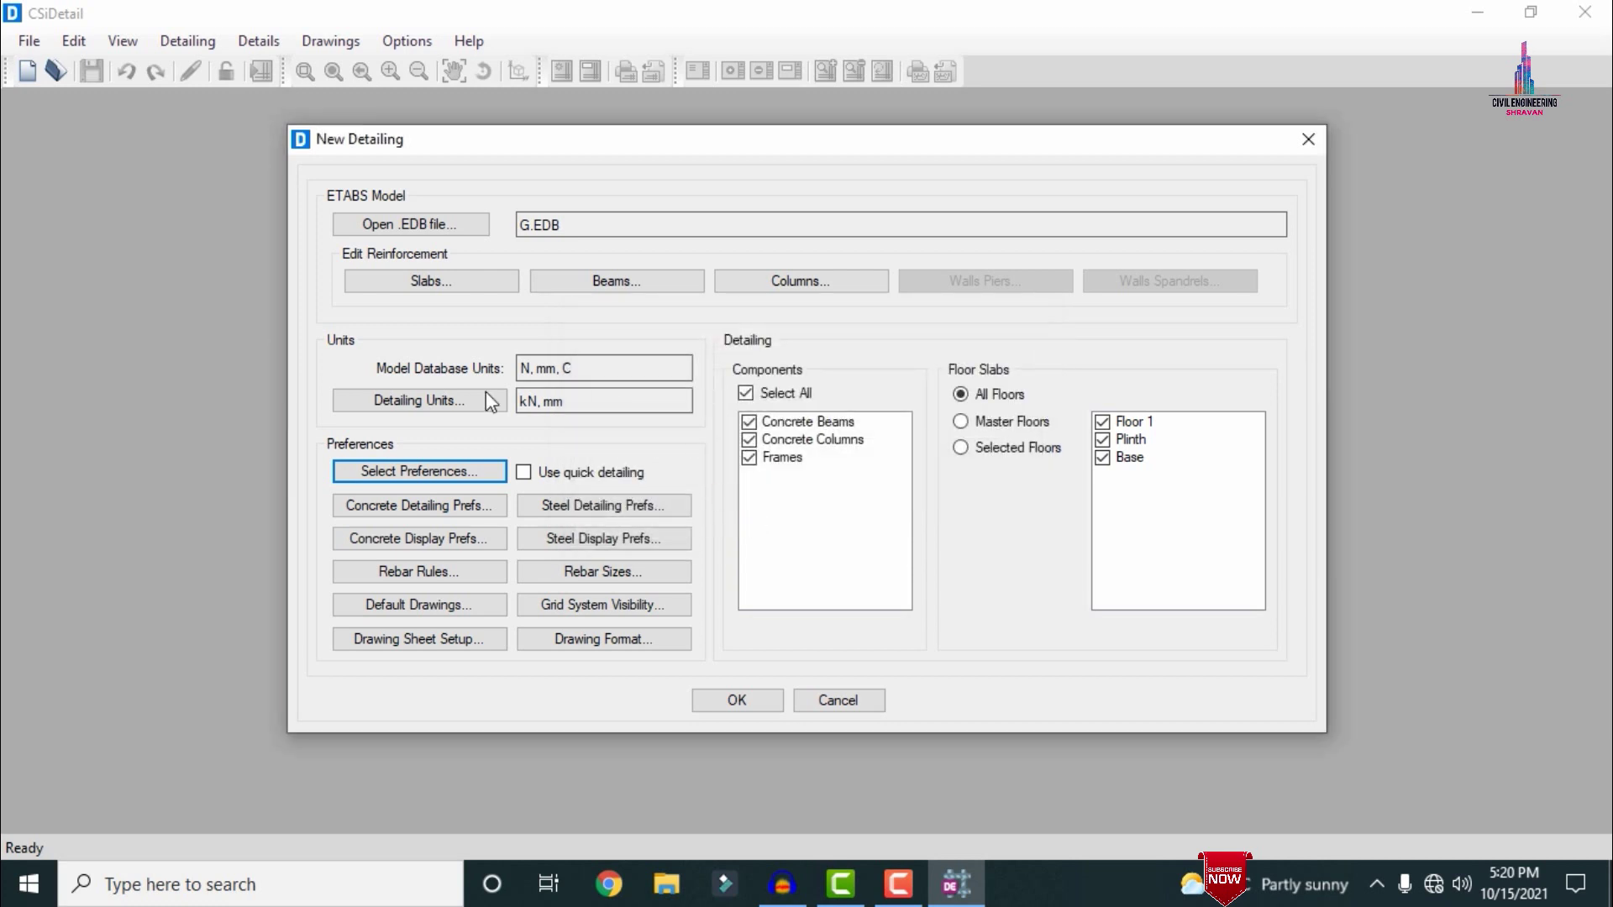
- Set the Concrete Detailing label prefixes to B for beams, C for columns and W for walls
{"action": "left_click", "coordinate": [404, 502]}
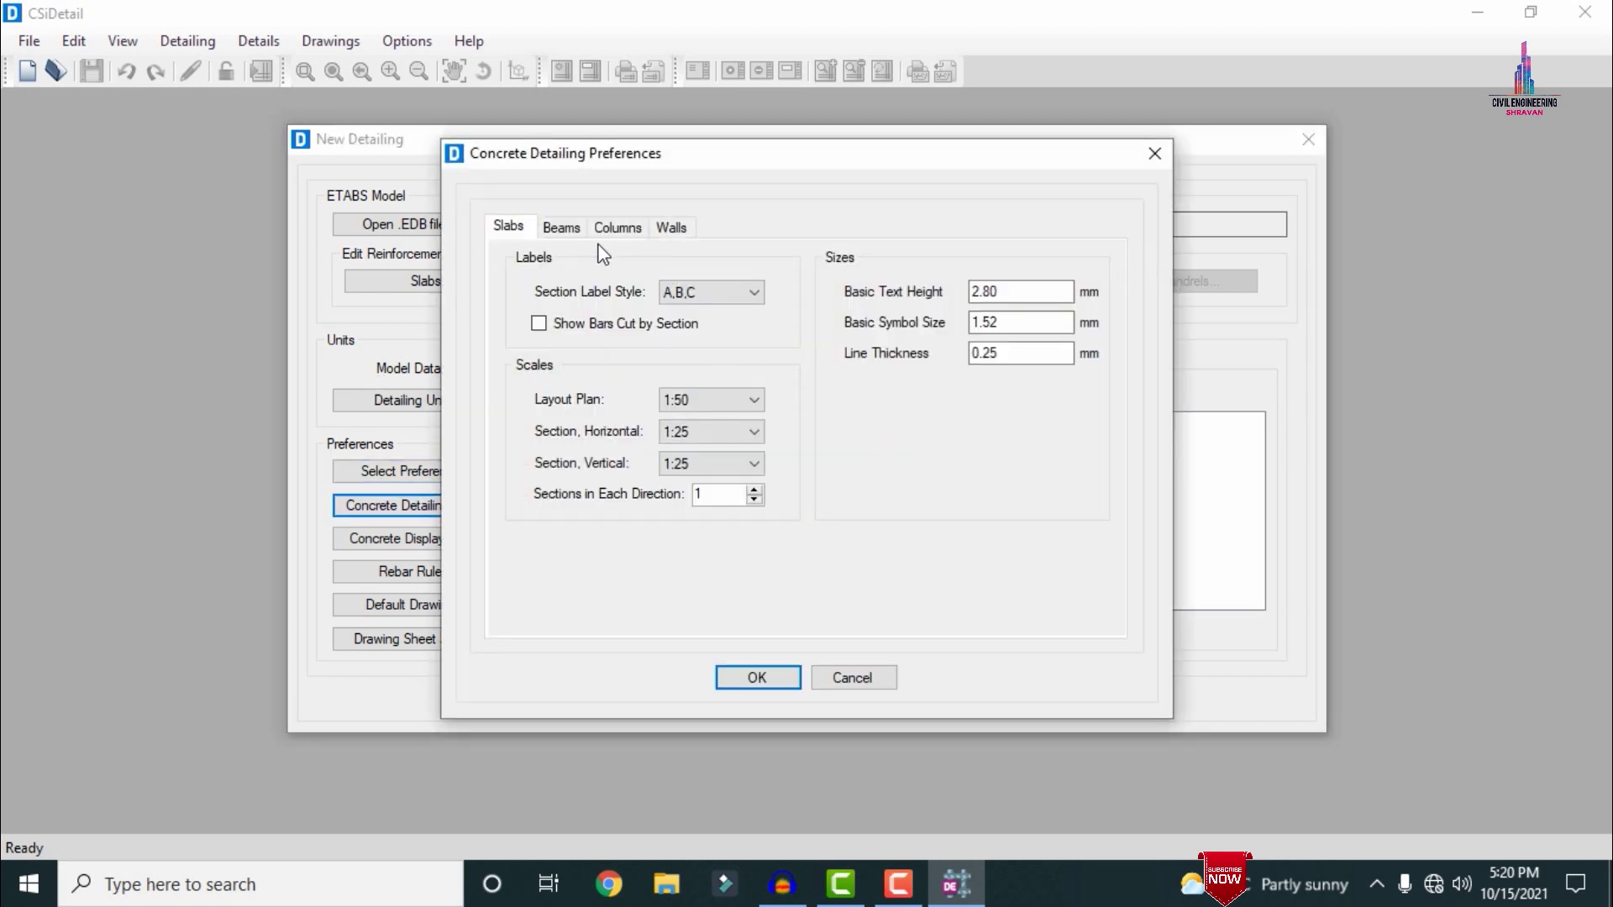
{"action": "left_click", "coordinate": [561, 228]}
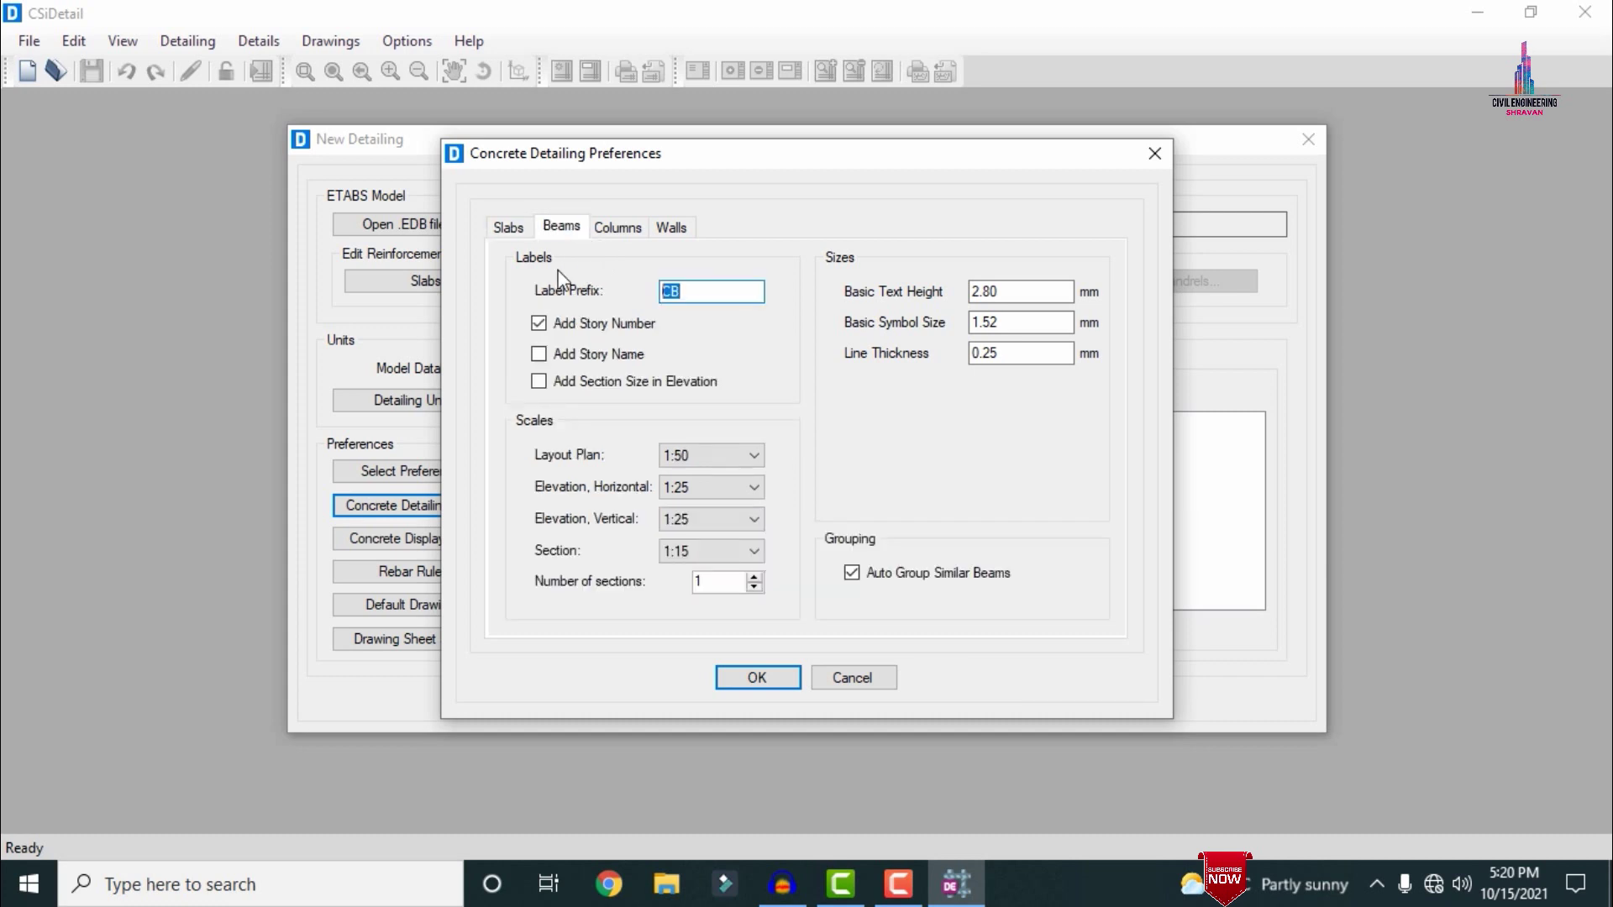
{"action": "type", "text": "B"}
{"action": "left_click", "coordinate": [621, 229]}
{"action": "type", "text": "C"}
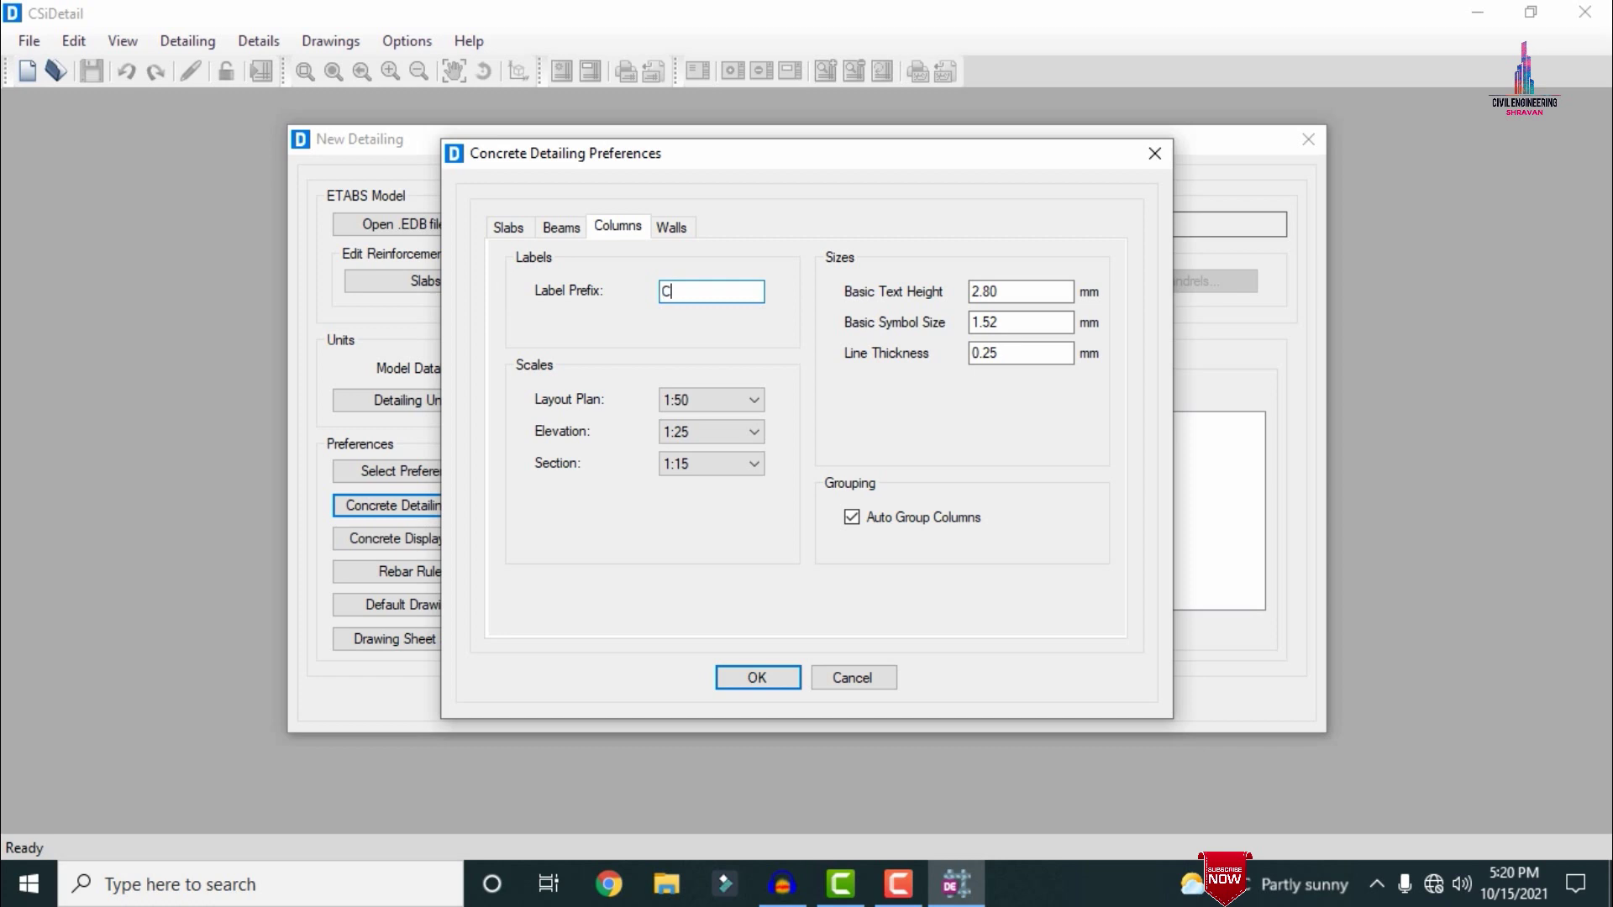
{"action": "left_click", "coordinate": [676, 228]}
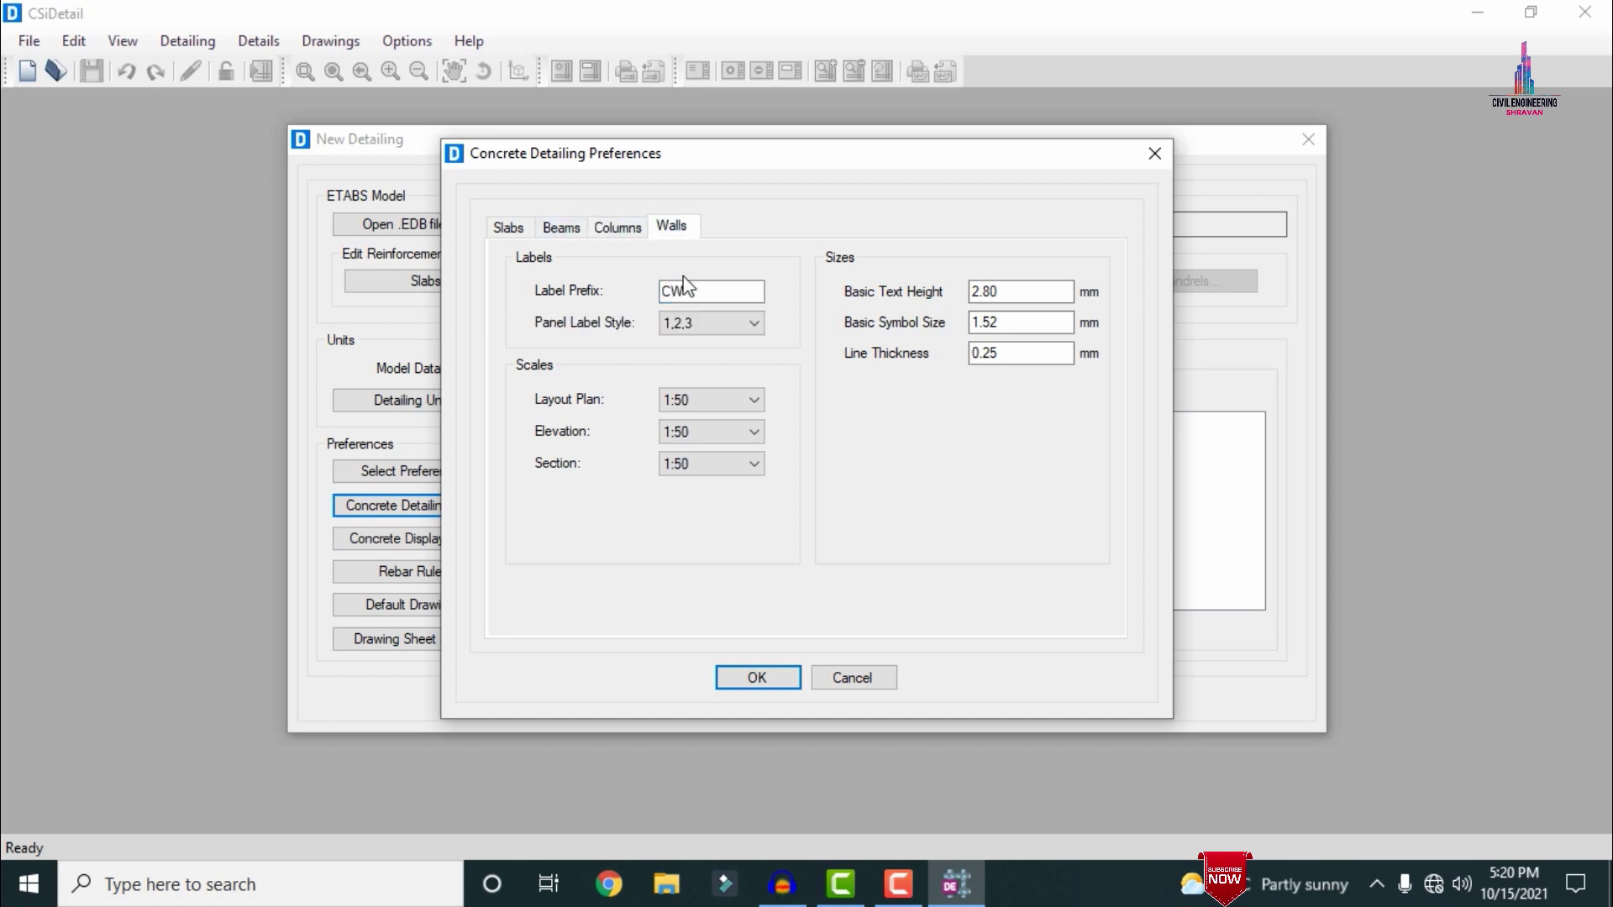
{"action": "type", "text": "W"}
{"action": "left_click", "coordinate": [776, 673]}
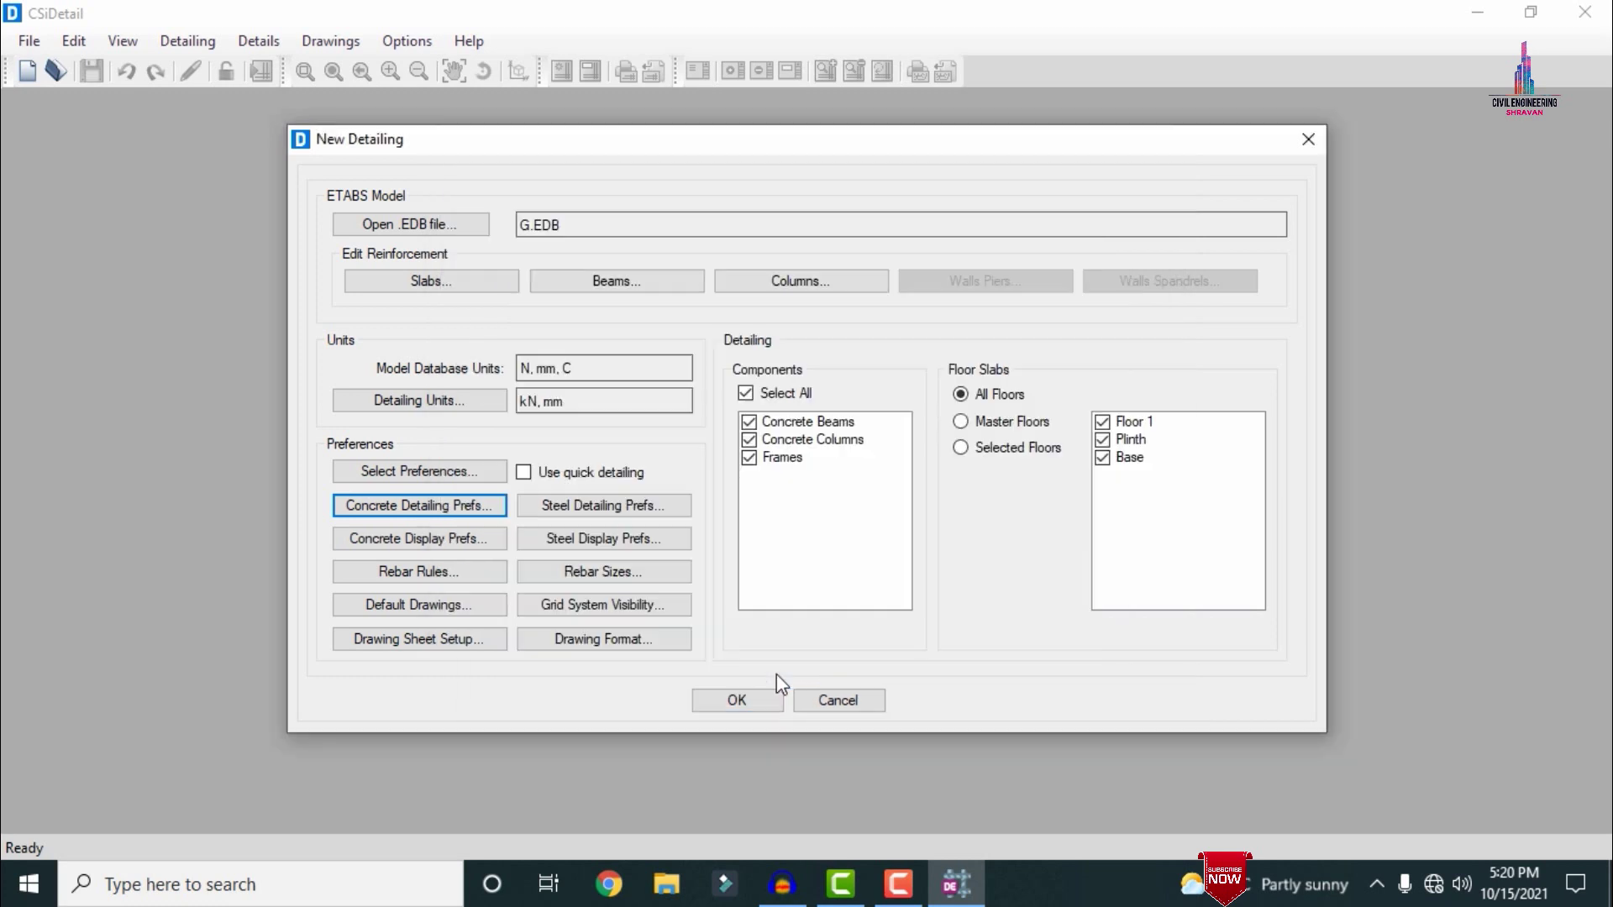
- Review the beam, column and wall rebar call options in Concrete Display Prefs, leaving them unchanged
{"action": "left_click", "coordinate": [428, 542]}
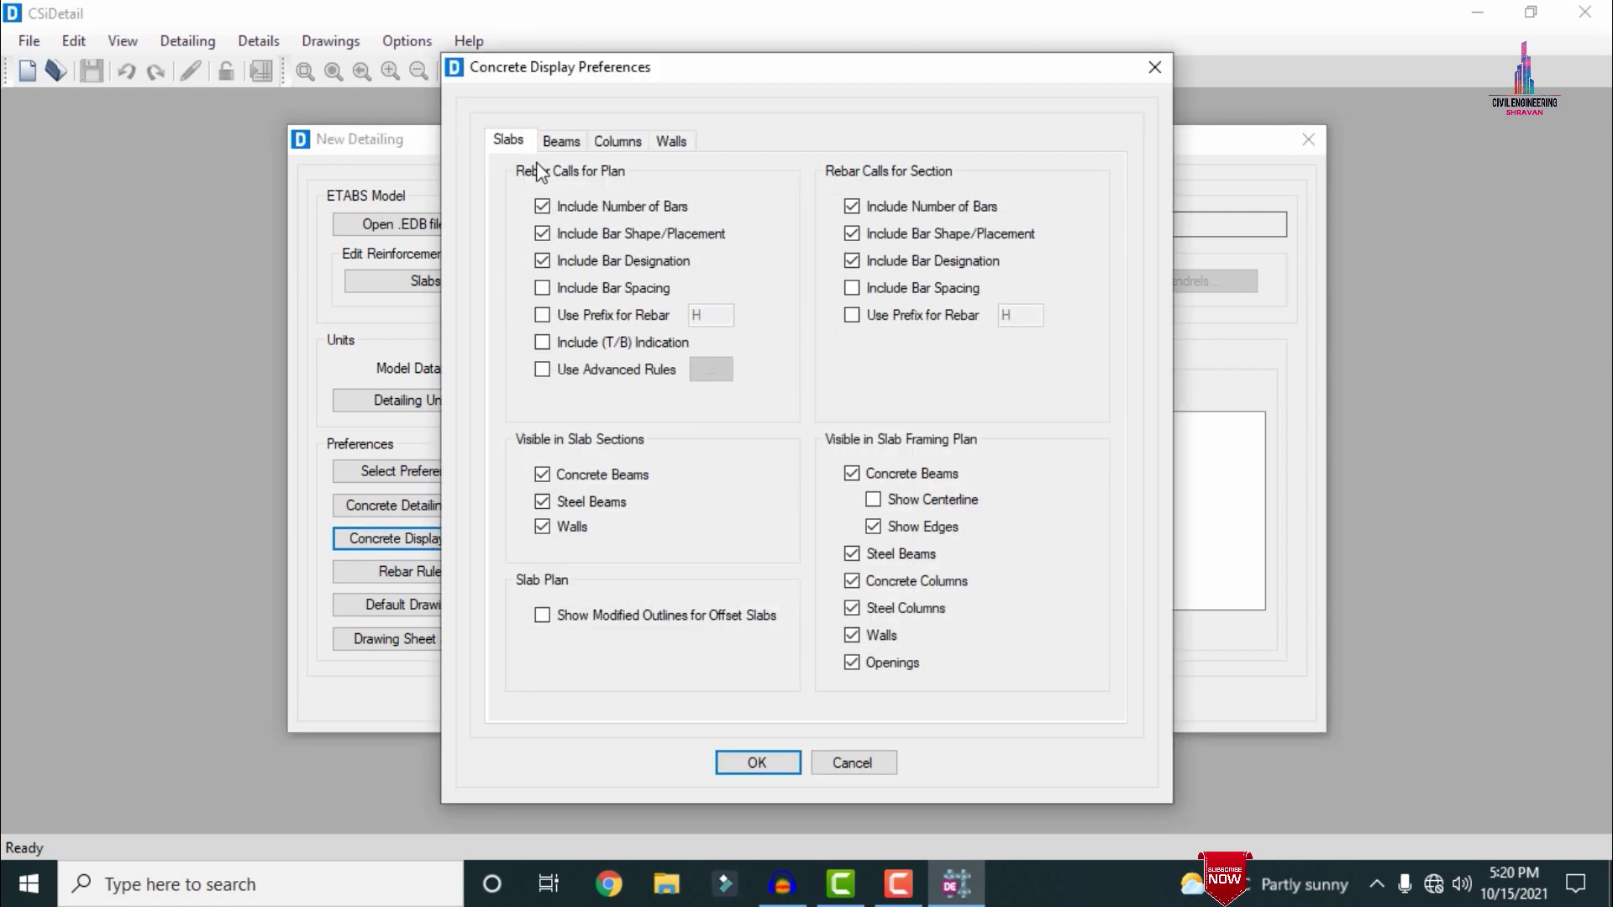
{"action": "left_click", "coordinate": [560, 143]}
{"action": "left_click", "coordinate": [614, 142]}
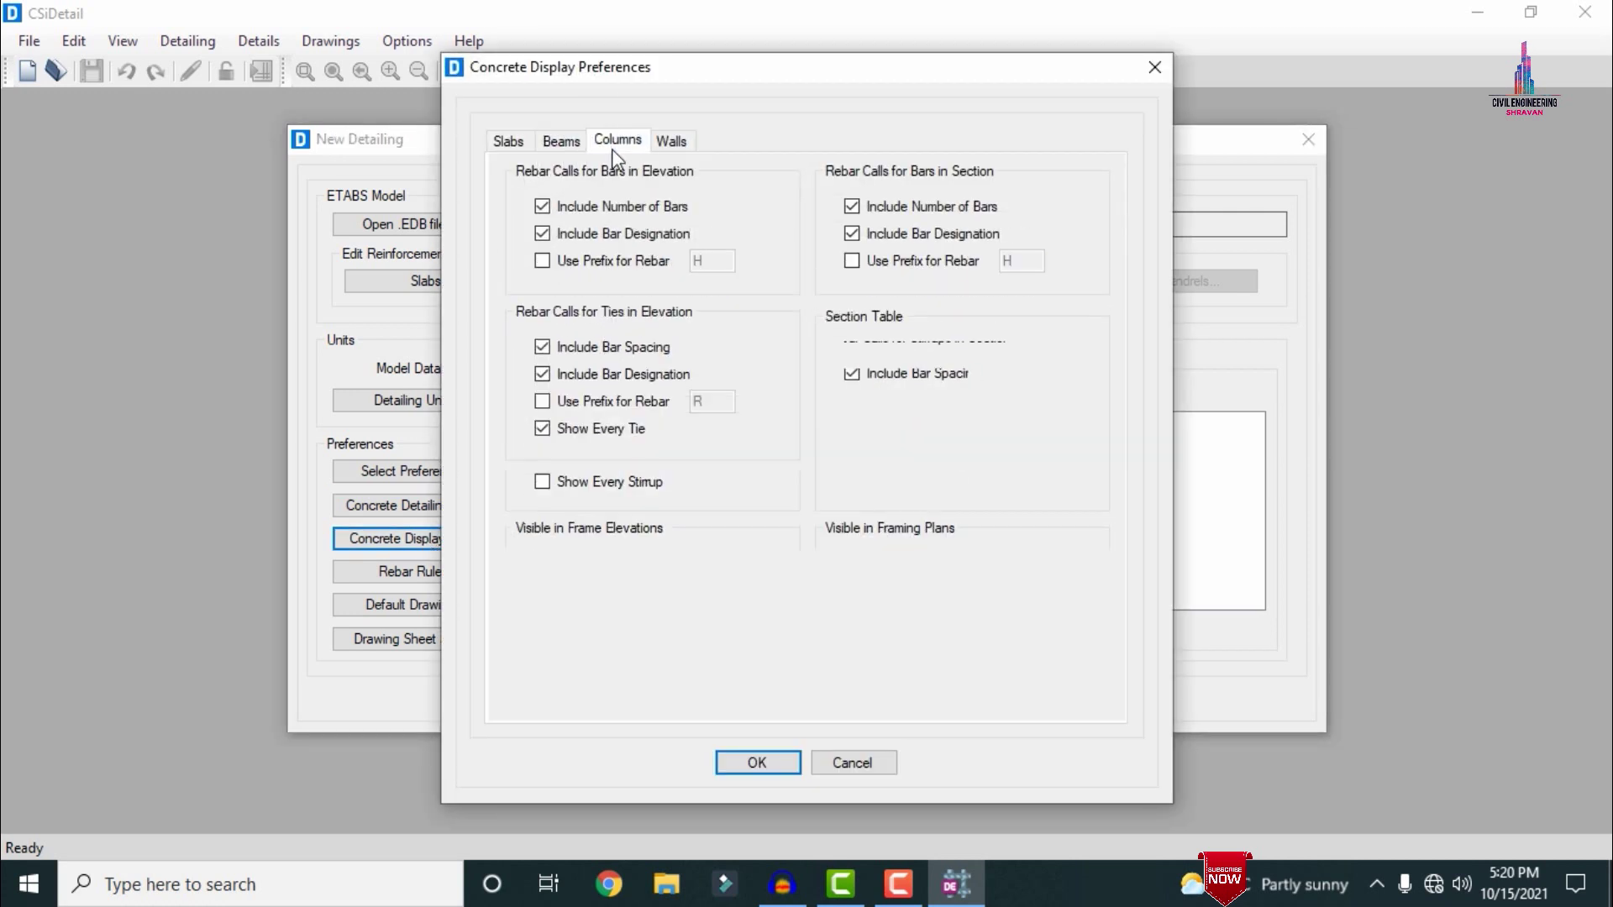
{"action": "left_click", "coordinate": [671, 141]}
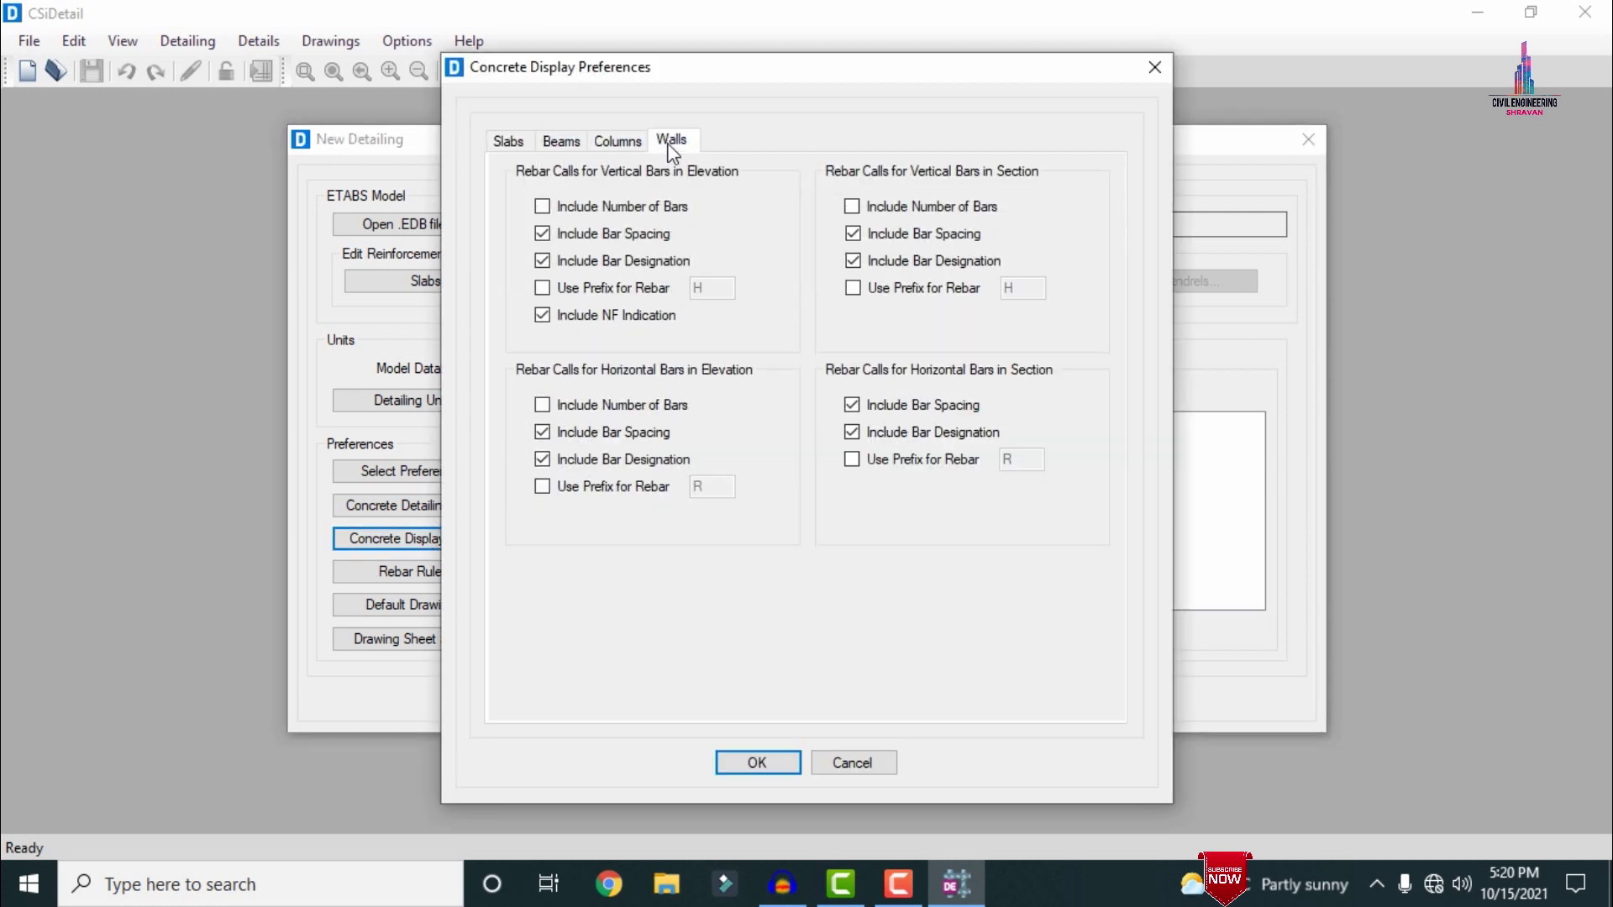
{"action": "left_click", "coordinate": [748, 763]}
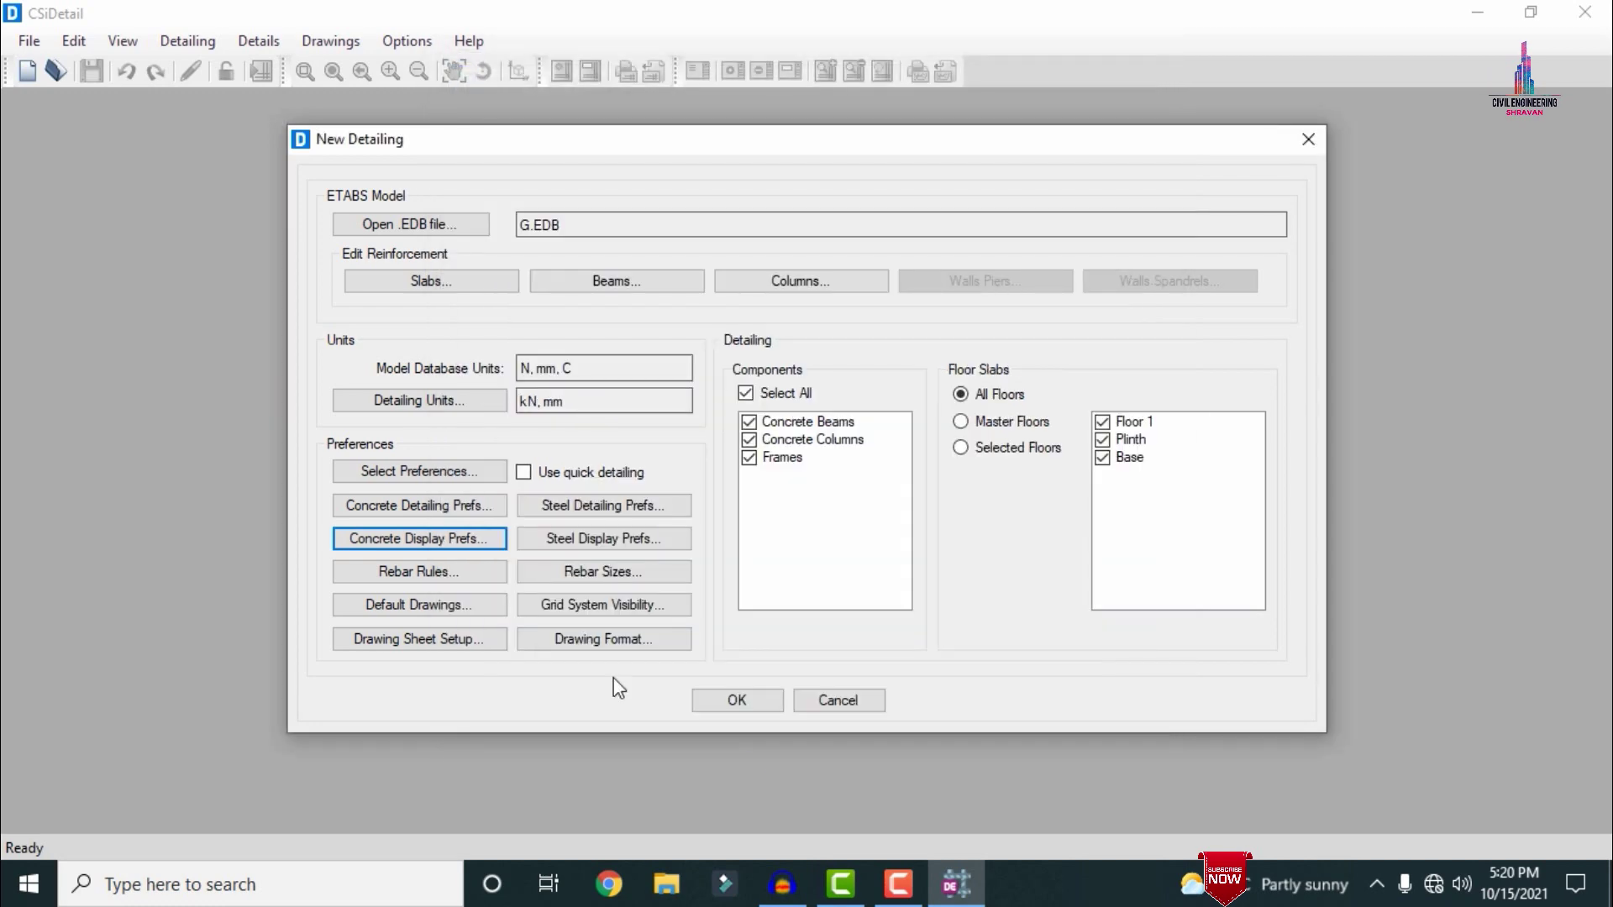
- On the Rebar Rules Slabs tab, choose largest bar size 16 and minimum bar spacing 120
{"action": "left_click", "coordinate": [405, 576]}
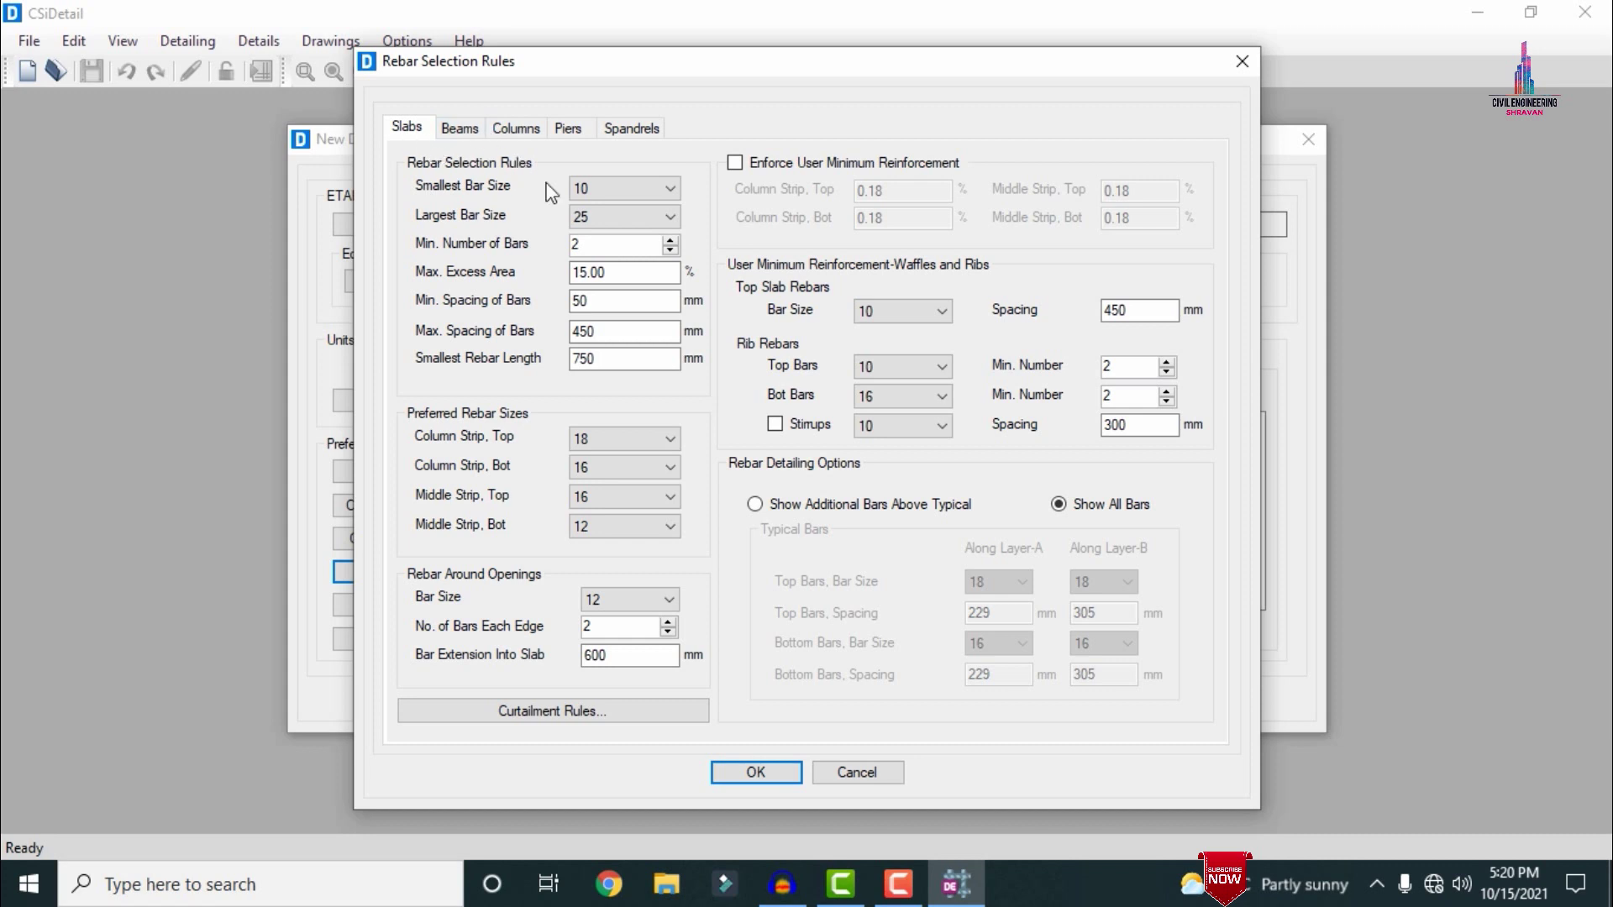
{"action": "left_click", "coordinate": [612, 220]}
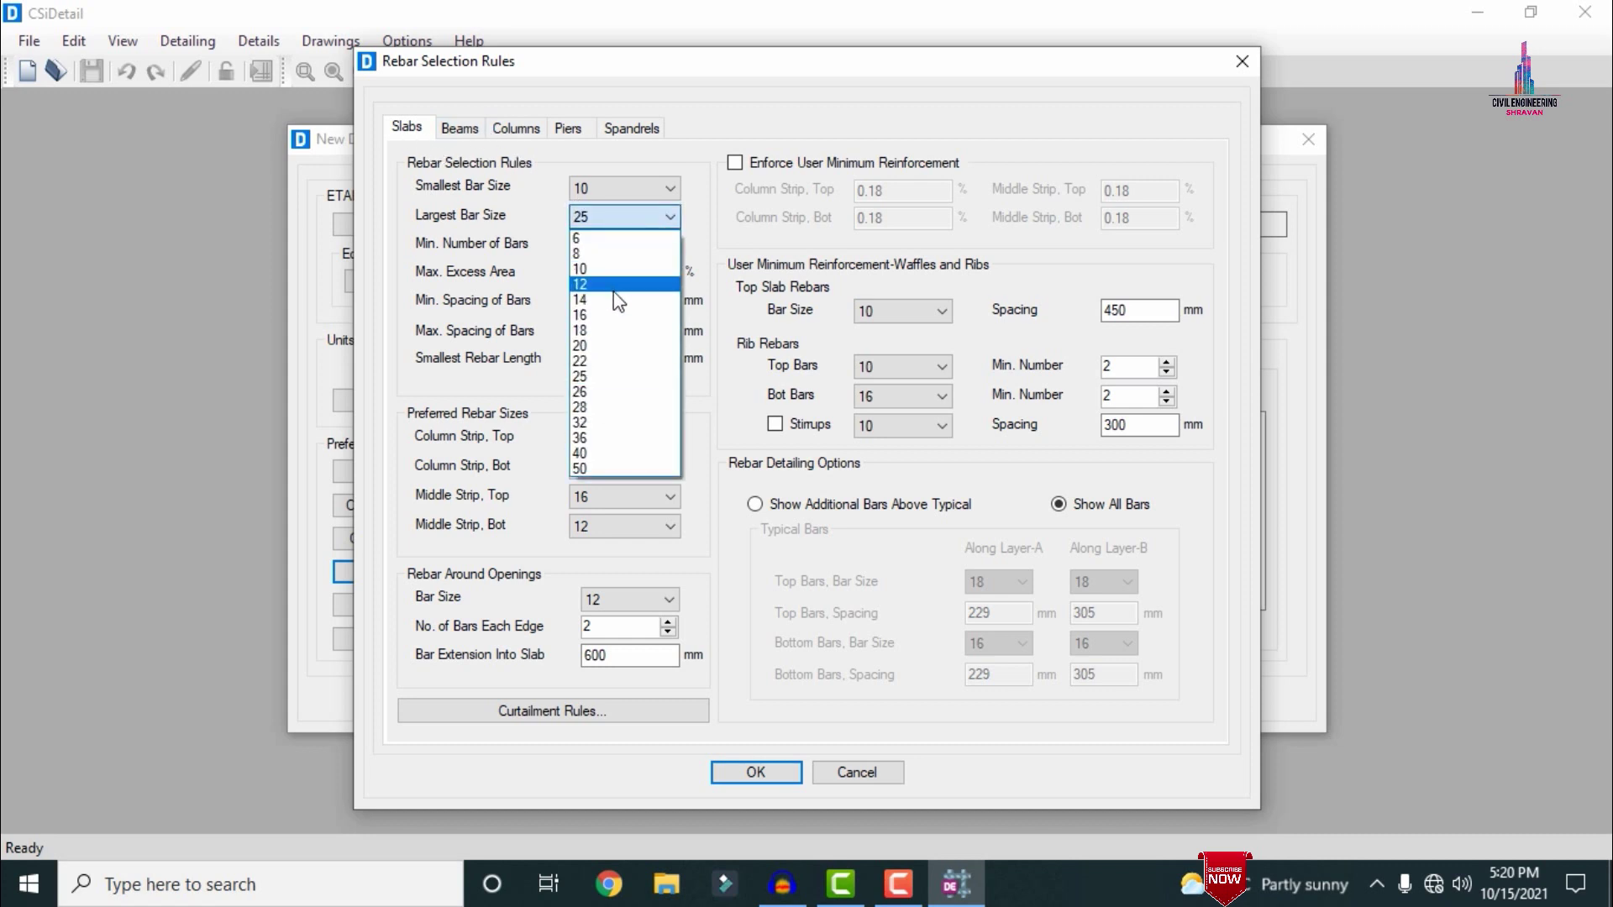
{"action": "left_click", "coordinate": [596, 317]}
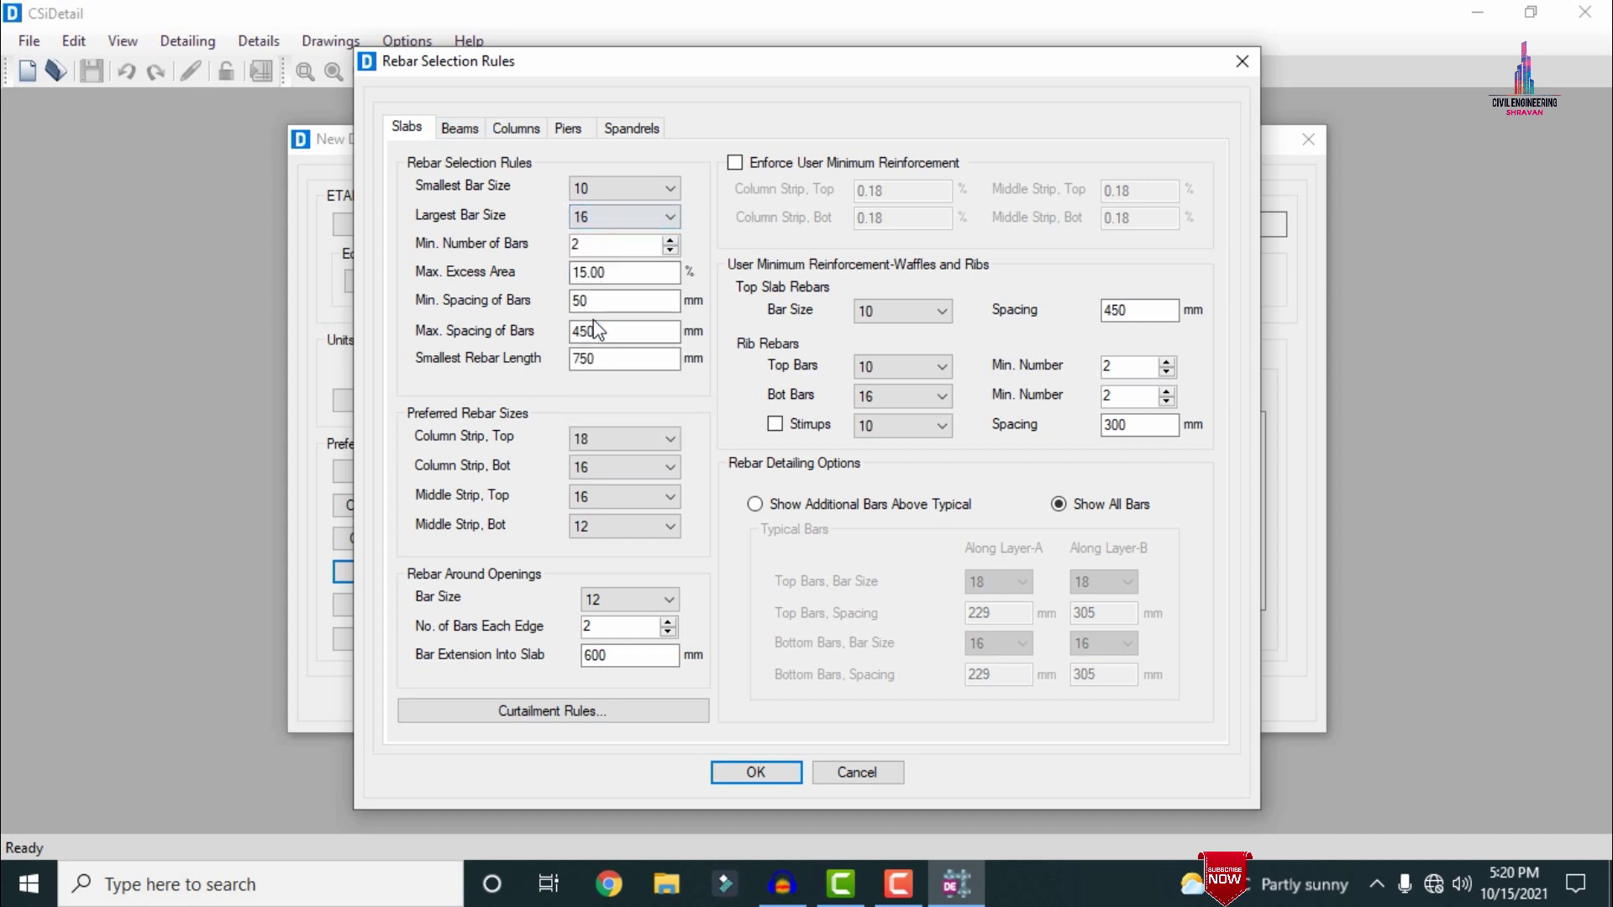
{"action": "double_click", "coordinate": [613, 302]}
{"action": "type", "text": "1200"}
{"action": "key", "text": "BackSpace"}
- Accept the slab rules with 300 mm maximum spacing, then set beam stirrup minimum spacing to 150
{"action": "key", "text": "Tab"}
{"action": "left_click", "coordinate": [752, 772]}
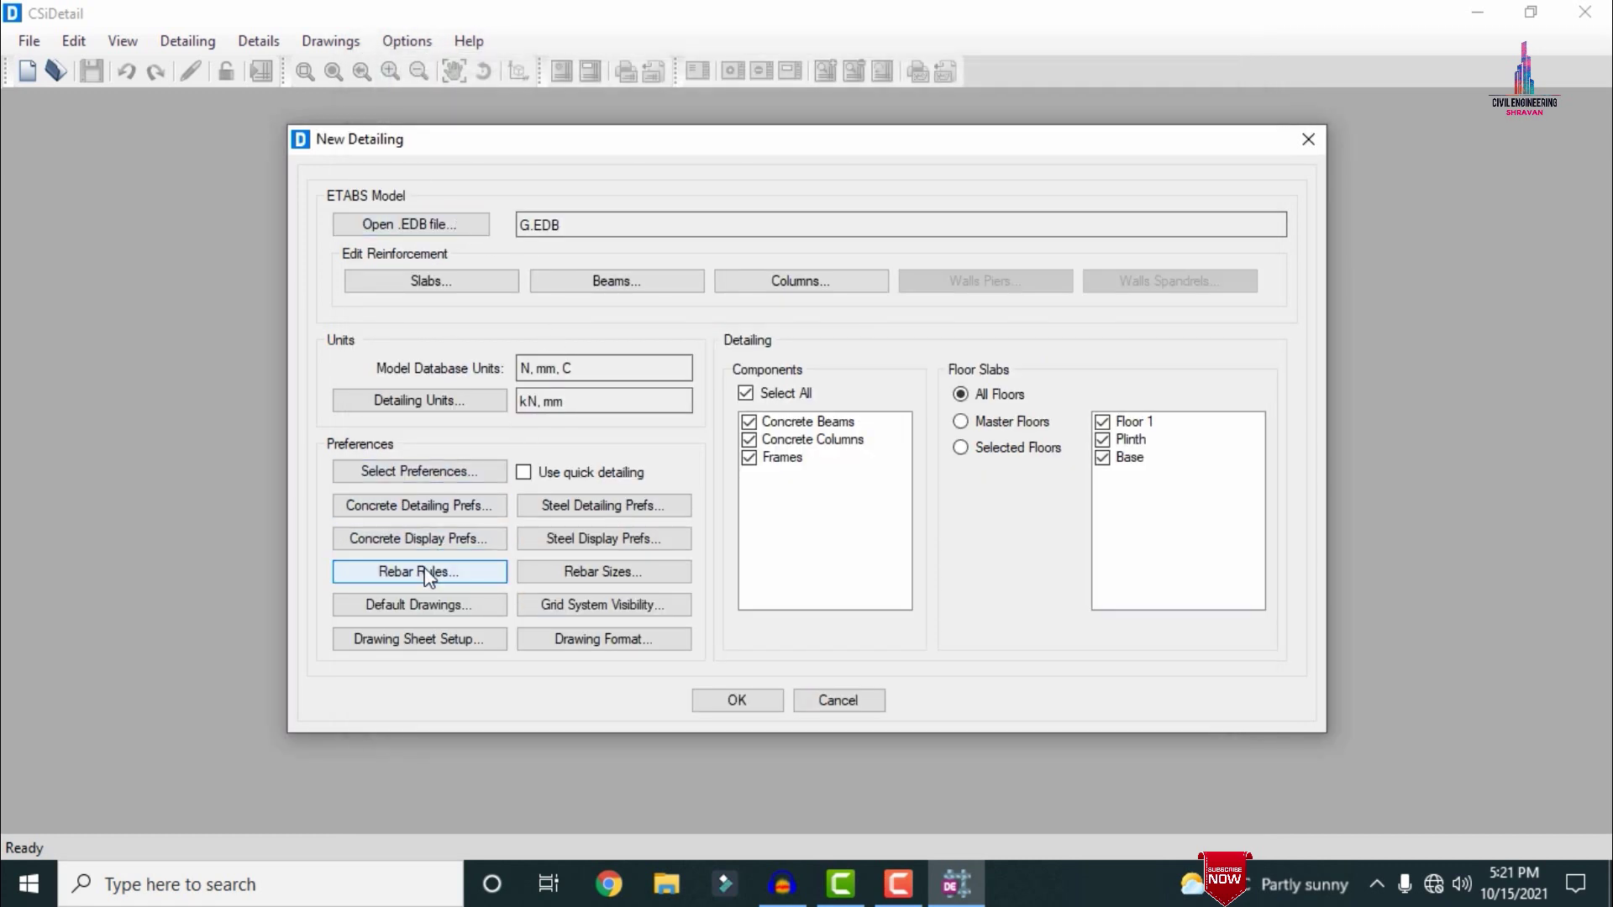
{"action": "key", "text": "Return"}
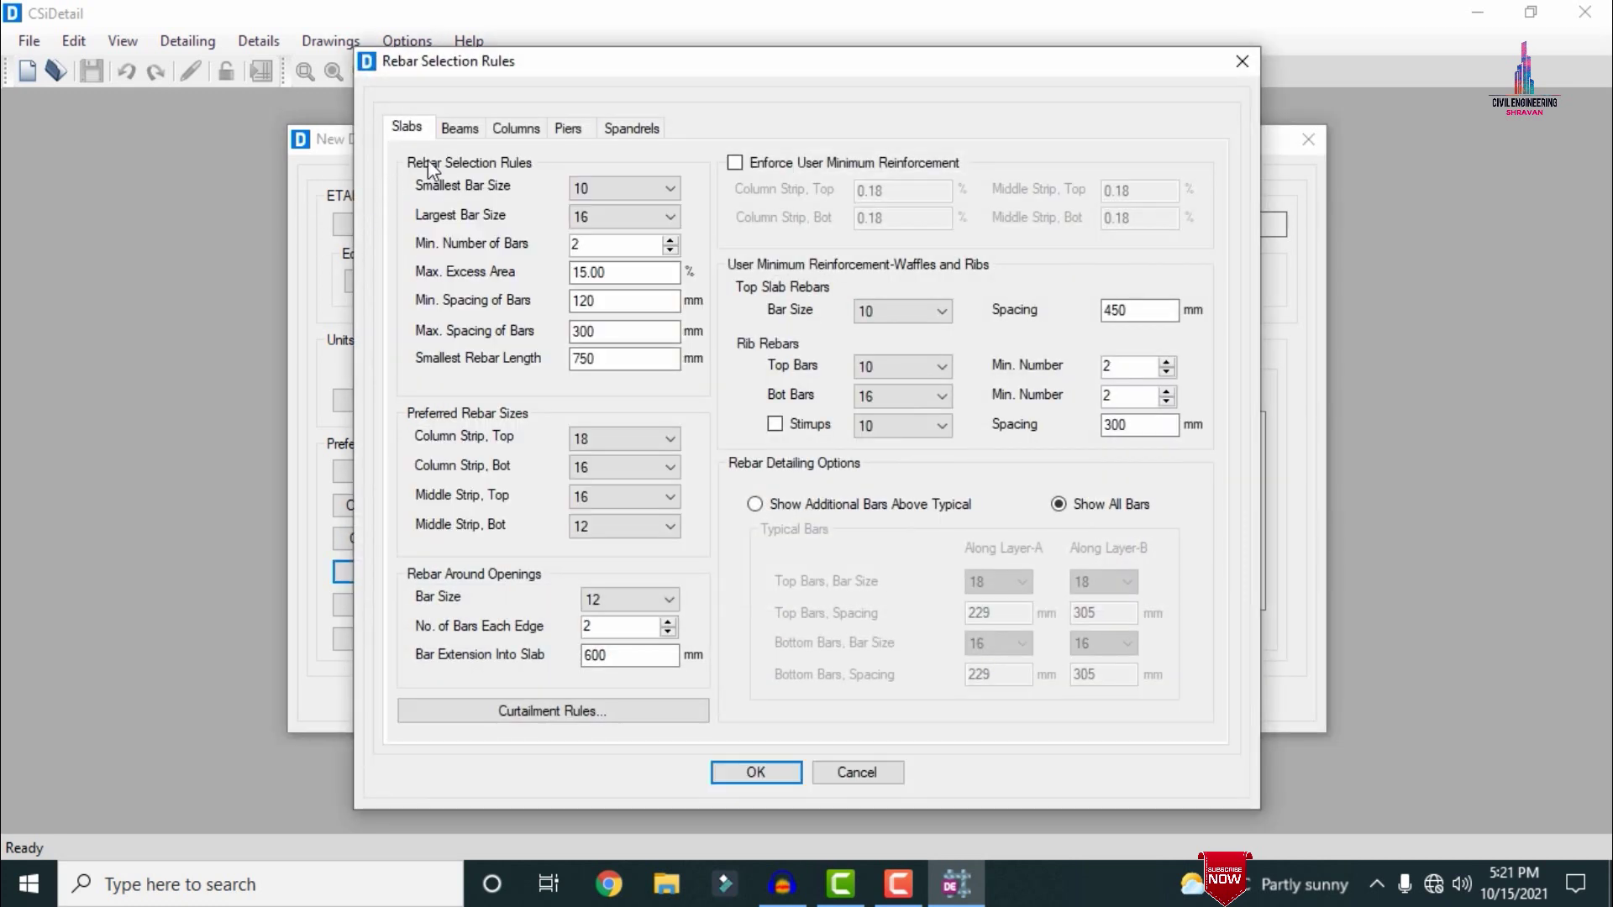
{"action": "left_click", "coordinate": [459, 126]}
{"action": "left_click", "coordinate": [1090, 445]}
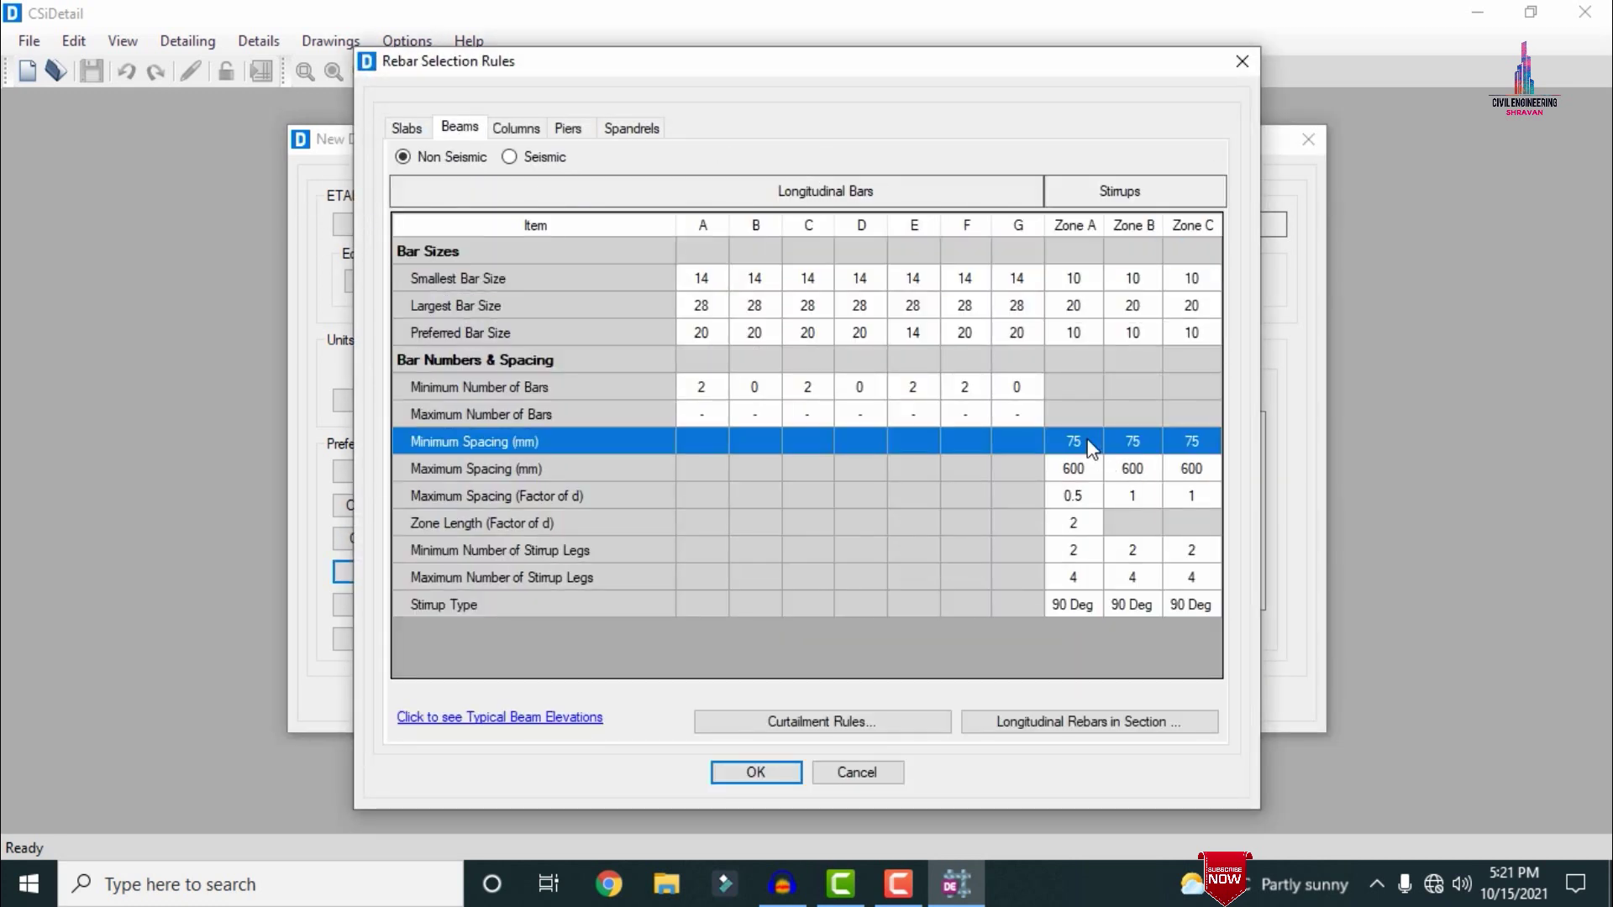
{"action": "type", "text": "1"}
{"action": "key", "text": "Tab"}
{"action": "type", "text": "150"}
{"action": "key", "text": "Tab"}
{"action": "type", "text": "1"}
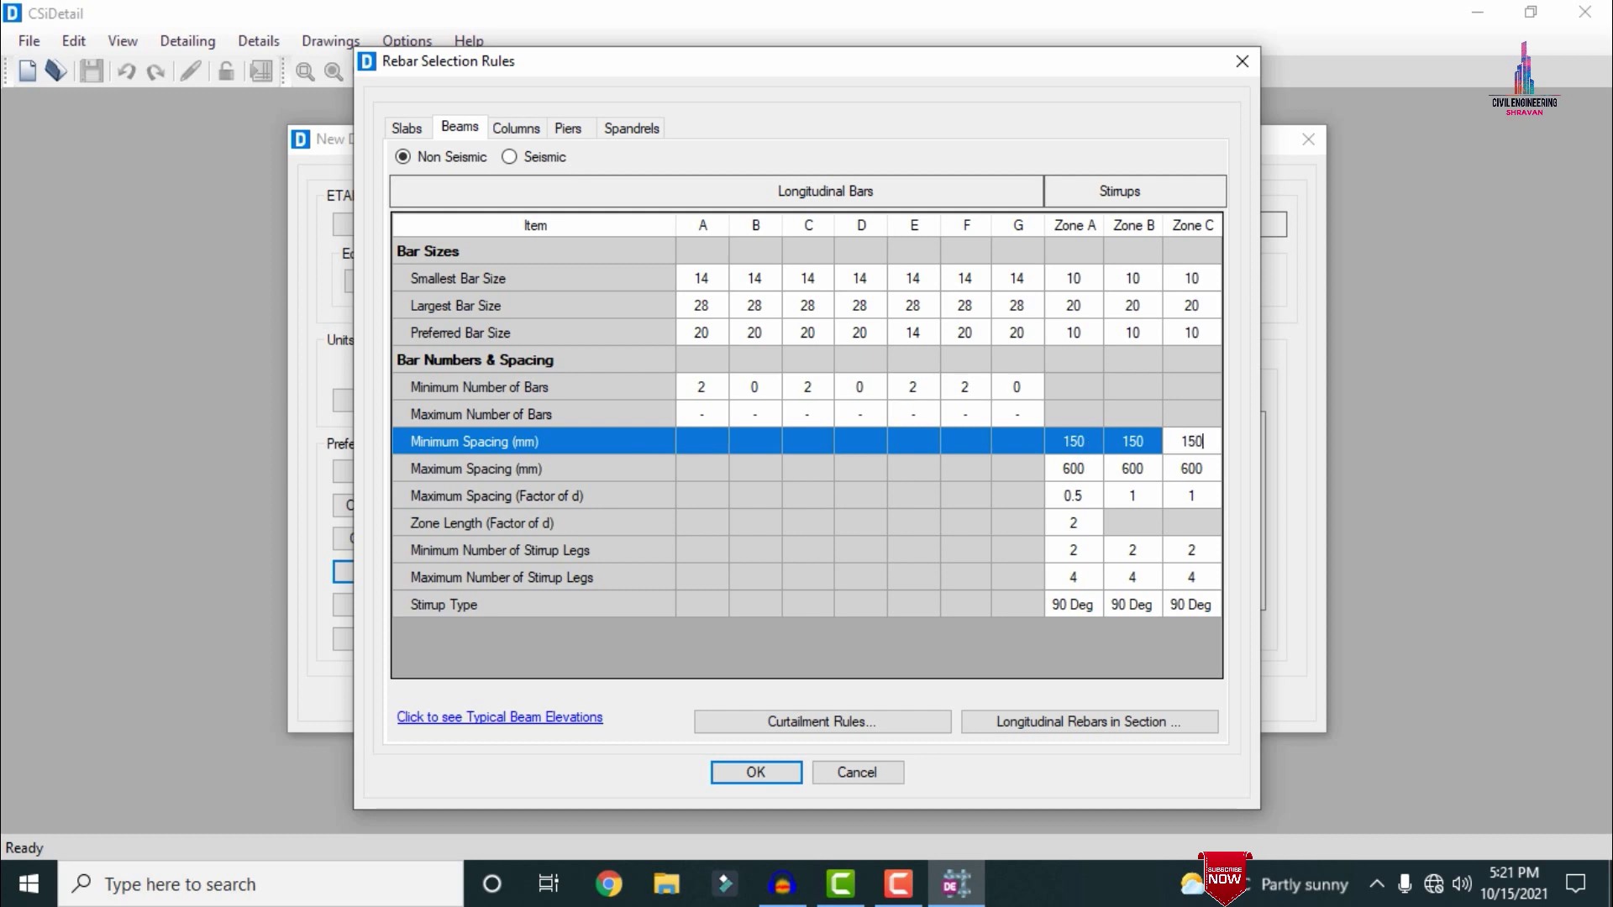
- Set beam stirrup maximum spacing to 300 mm in Zones A, B and C
{"action": "left_click", "coordinate": [1081, 470]}
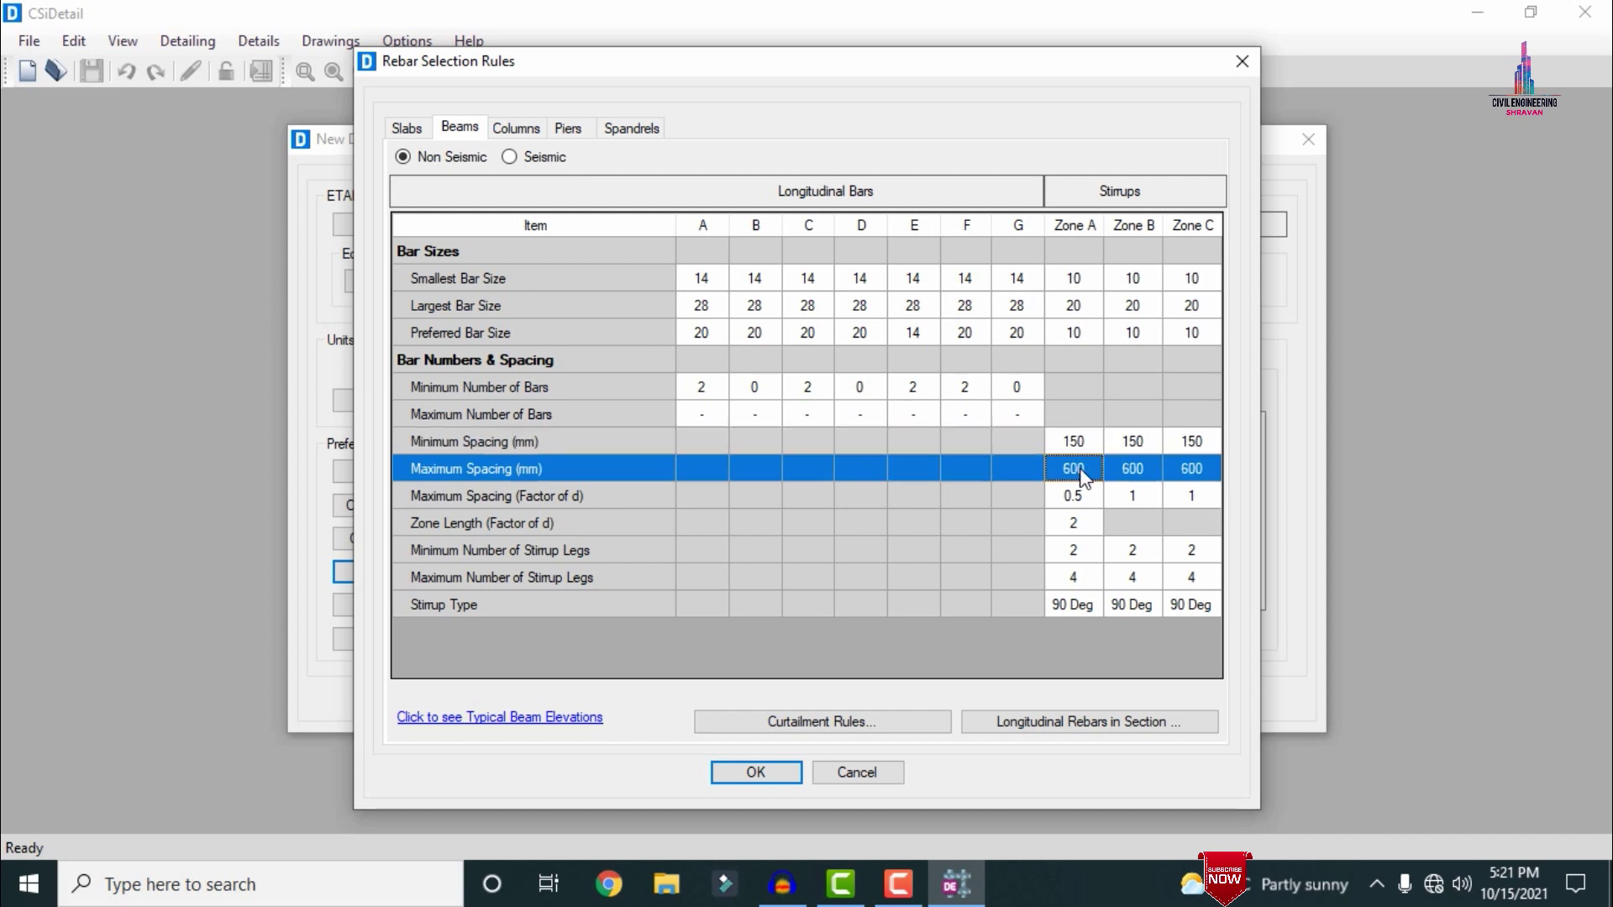
{"action": "type", "text": "300"}
{"action": "key", "text": "Tab"}
{"action": "type", "text": "300"}
{"action": "key", "text": "Tab"}
{"action": "type", "text": "300"}
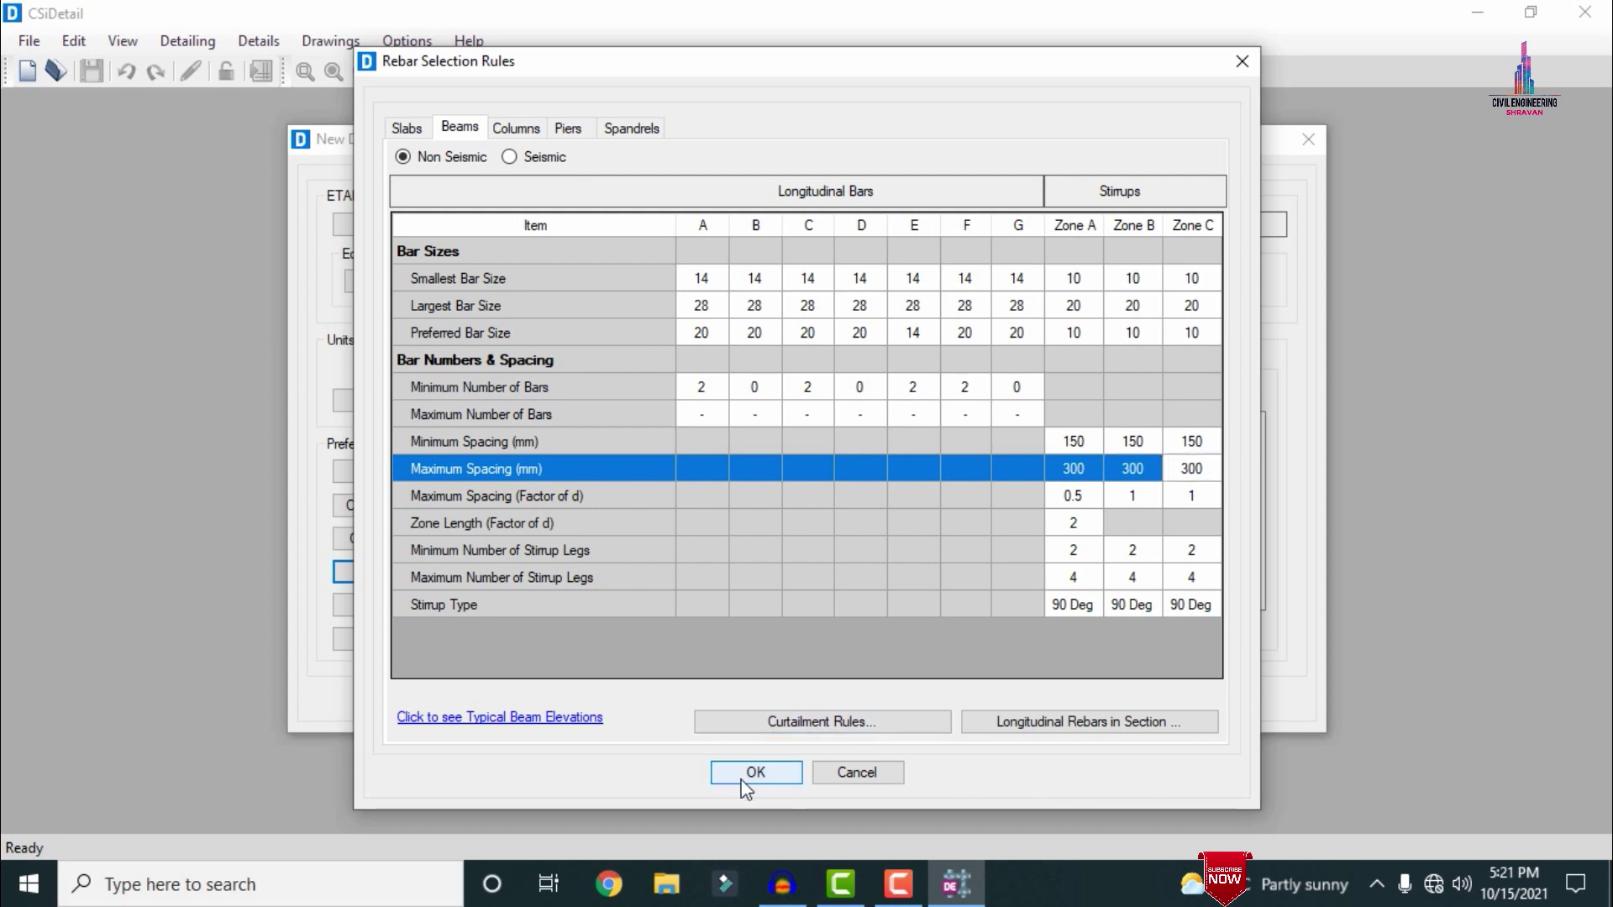
{"action": "left_click", "coordinate": [527, 132]}
- Give column ties 150 mm minimum and 300 mm maximum spacing, and accept the rebar rules
{"action": "left_click", "coordinate": [527, 132]}
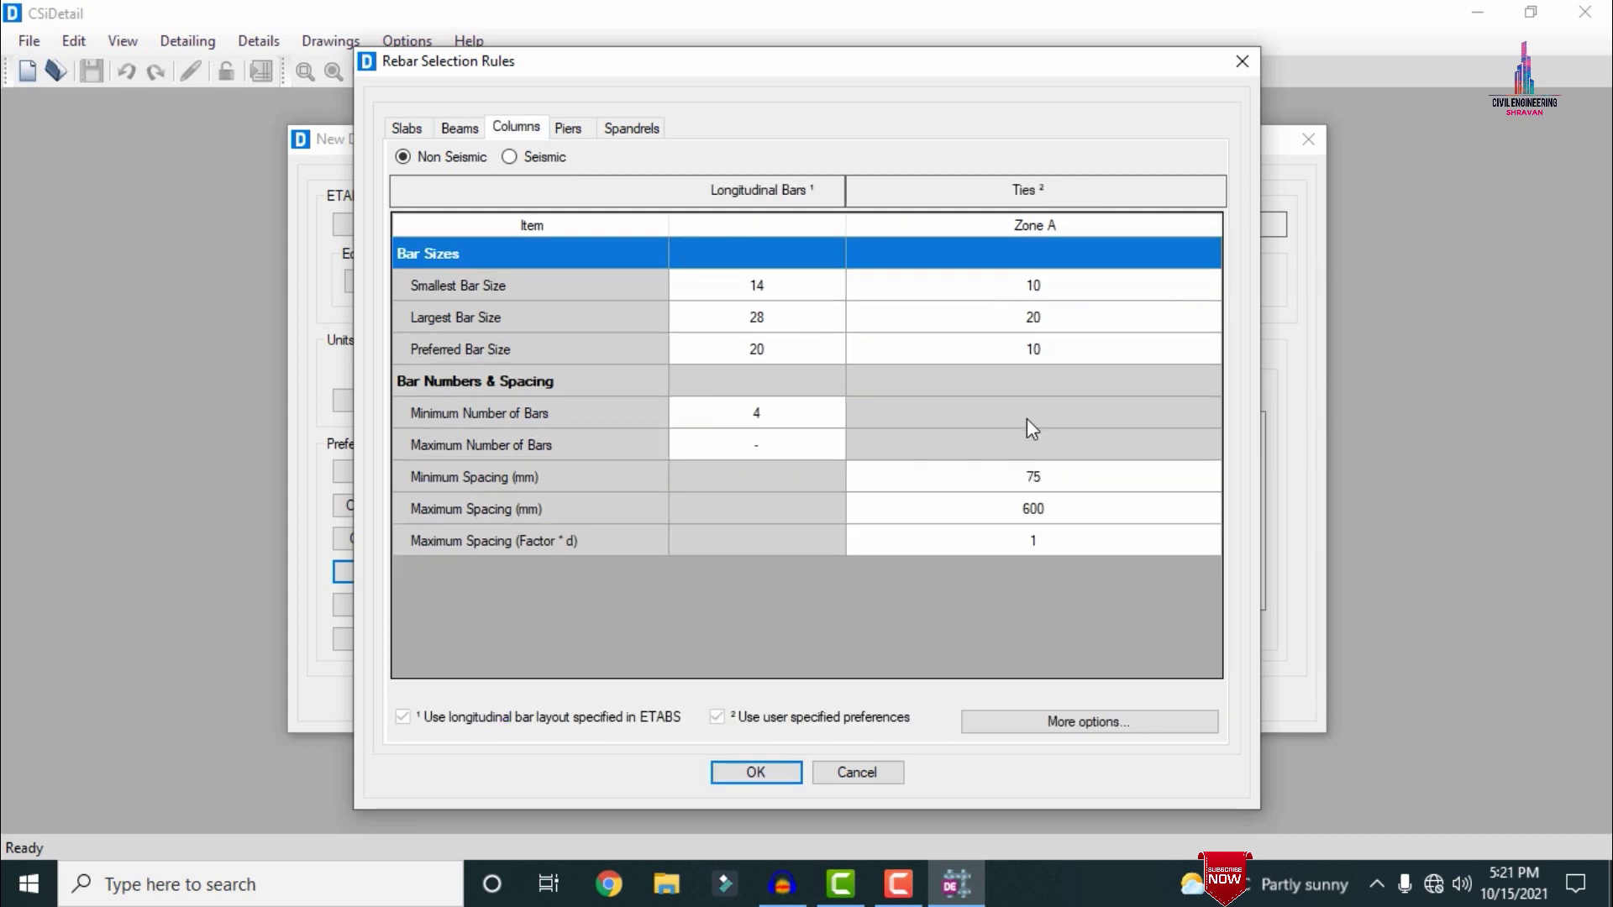
{"action": "left_click", "coordinate": [1045, 475]}
{"action": "type", "text": "150"}
{"action": "key", "text": "Return"}
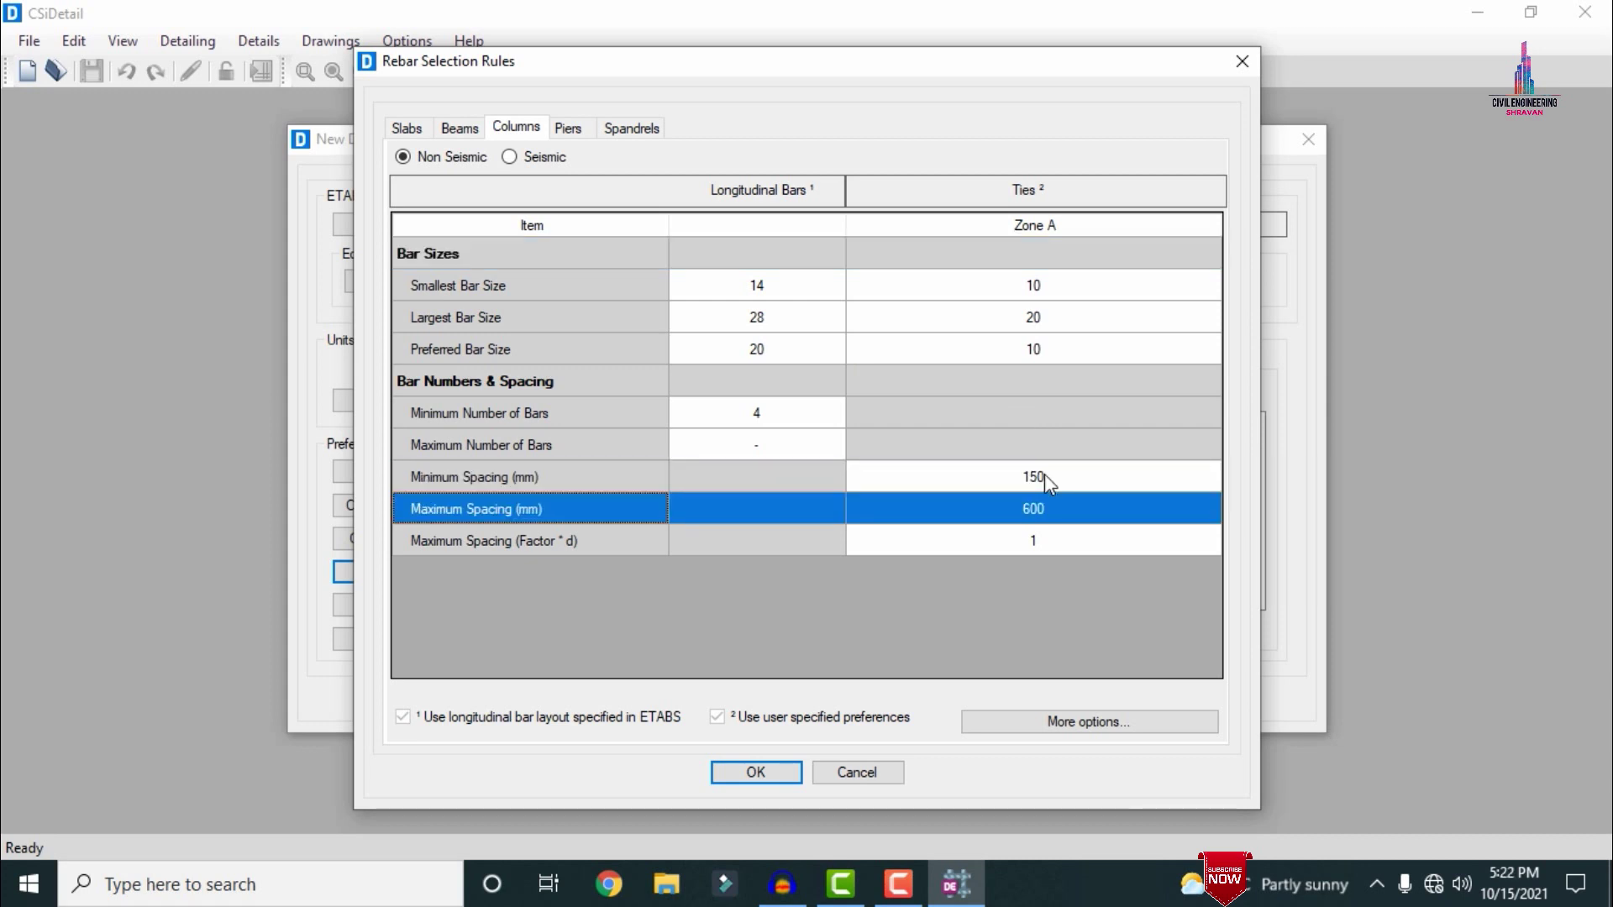
{"action": "left_click", "coordinate": [1057, 513]}
{"action": "type", "text": "3"}
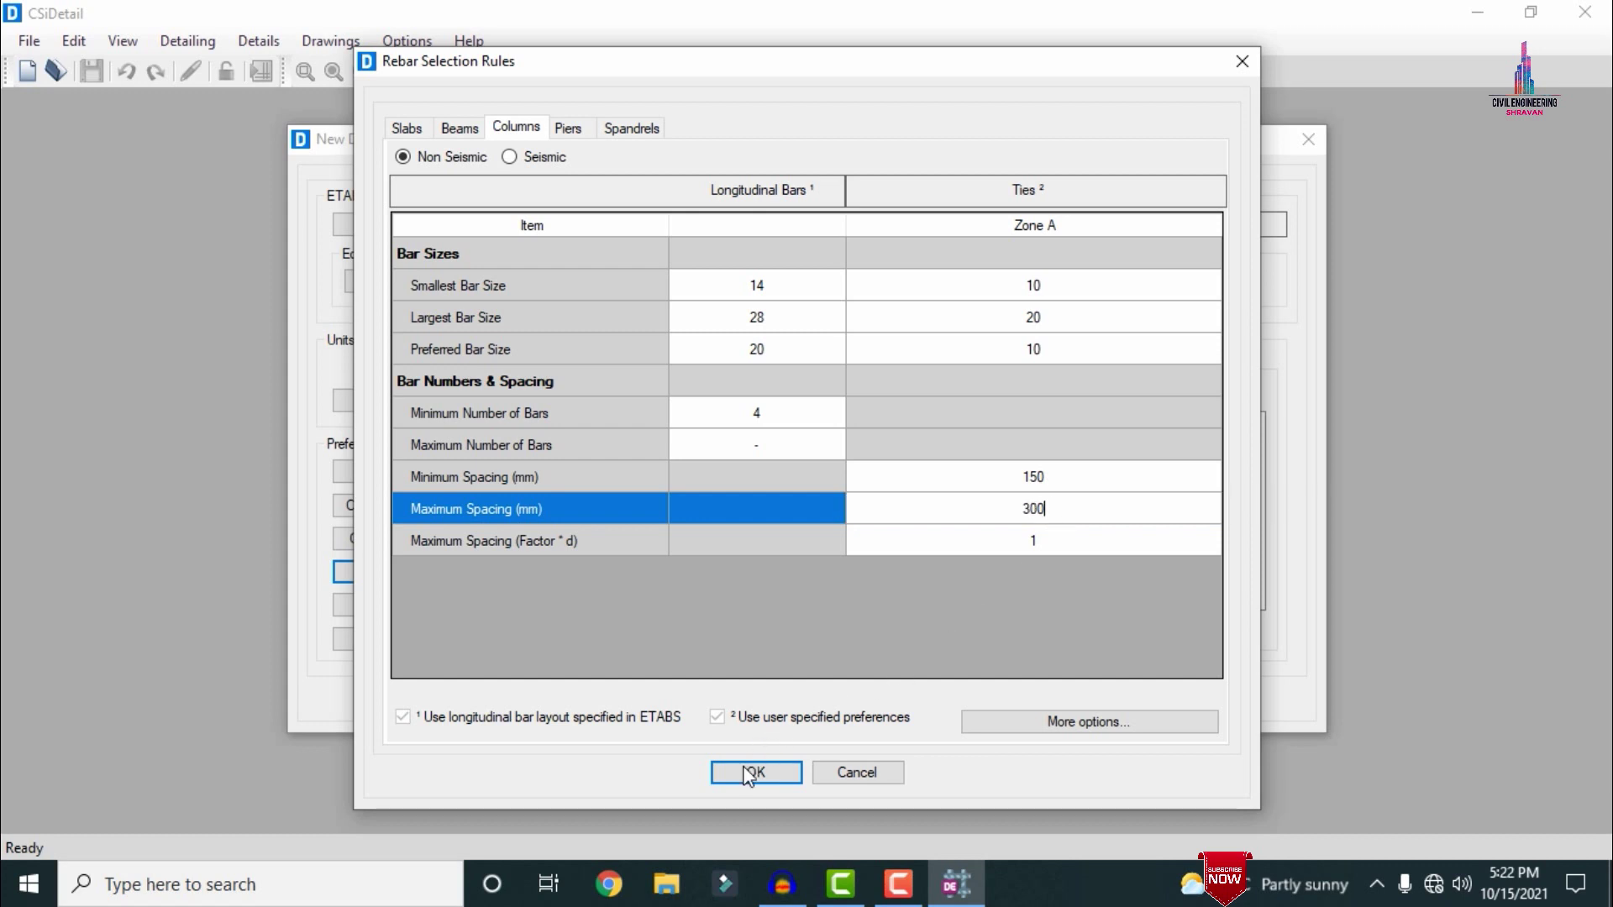
{"action": "left_click", "coordinate": [756, 772]}
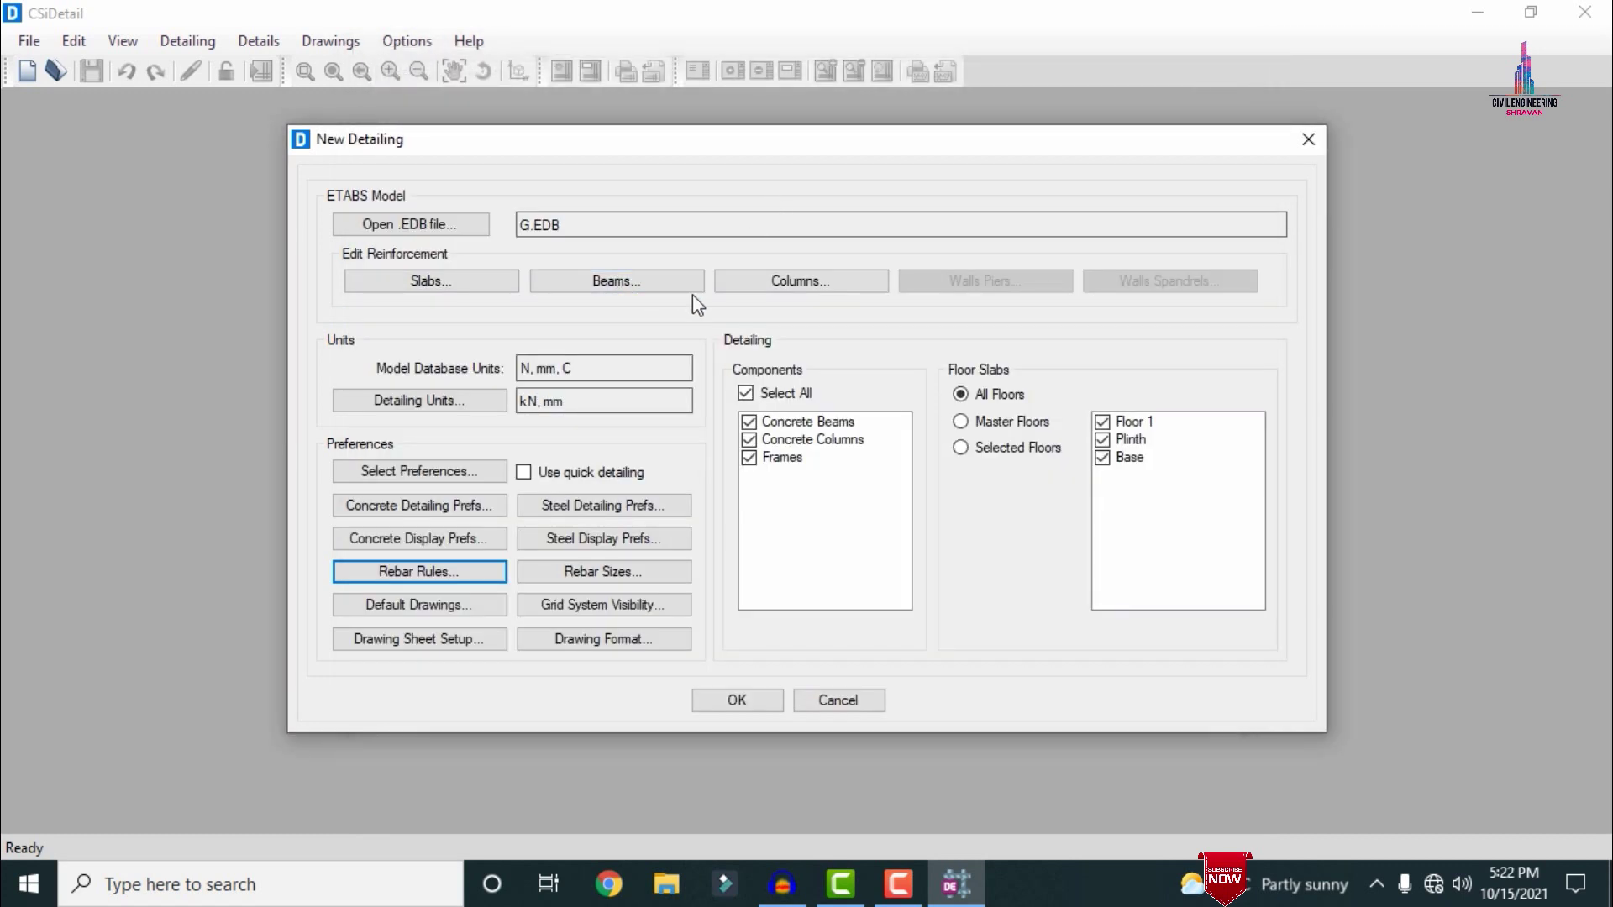
- Generate the detailing drawings and expand the Floor 1 rebar strip views
{"action": "left_click", "coordinate": [737, 700]}
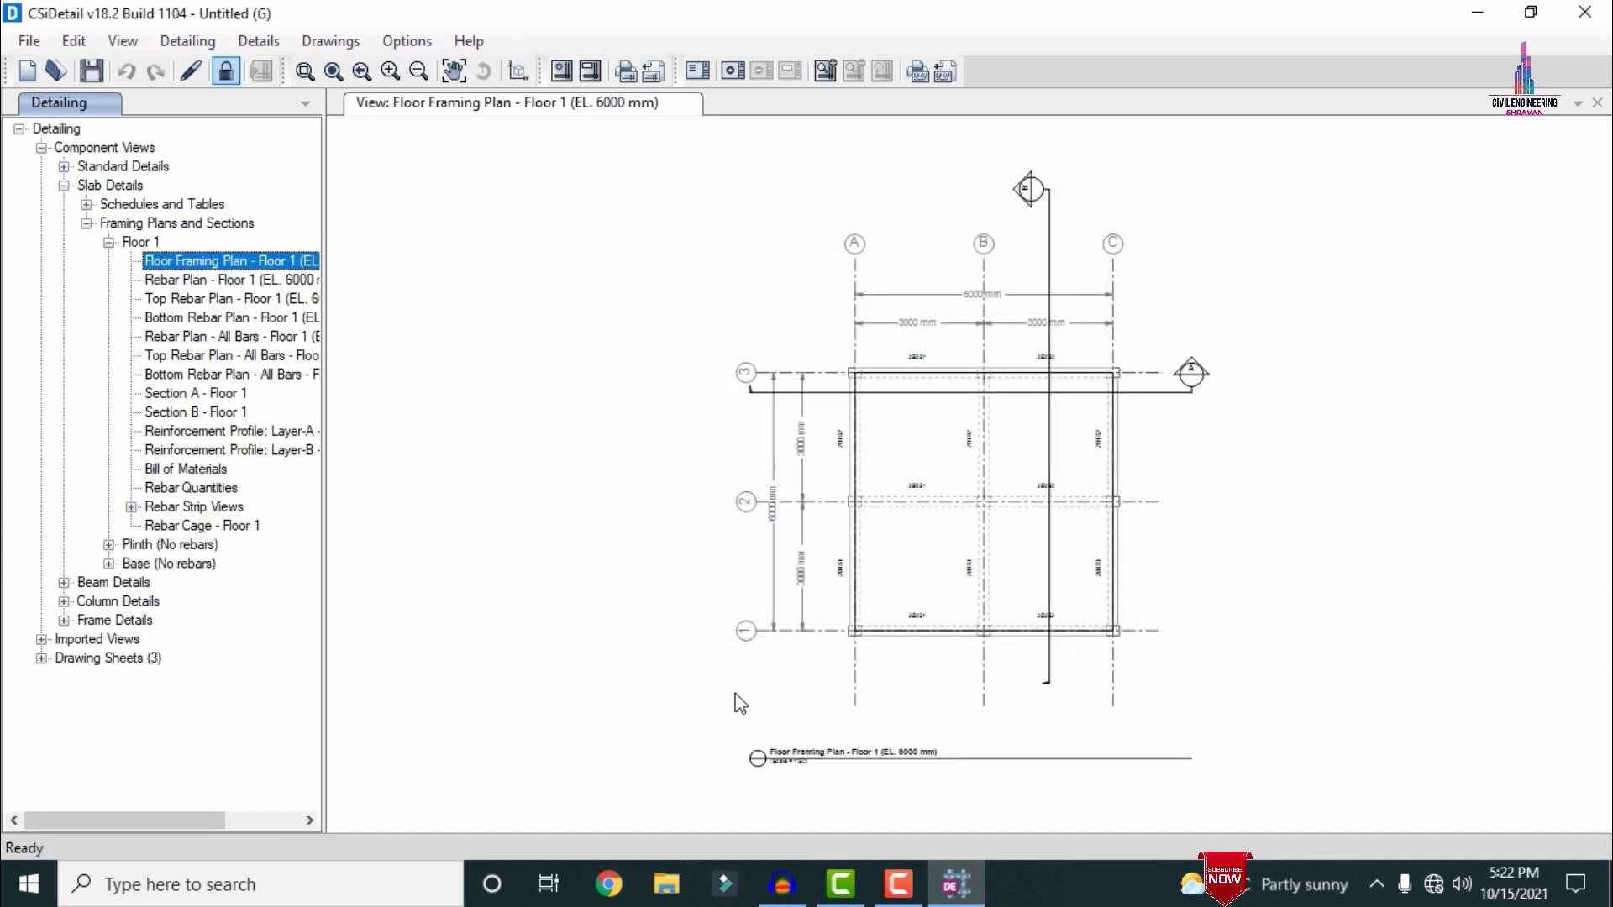
{"action": "left_click", "coordinate": [131, 507]}
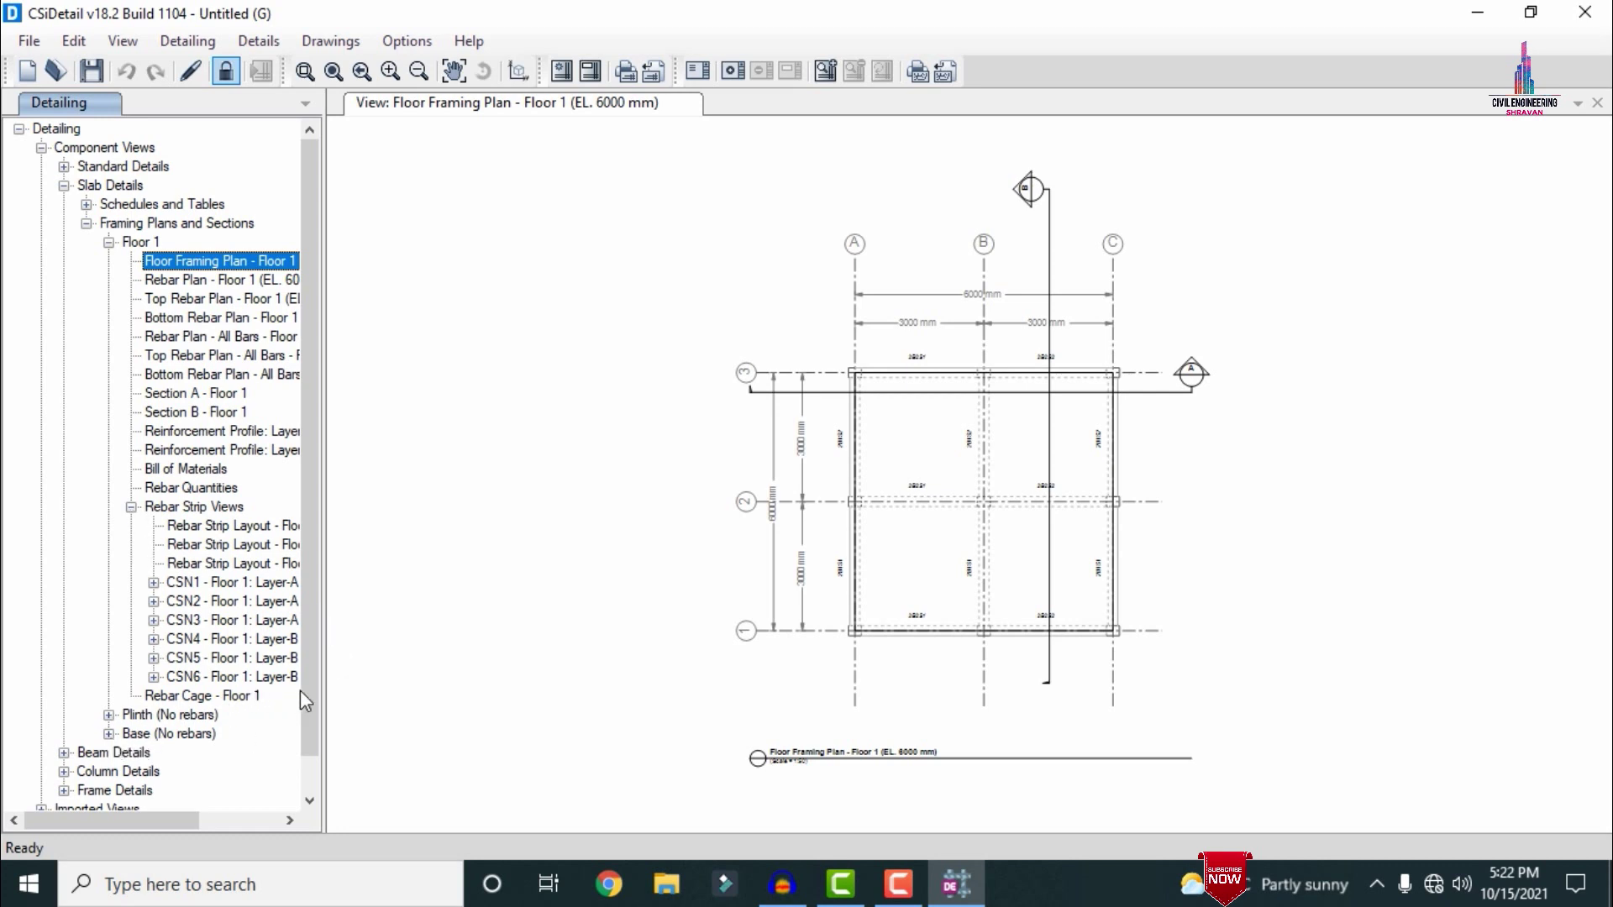
{"action": "scroll", "coordinate": [312, 700], "scroll_direction": "down", "scroll_amount": 1}
- Open beam 2B2's Rebar Cage from Concrete Beams > Elevations and Sections > Floor 1 and rotate it
{"action": "left_click", "coordinate": [64, 714]}
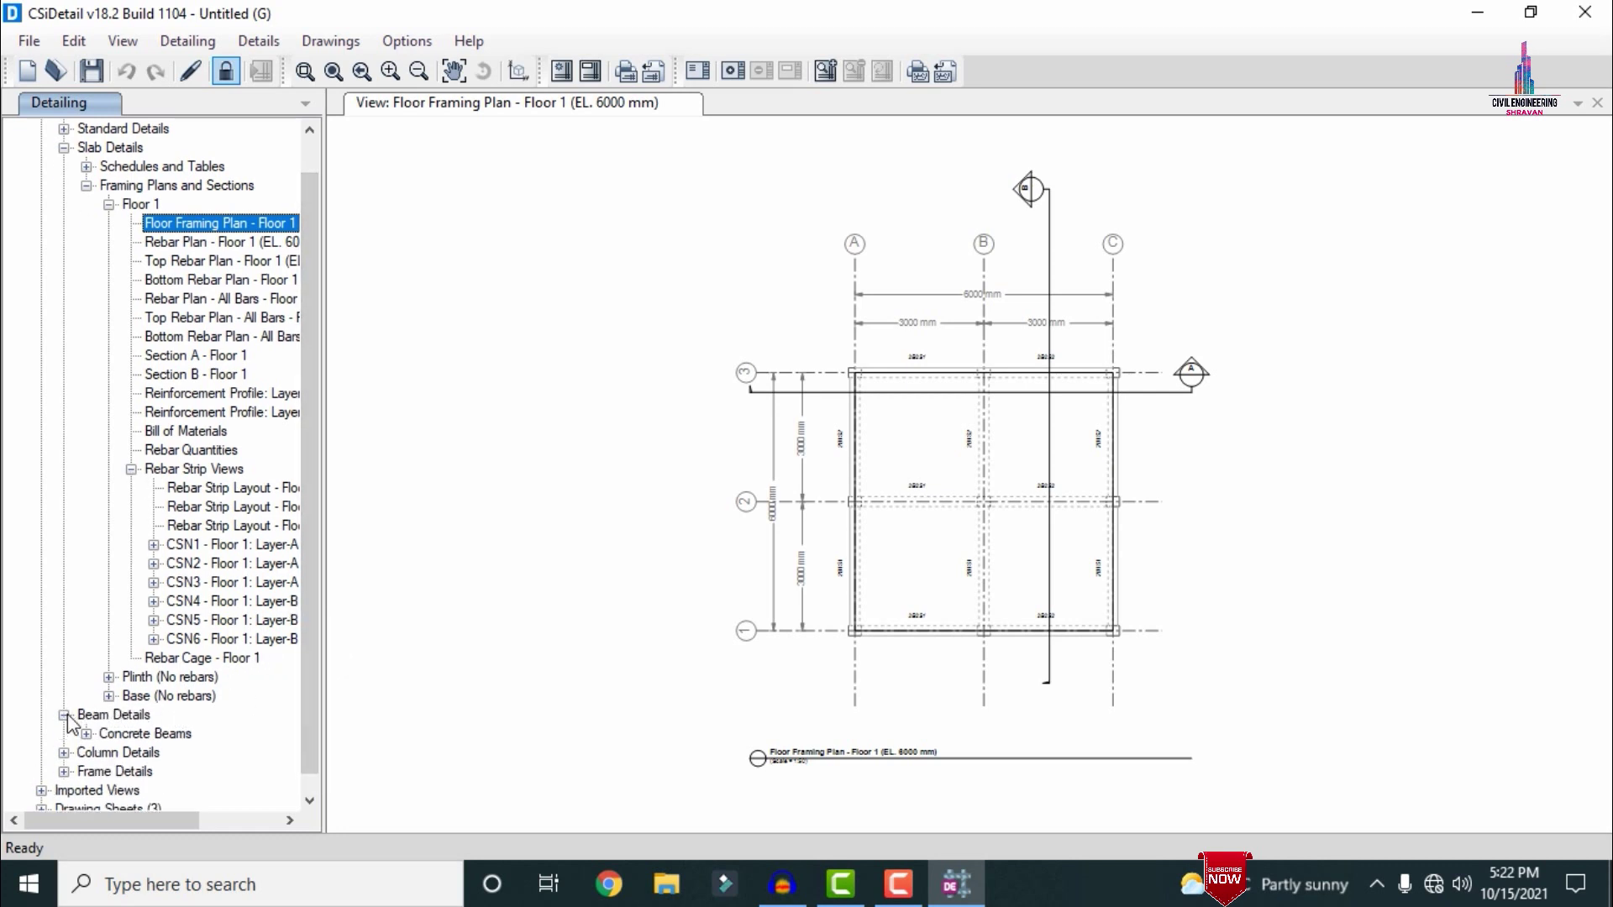
{"action": "left_click", "coordinate": [86, 733]}
{"action": "left_click", "coordinate": [109, 791]}
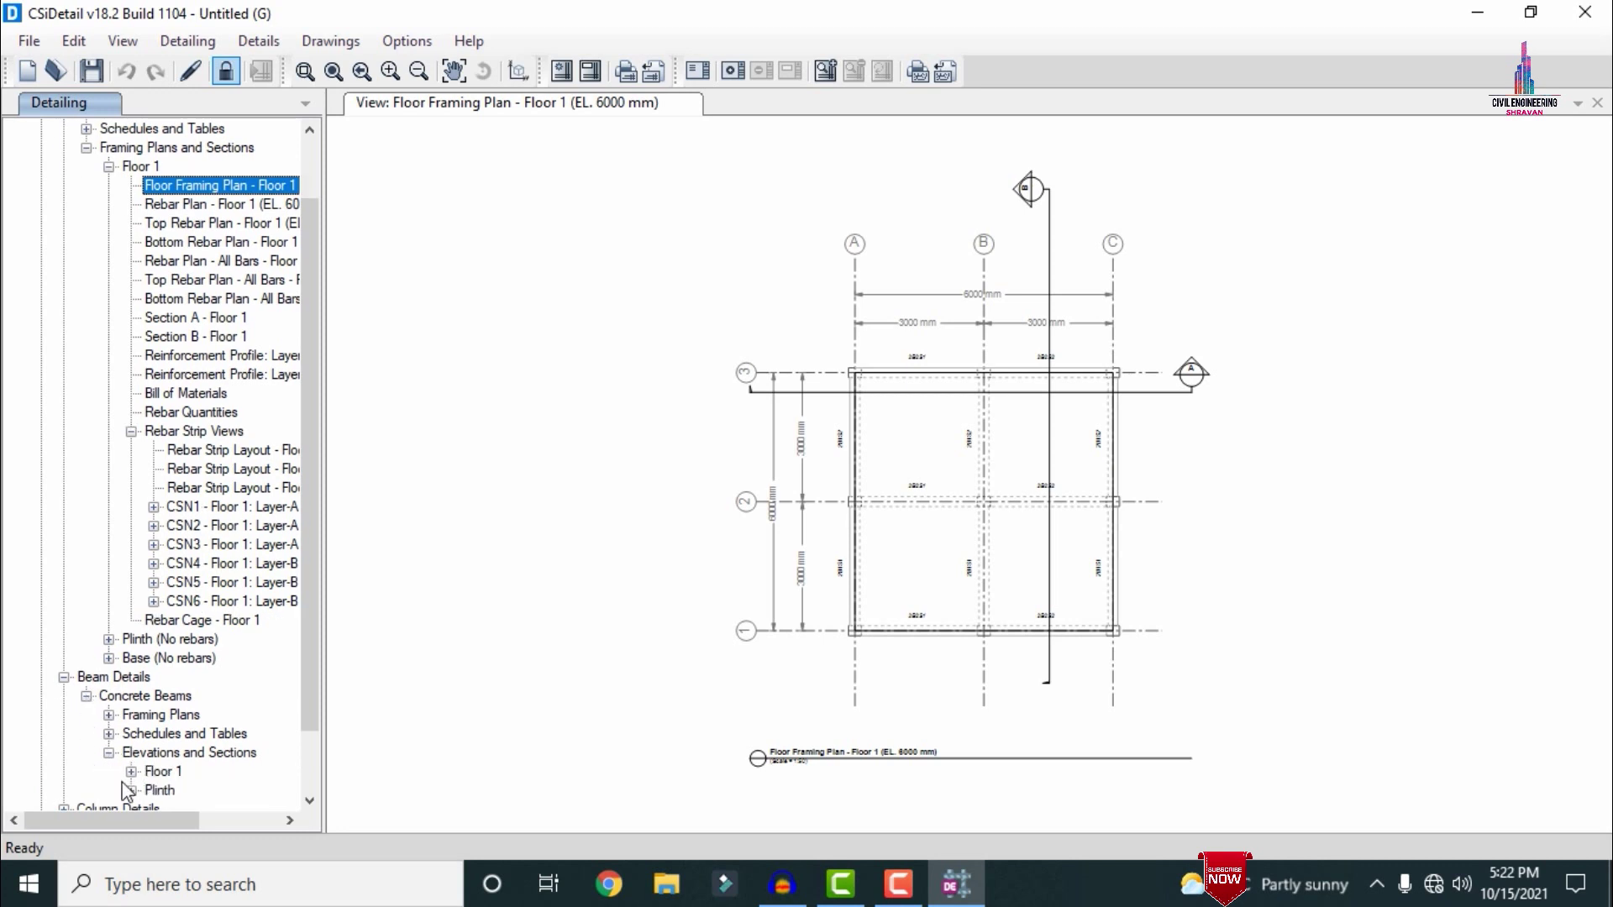
{"action": "left_click", "coordinate": [132, 771]}
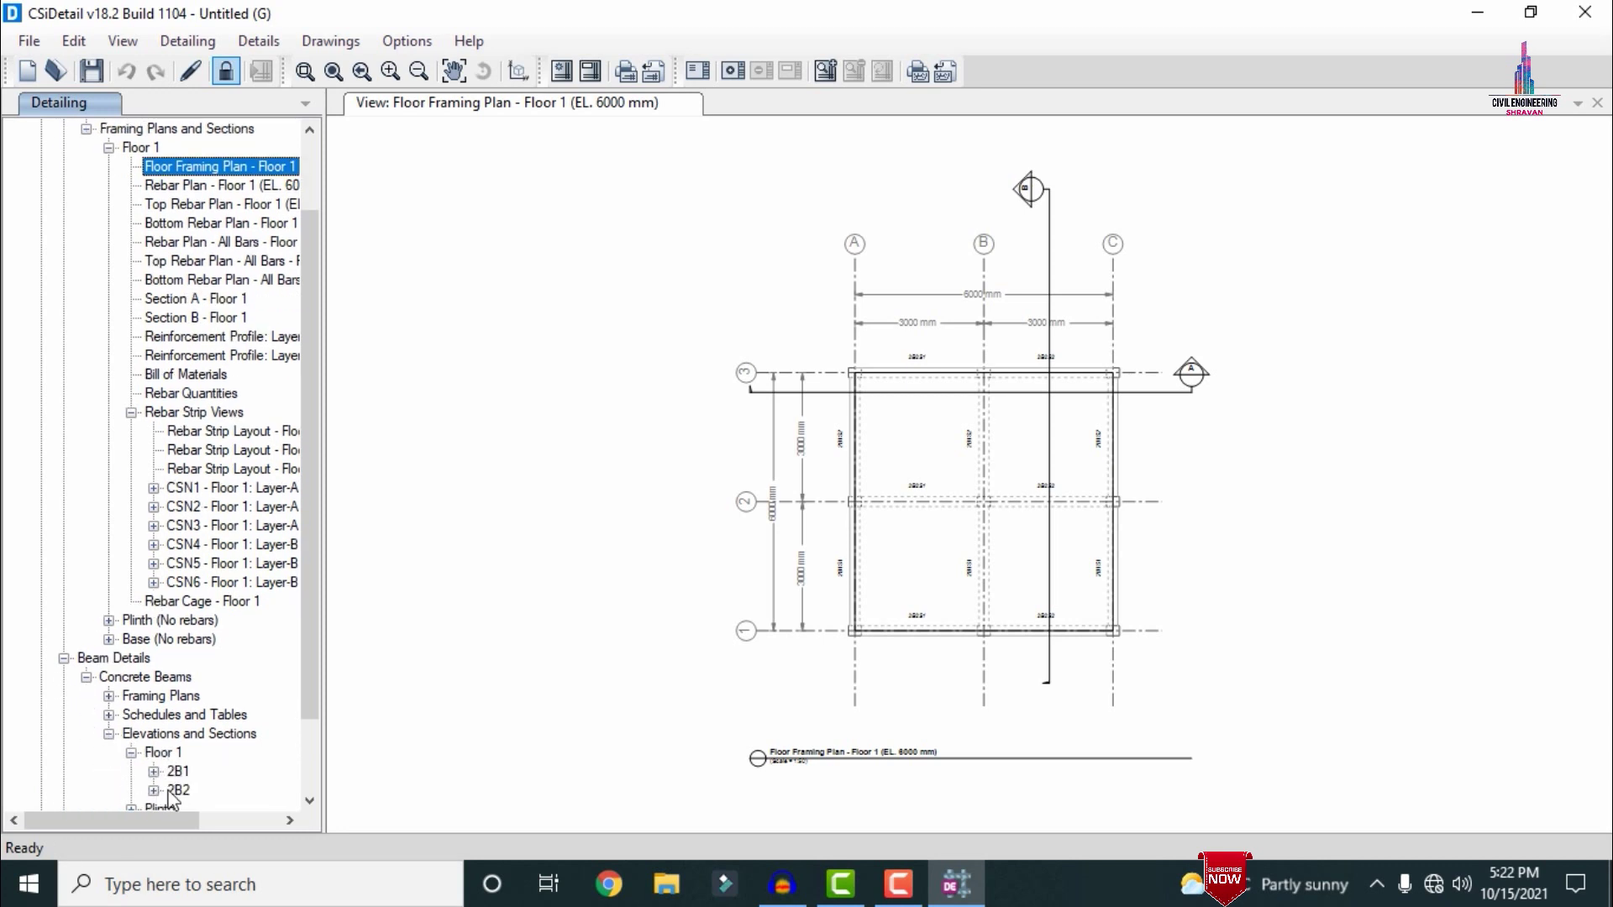
{"action": "left_click", "coordinate": [155, 791]}
{"action": "double_click", "coordinate": [226, 790]}
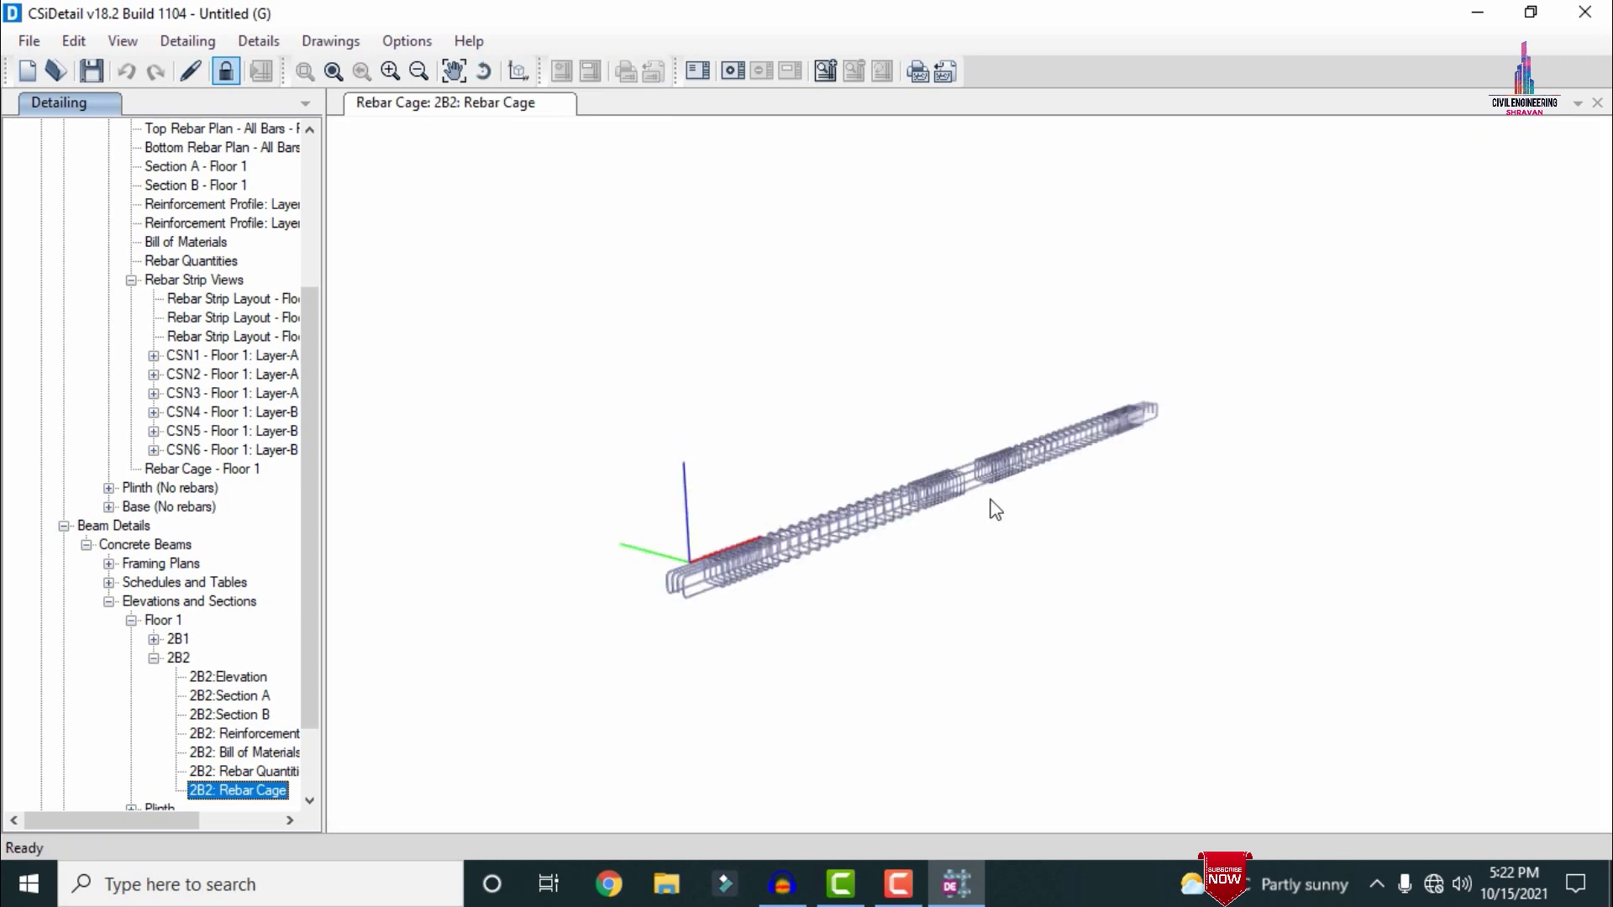
{"action": "middle_click_drag", "start_coordinate": [994, 507], "coordinate": [1161, 643], "text": "shift"}
{"action": "left_click_drag", "start_coordinate": [305, 375], "coordinate": [320, 220]}
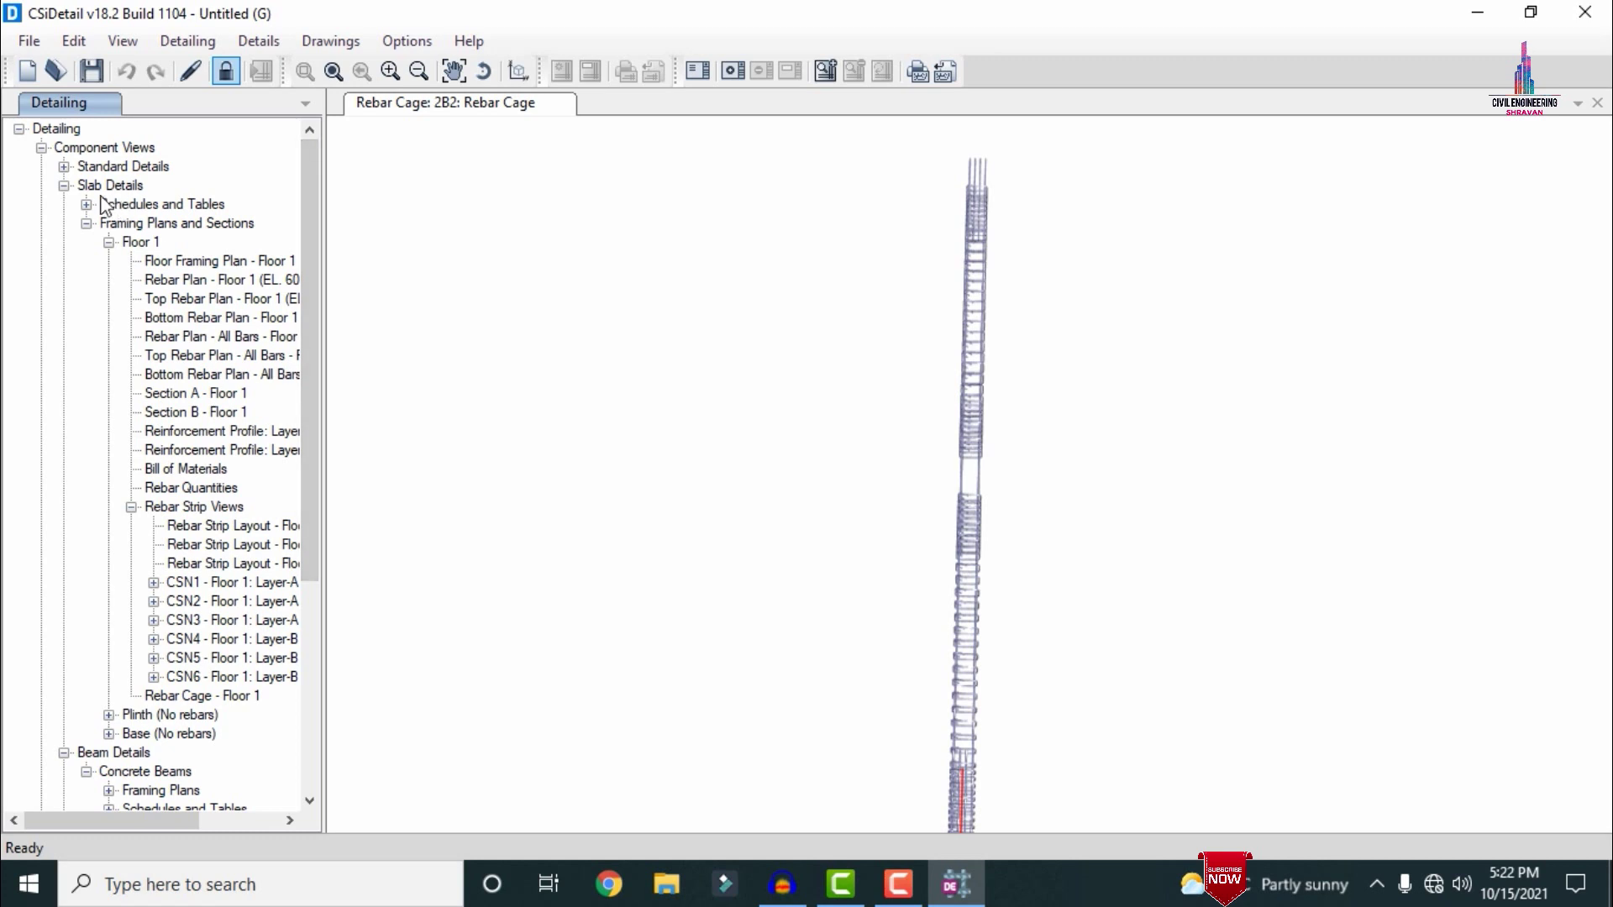
- View the Floor 1 Rebar Plan, Top Rebar Plan and Rebar Plan - All Bars
{"action": "left_click", "coordinate": [228, 284]}
{"action": "left_click", "coordinate": [244, 299]}
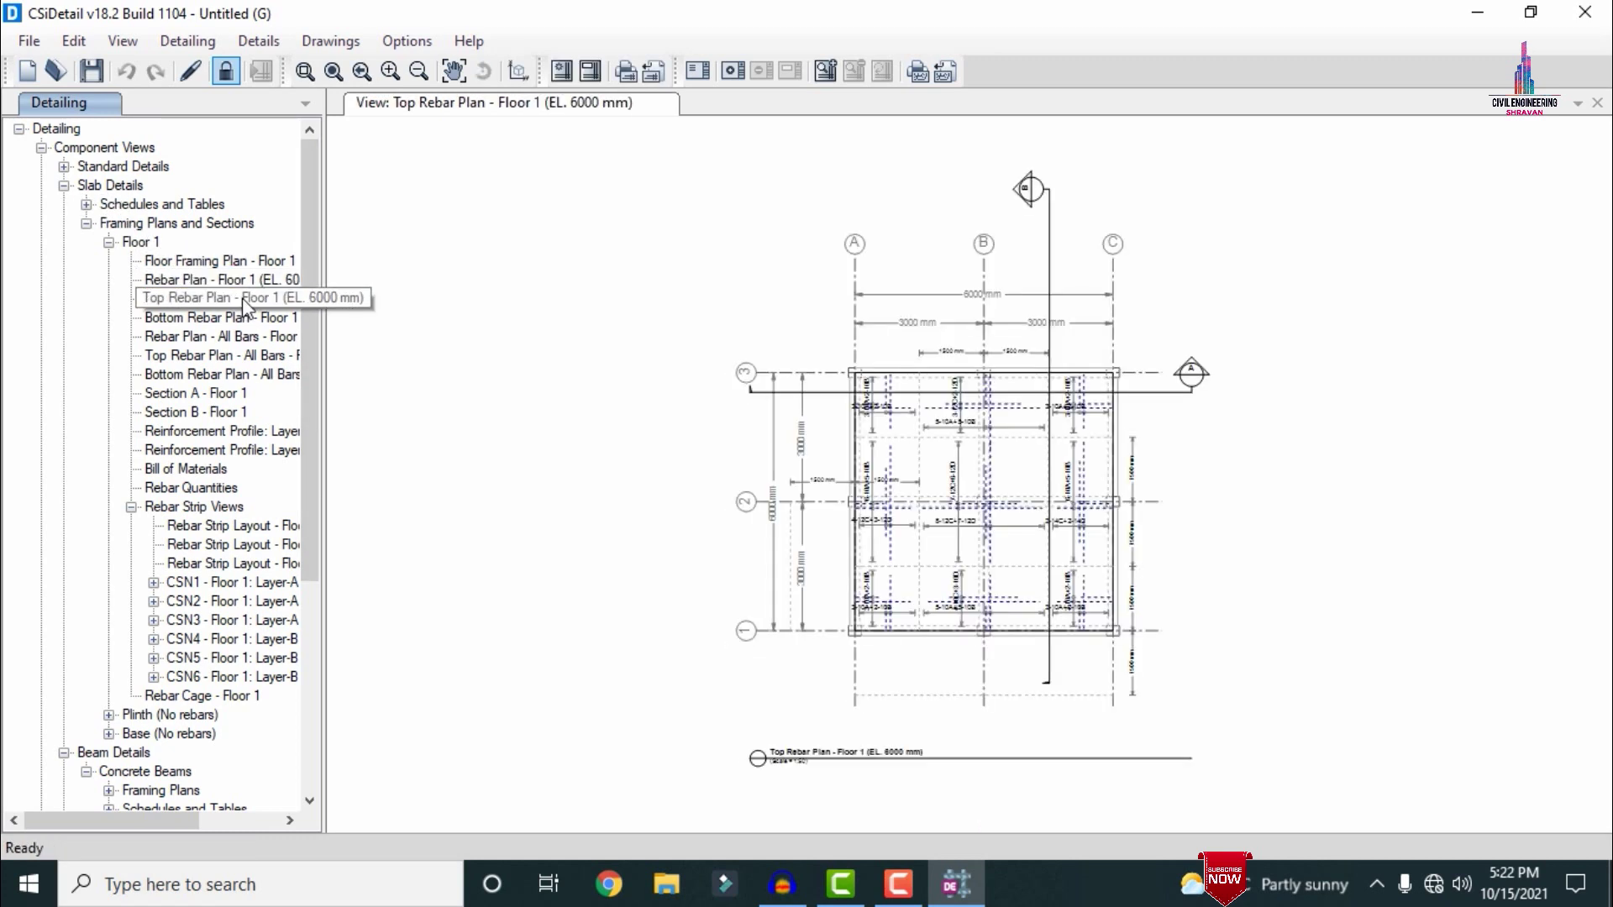
{"action": "left_click", "coordinate": [252, 338]}
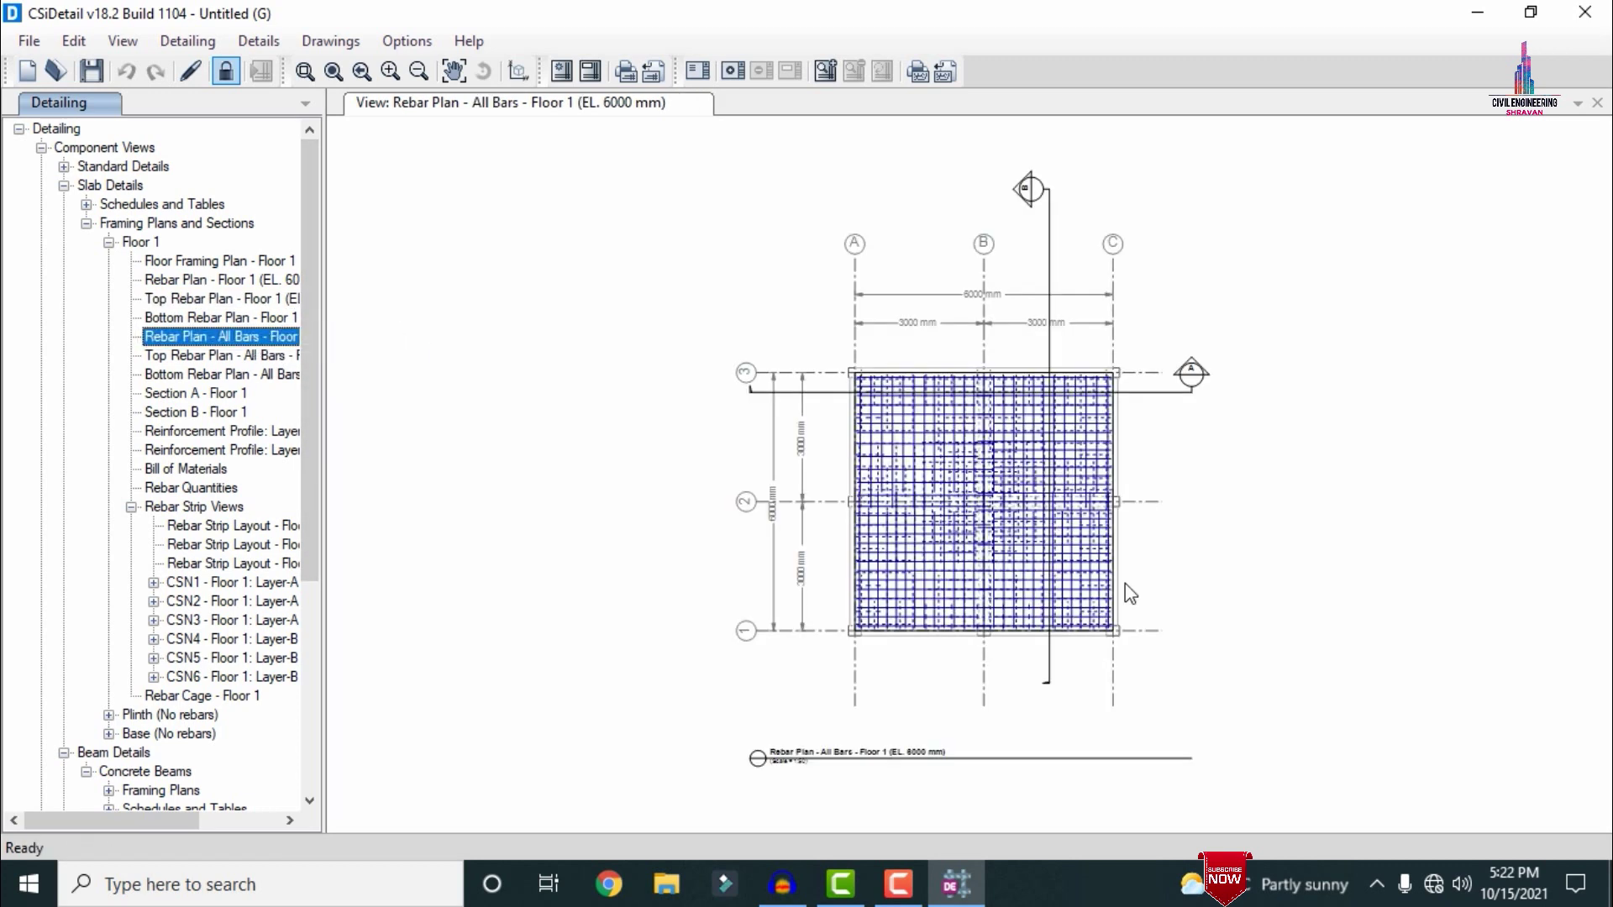
- Open Rebar Cage - Floor 1, orbit it to an isometric view, and show it in CSiDetail Viewer
{"action": "scroll", "coordinate": [1161, 518], "scroll_direction": "up", "scroll_amount": 1}
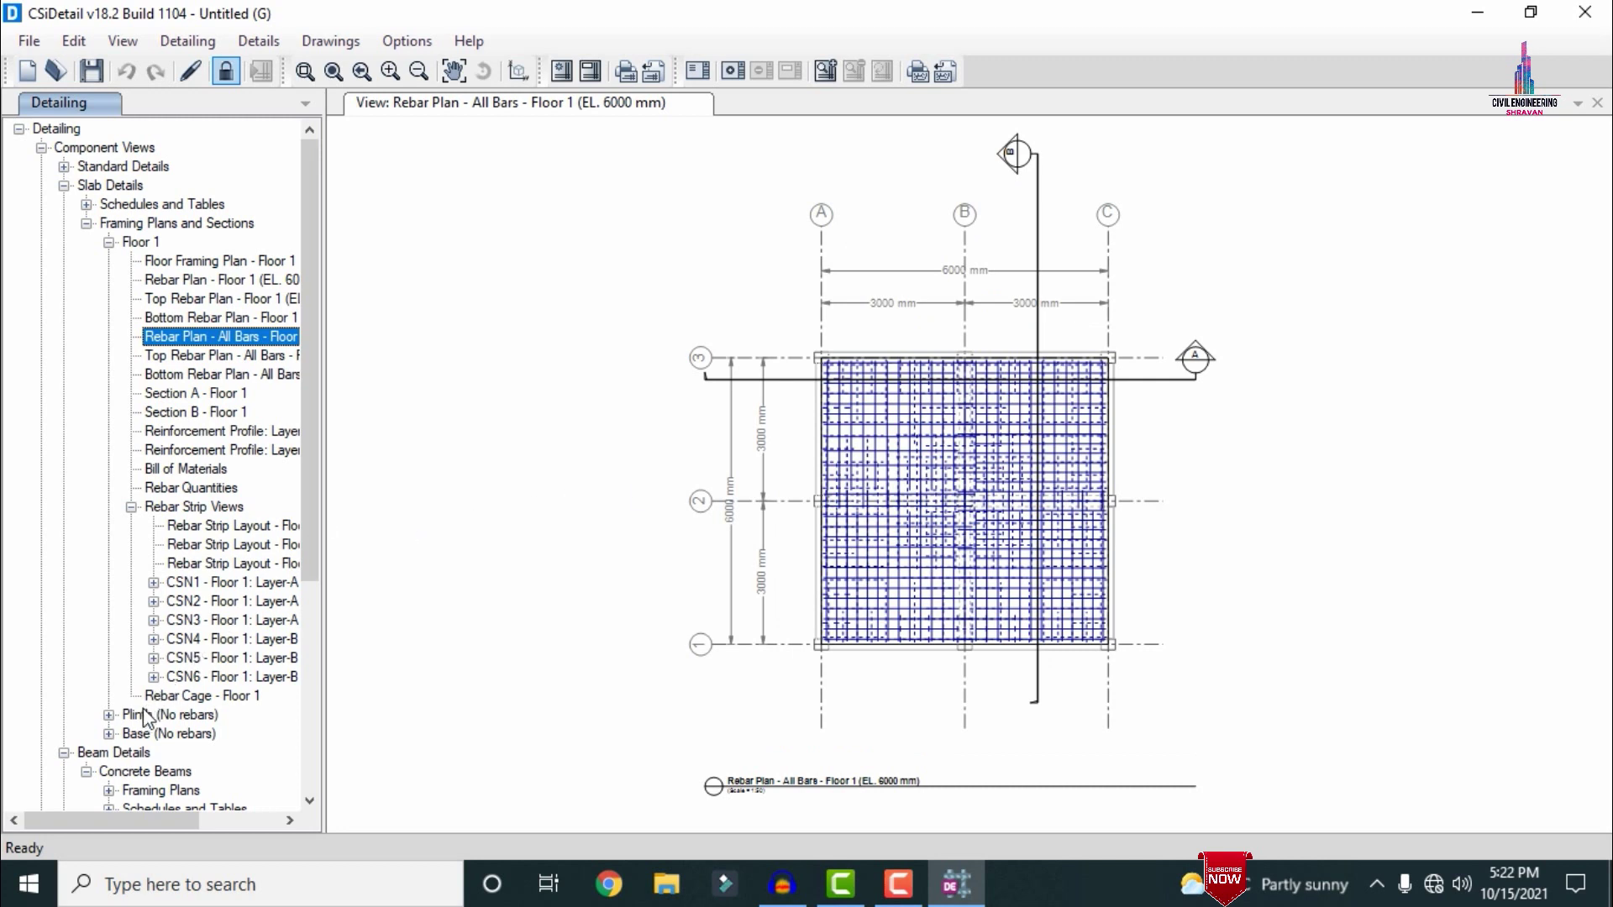
{"action": "double_click", "coordinate": [168, 696]}
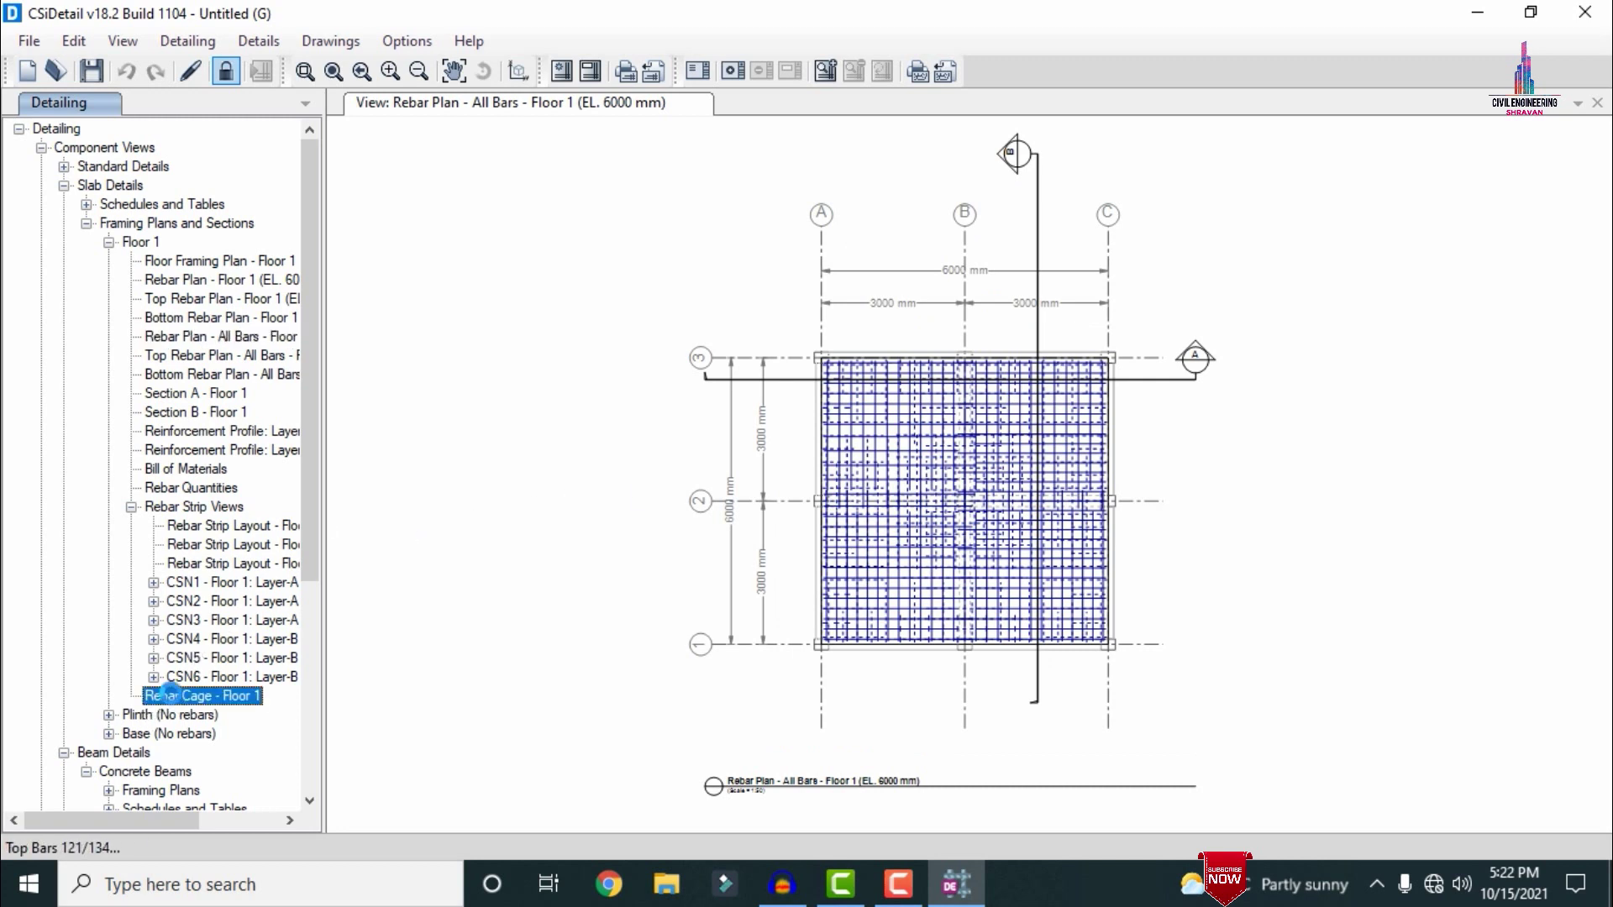
{"action": "middle_click_drag", "start_coordinate": [1096, 599], "coordinate": [376, 222]}
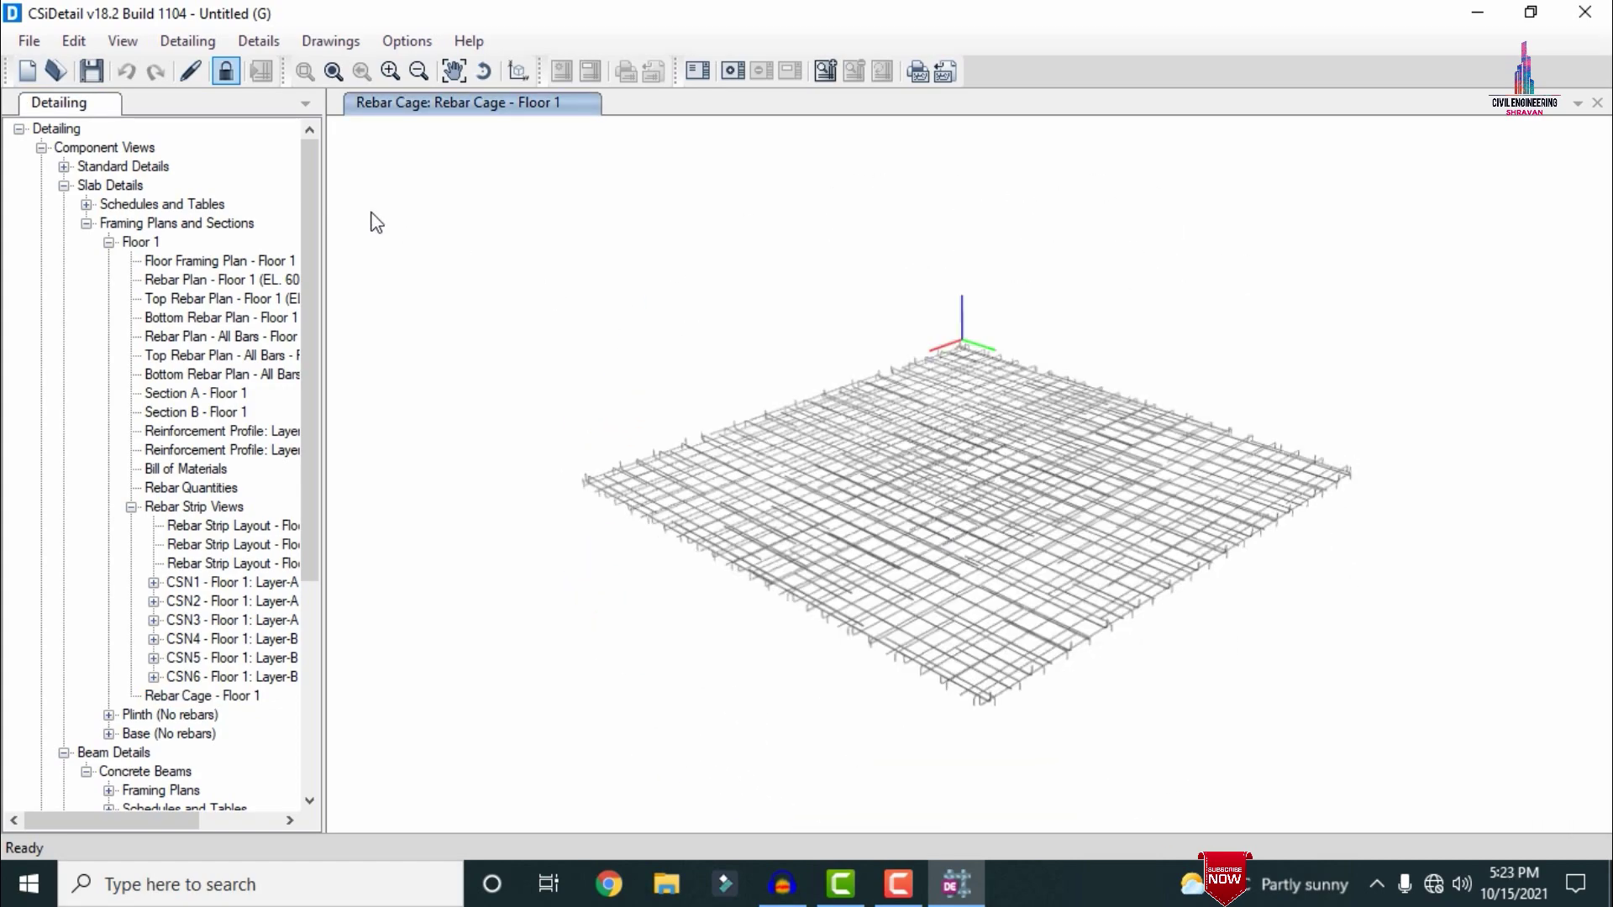
{"action": "left_click", "coordinate": [518, 72]}
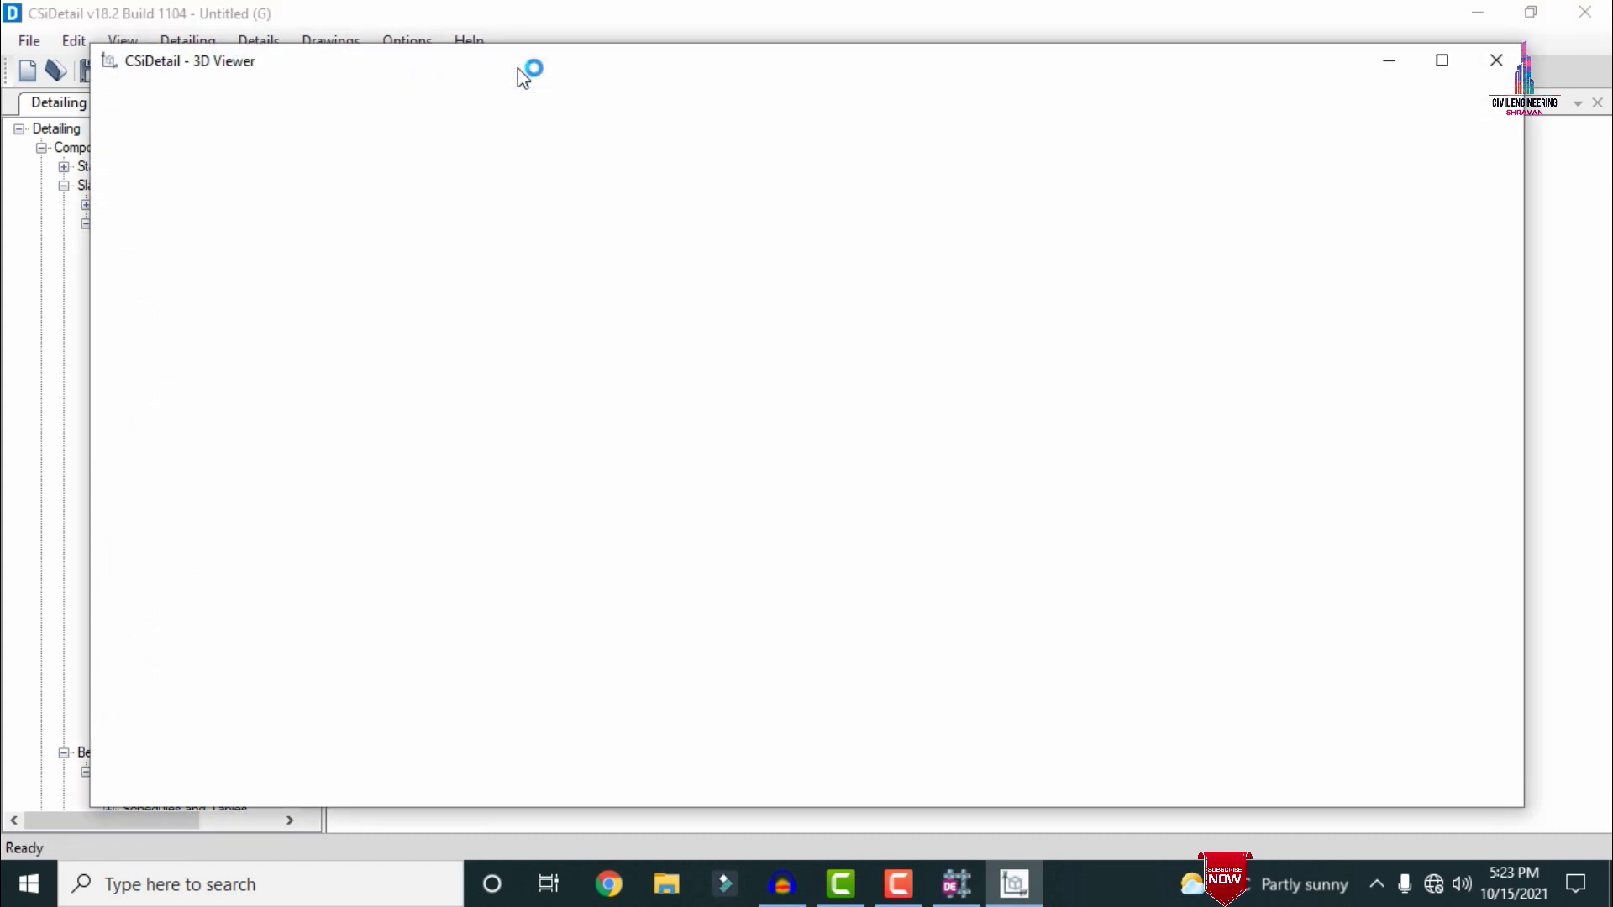
- Maximize the 3D Viewer window and orbit the concrete frame to an elevated isometric view
{"action": "left_click", "coordinate": [1448, 63]}
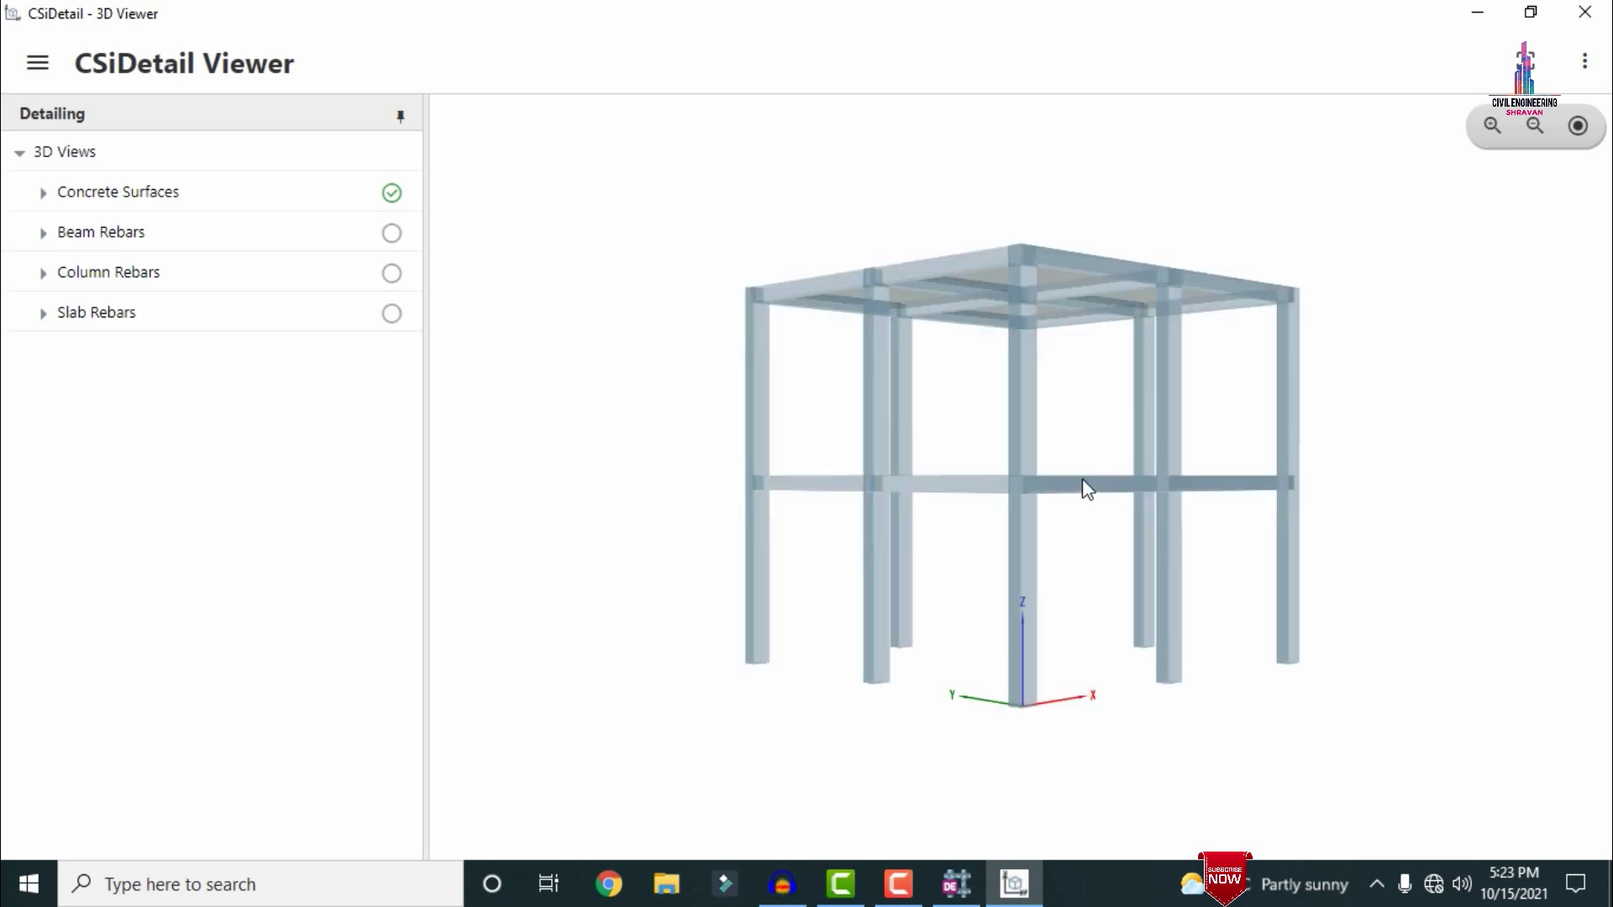
{"action": "left_click_drag", "start_coordinate": [1141, 316], "coordinate": [992, 353]}
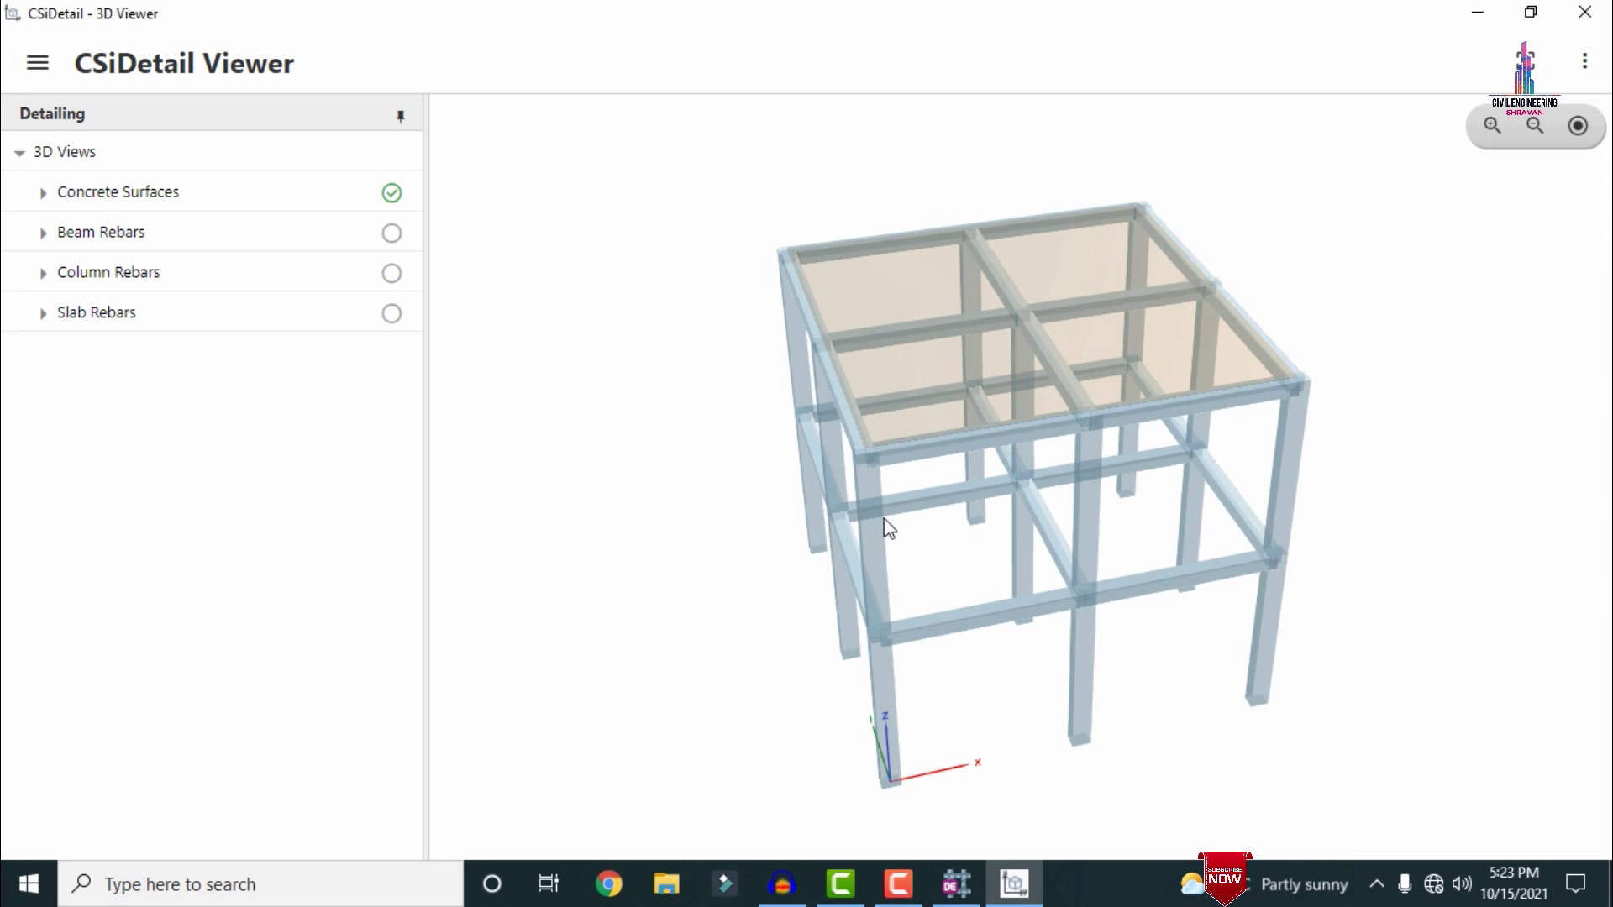
{"action": "left_click_drag", "start_coordinate": [905, 562], "coordinate": [1087, 540]}
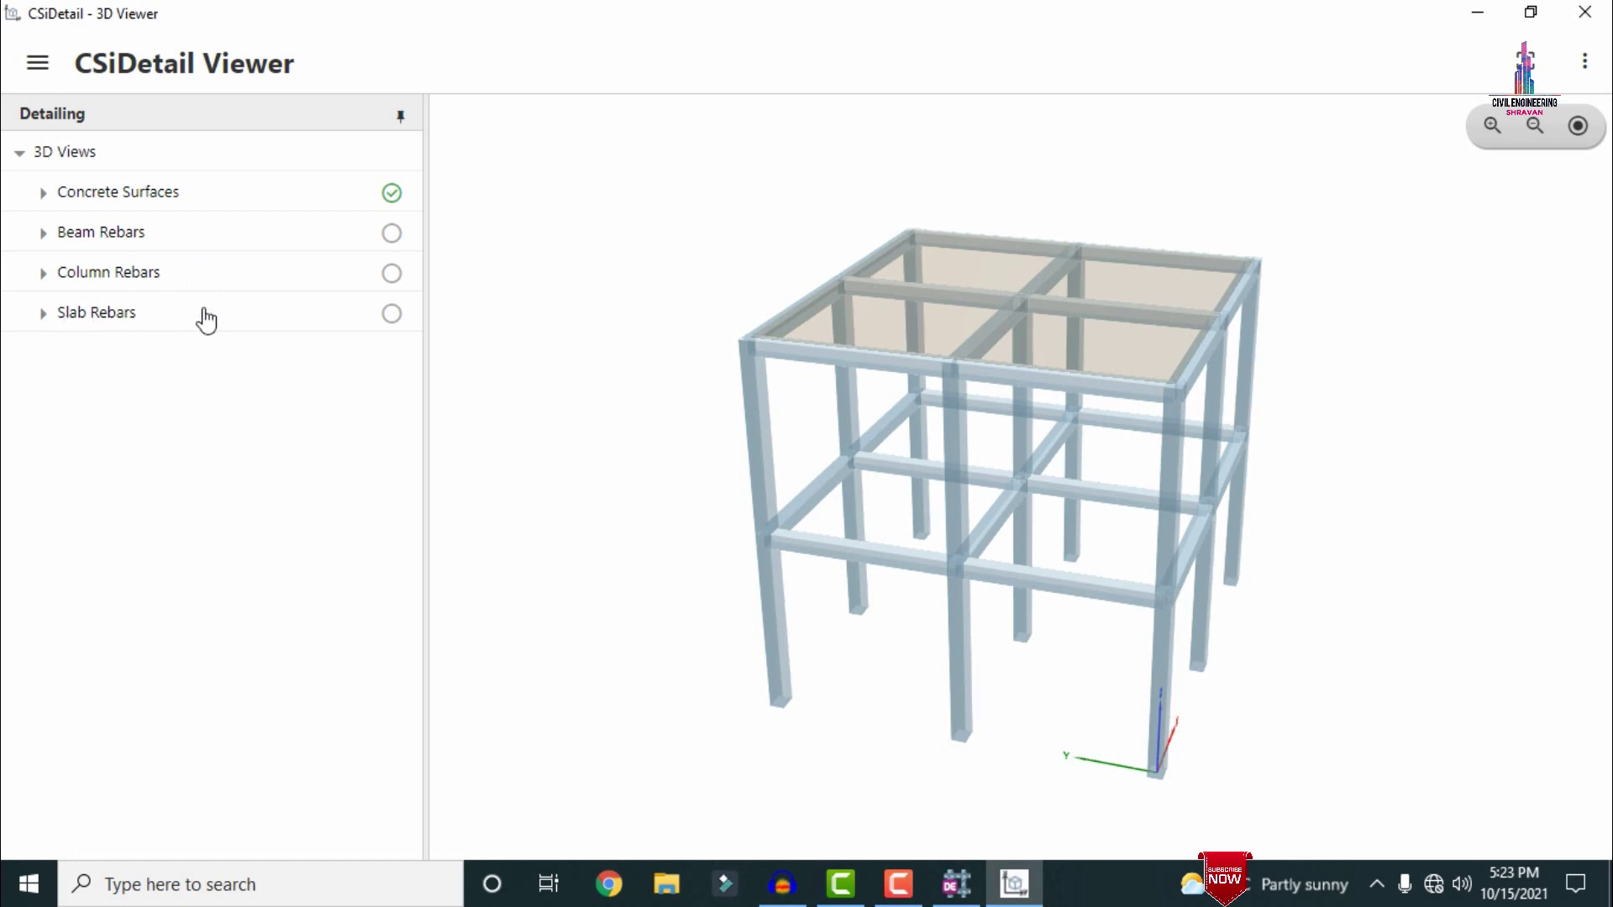
- Turn on Beam Rebars, Column Rebars and Slab Rebars in the 3D Views list
{"action": "left_click", "coordinate": [392, 235]}
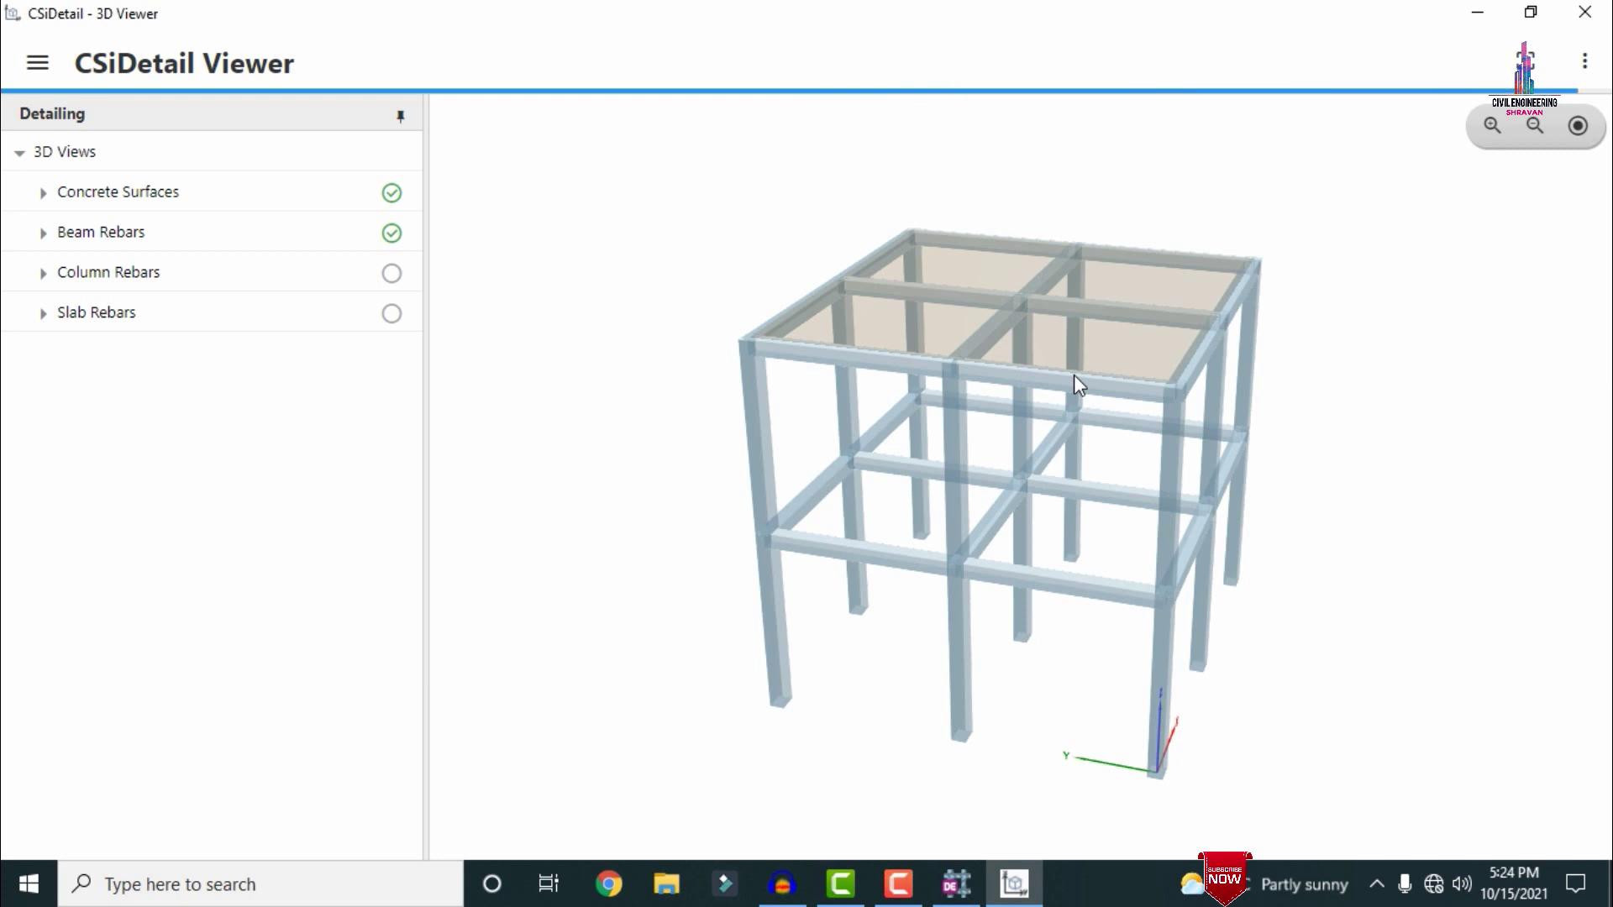
{"action": "scroll", "coordinate": [1096, 358], "scroll_direction": "up", "scroll_amount": 1}
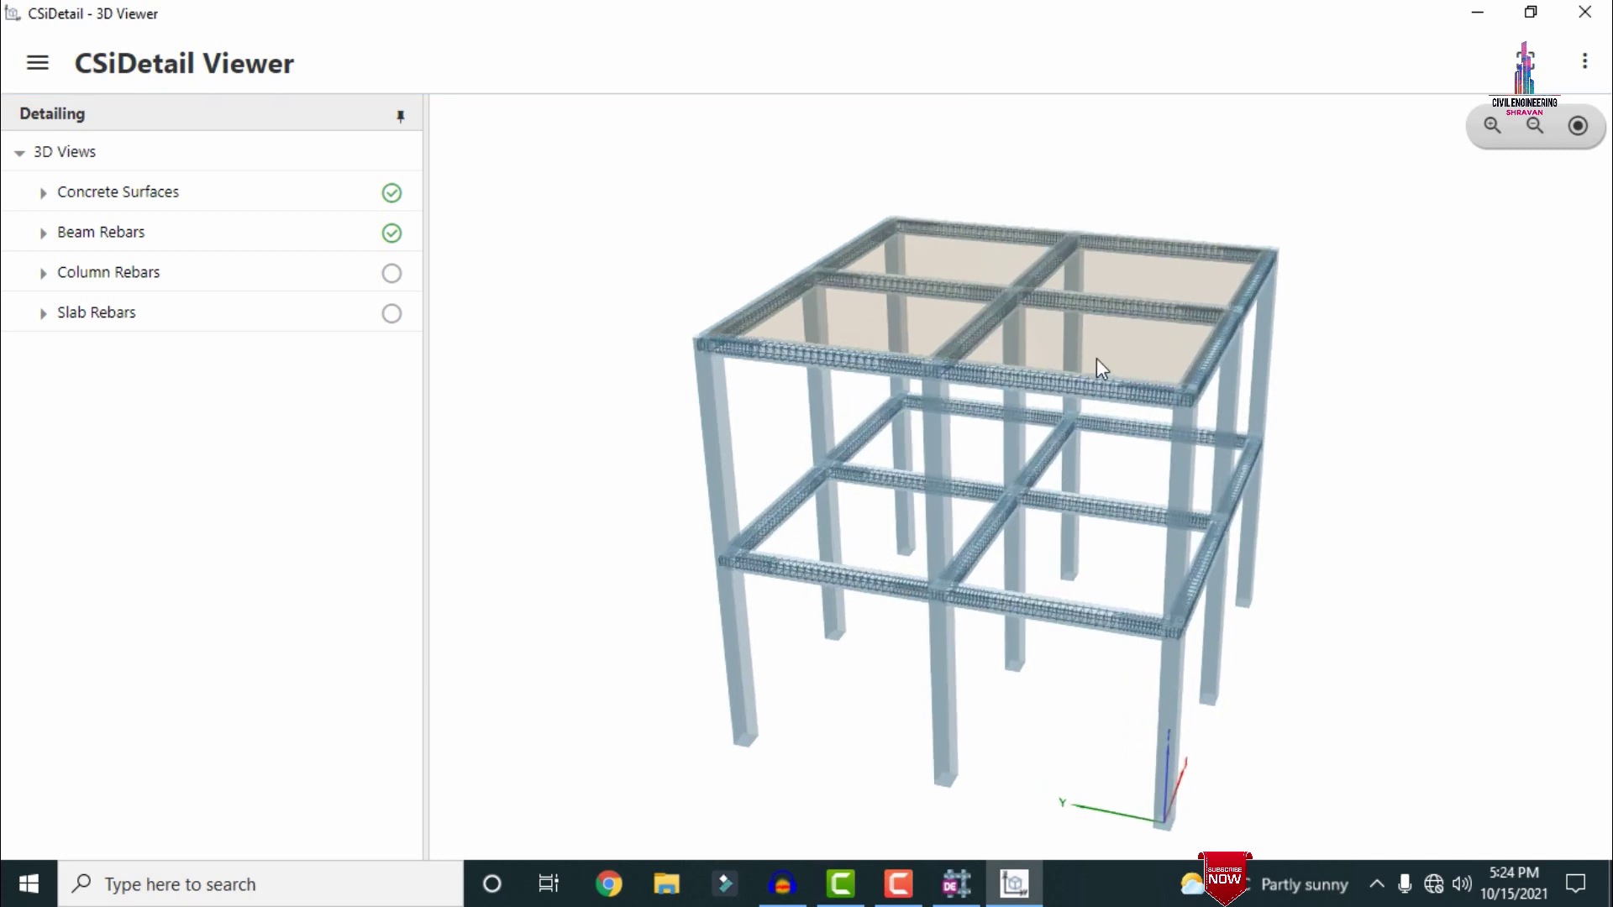
{"action": "scroll", "coordinate": [1097, 358], "scroll_direction": "up", "scroll_amount": 5}
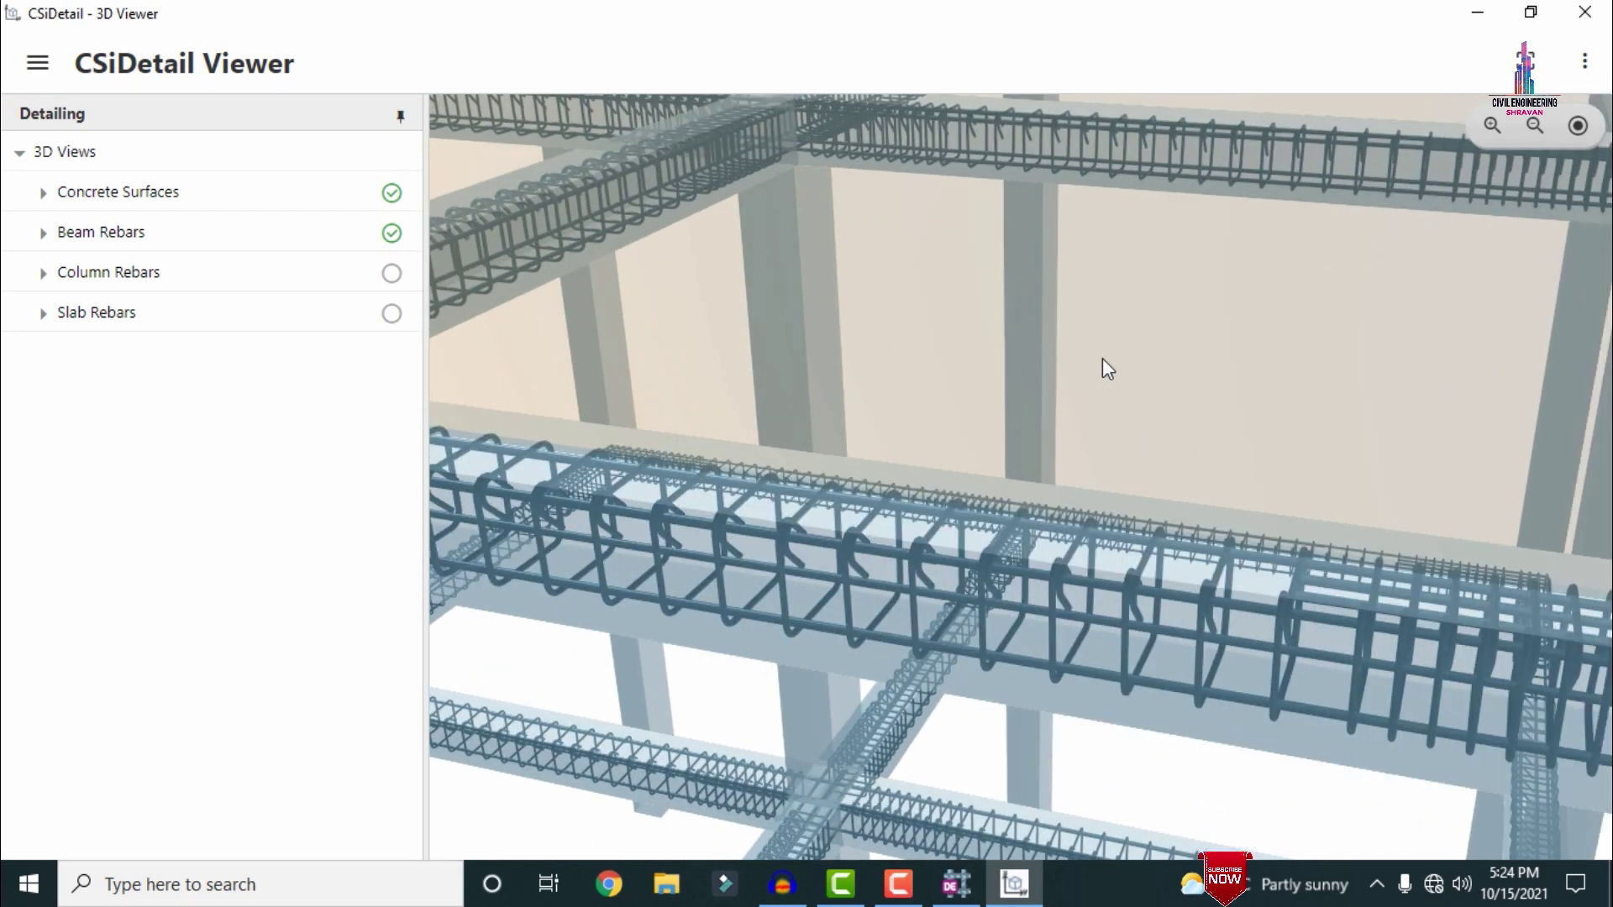
{"action": "left_click_drag", "start_coordinate": [1396, 486], "coordinate": [929, 516]}
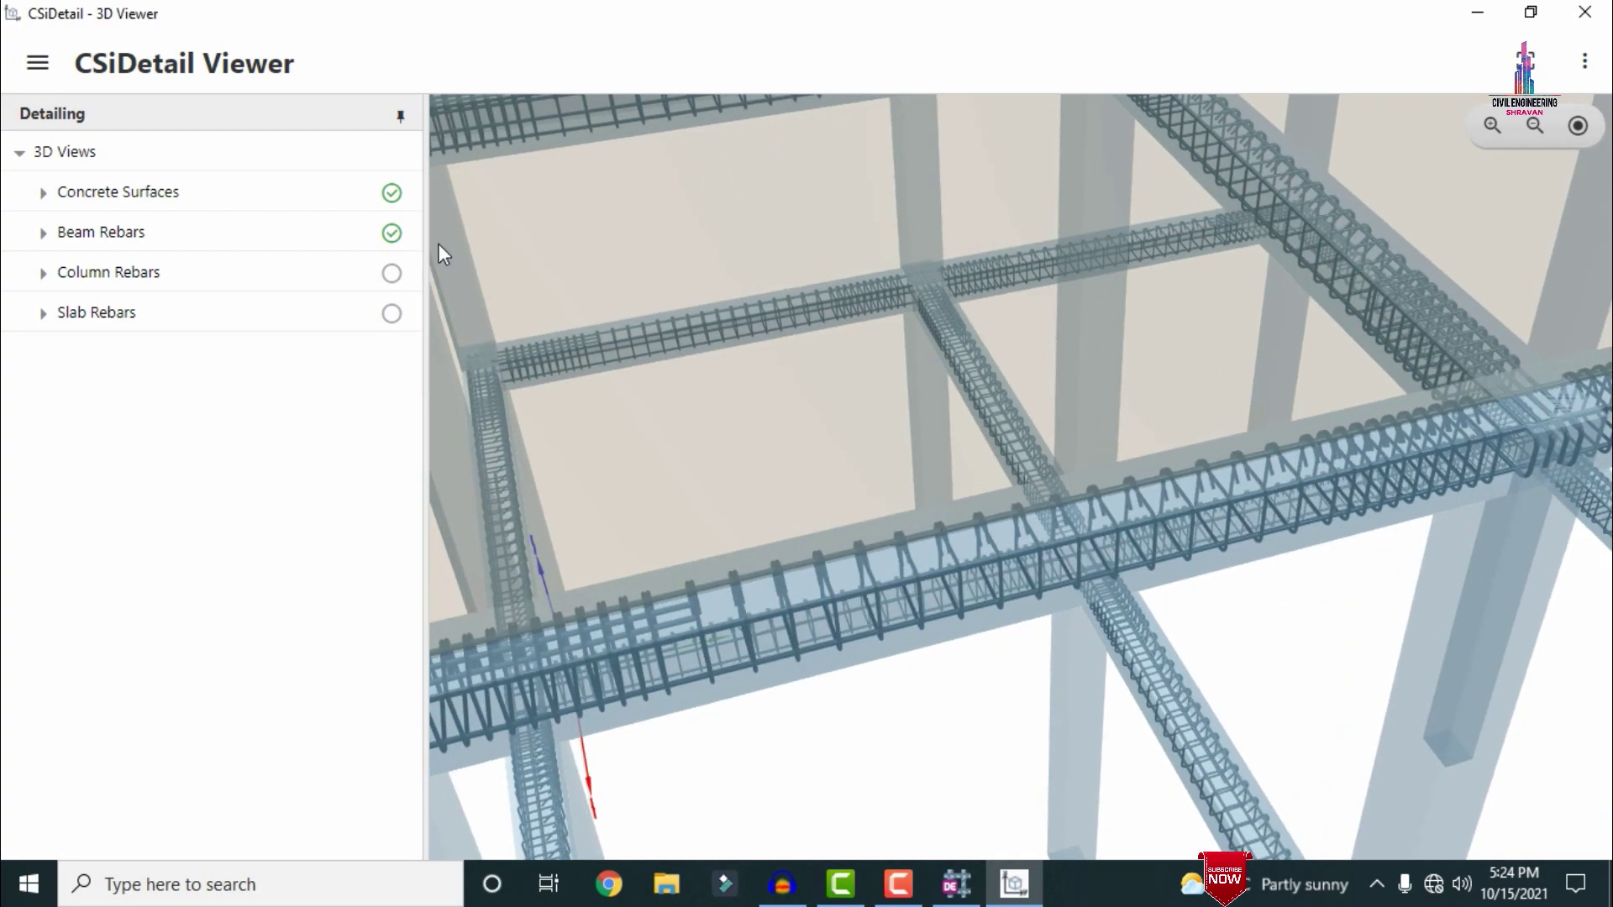
{"action": "left_click", "coordinate": [391, 273]}
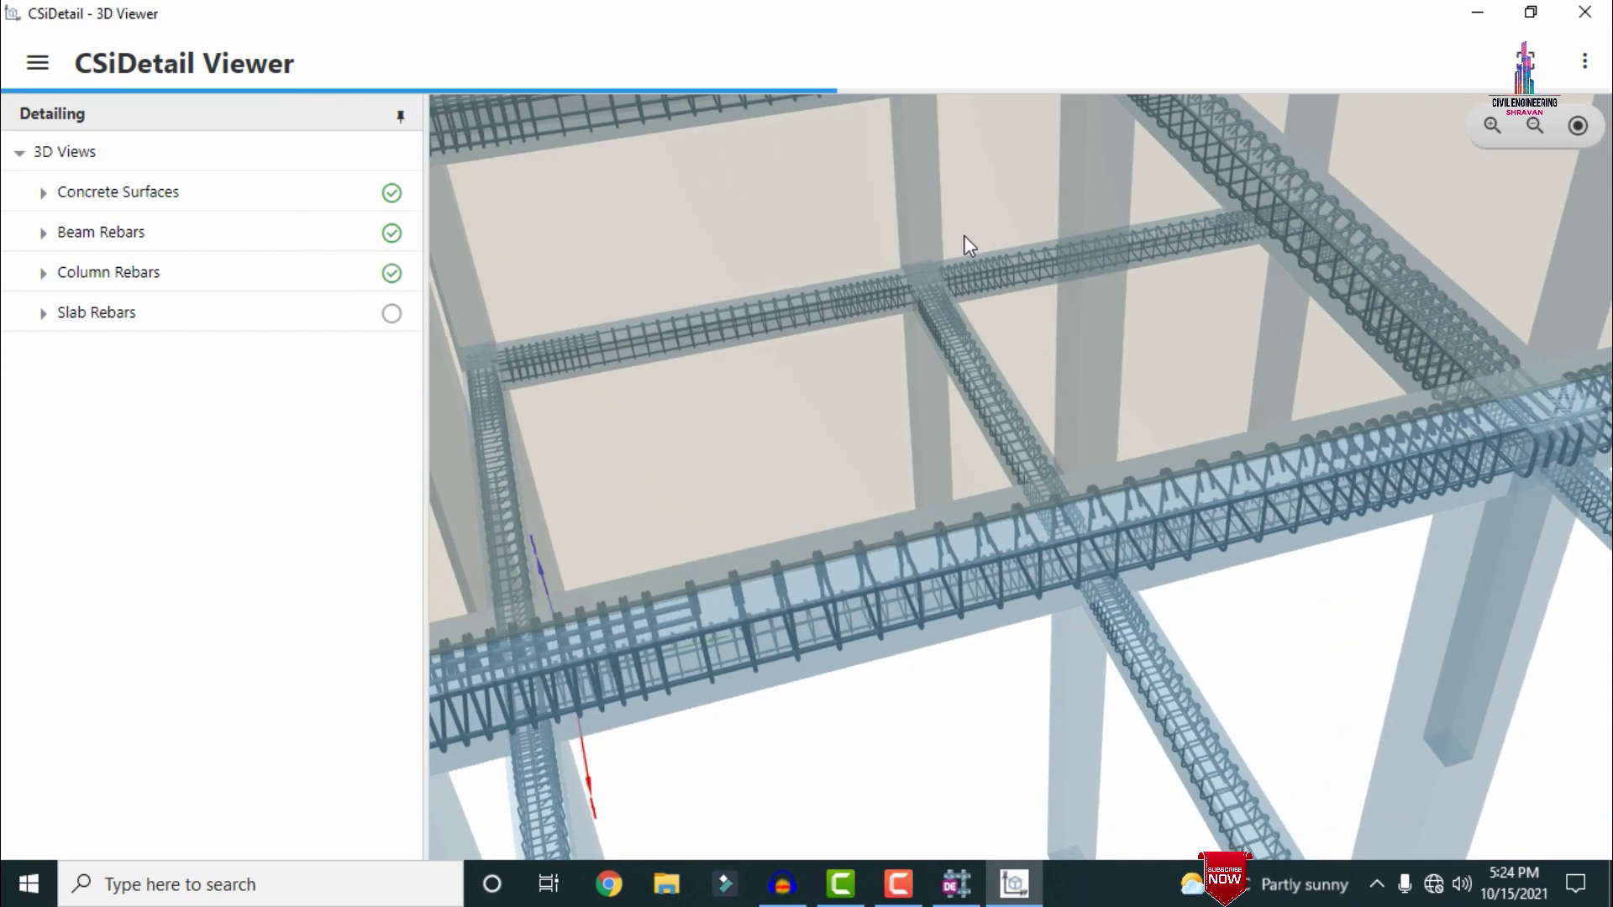
{"action": "scroll", "coordinate": [965, 235], "scroll_direction": "down", "scroll_amount": 5}
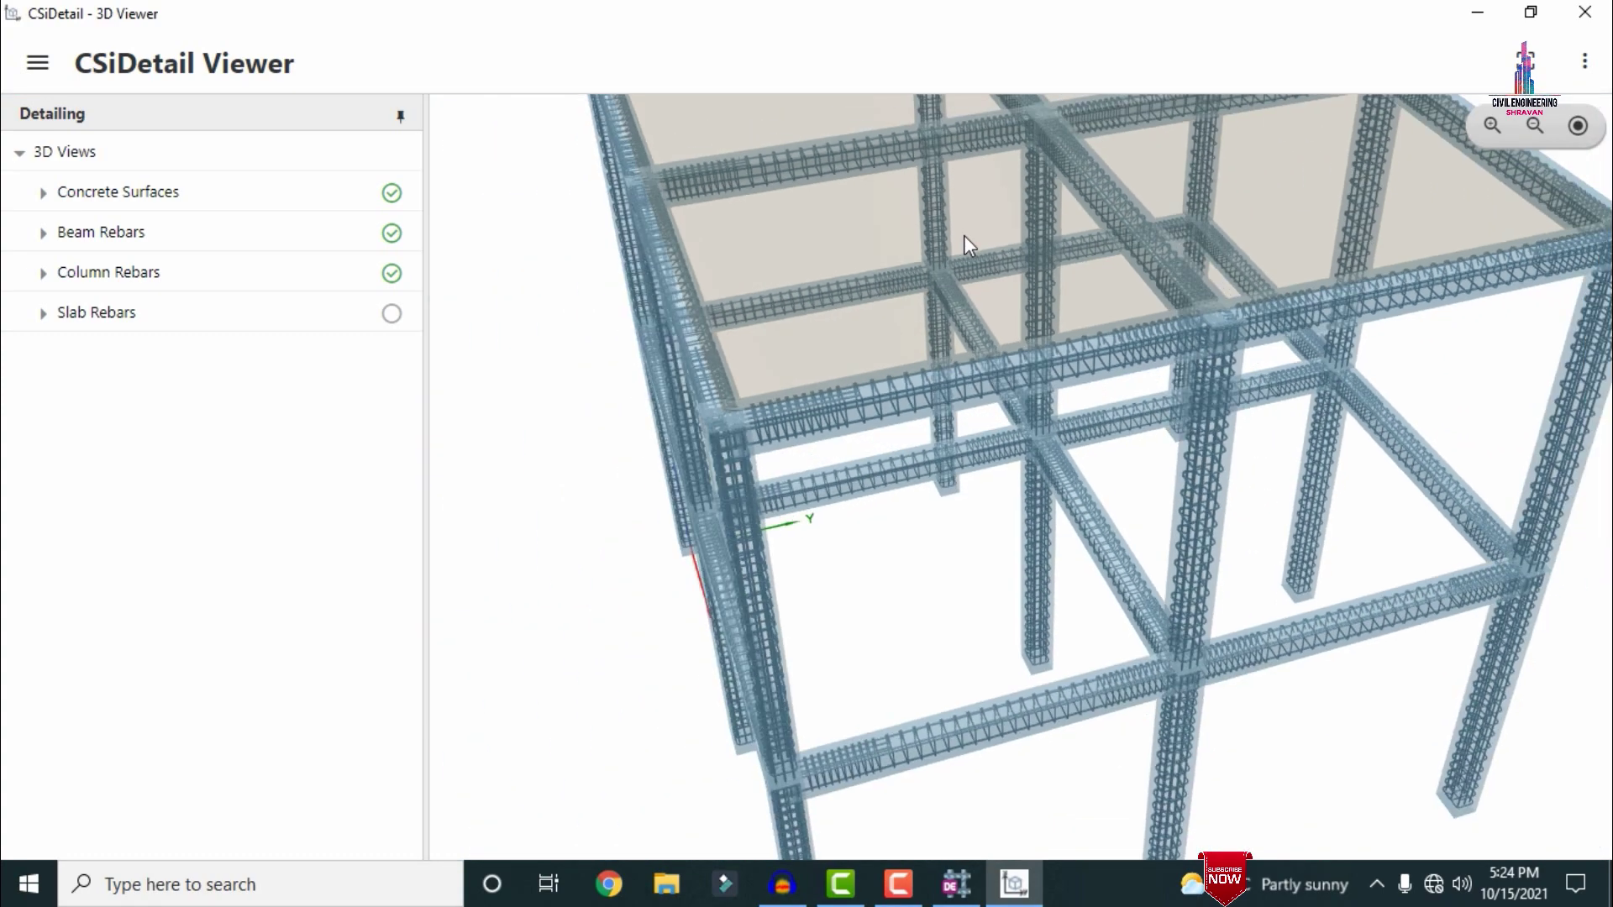
{"action": "left_click_drag", "start_coordinate": [1335, 298], "coordinate": [1428, 388]}
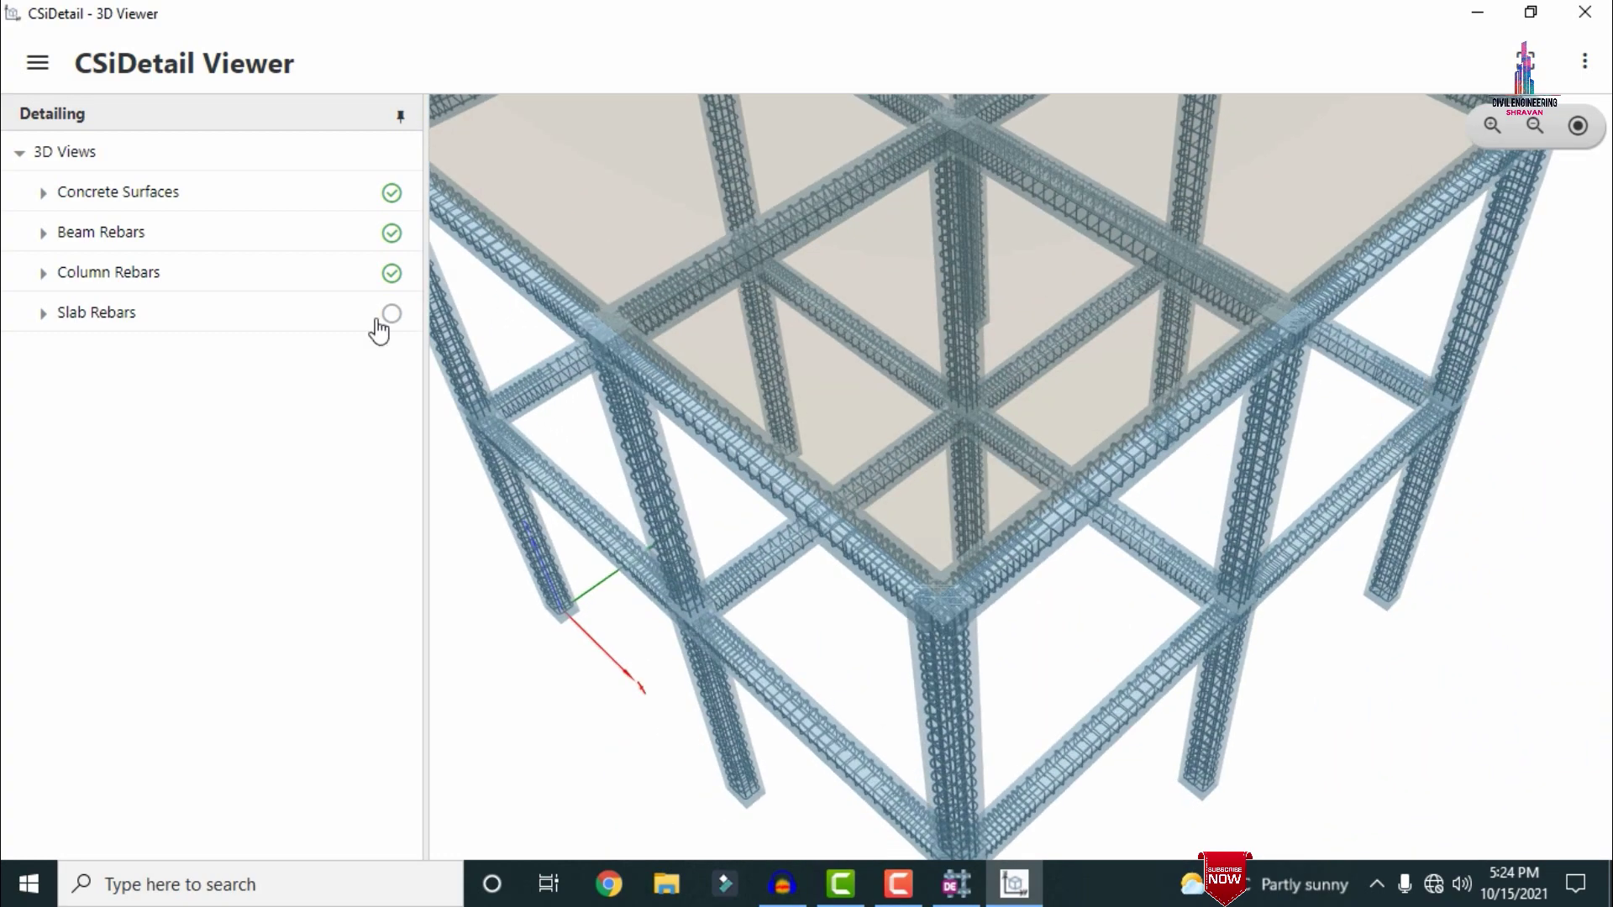
{"action": "left_click", "coordinate": [392, 314]}
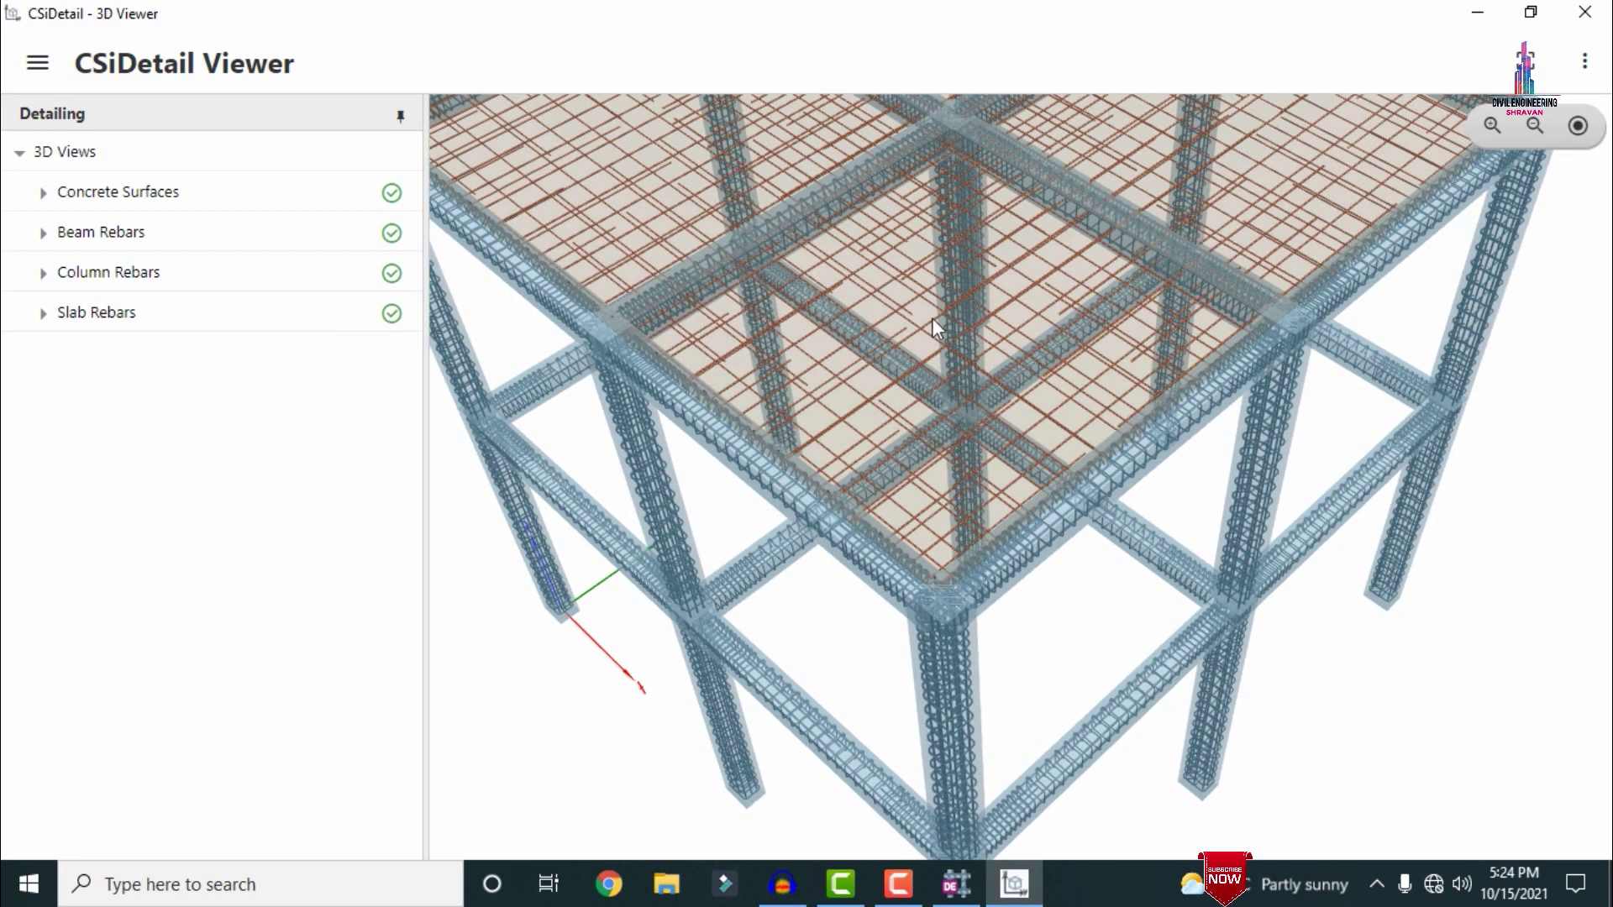
- Orbit and zoom around the fully reinforced frame, including a top-down view
{"action": "scroll", "coordinate": [966, 321], "scroll_direction": "down", "scroll_amount": 3}
{"action": "scroll", "coordinate": [967, 324], "scroll_direction": "down", "scroll_amount": 2}
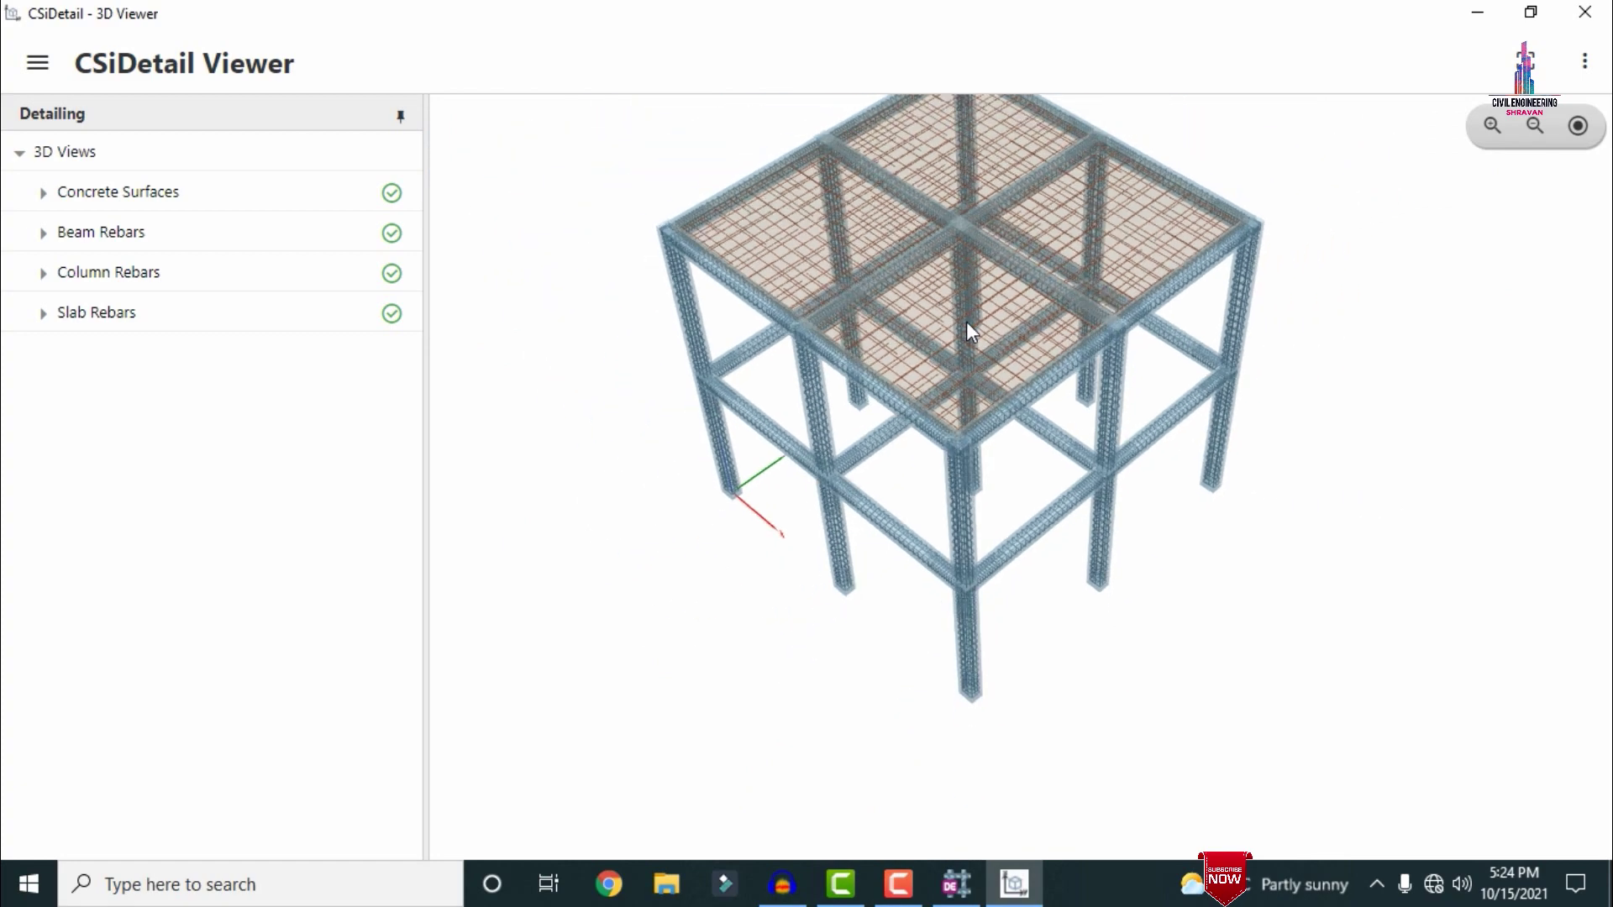
{"action": "middle_click_drag", "start_coordinate": [1247, 149], "coordinate": [1022, 502]}
{"action": "middle_click_drag", "start_coordinate": [888, 556], "coordinate": [1409, 498]}
{"action": "middle_click_drag", "start_coordinate": [1355, 353], "coordinate": [990, 451]}
{"action": "scroll", "coordinate": [1102, 405], "scroll_direction": "down", "scroll_amount": 4}
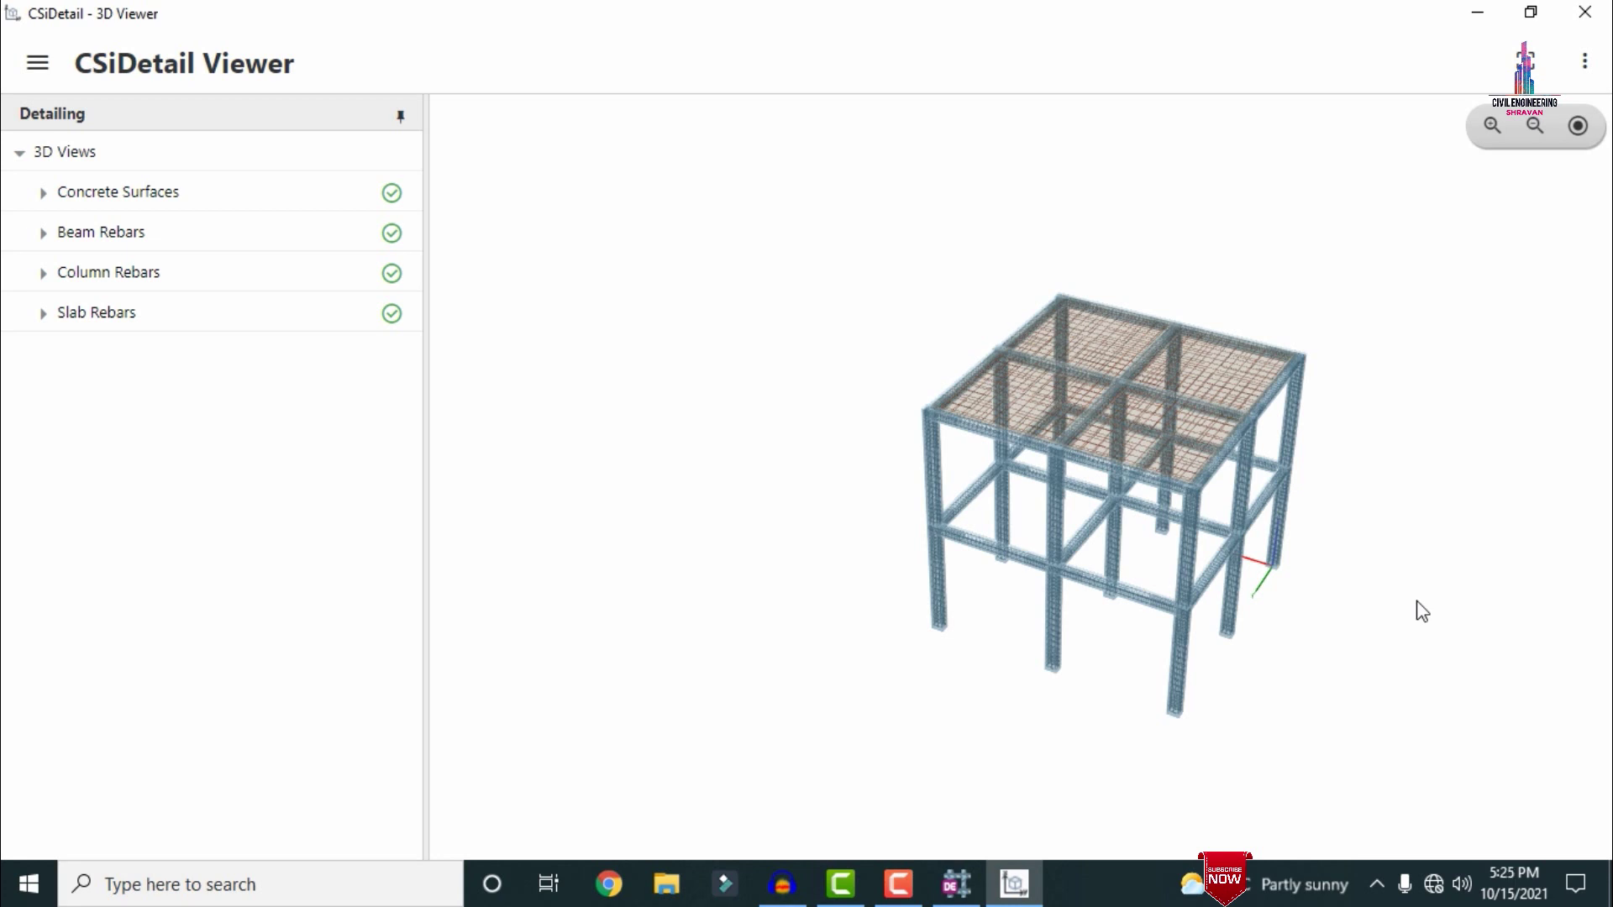
{"action": "middle_click_drag", "start_coordinate": [1322, 650], "coordinate": [962, 659]}
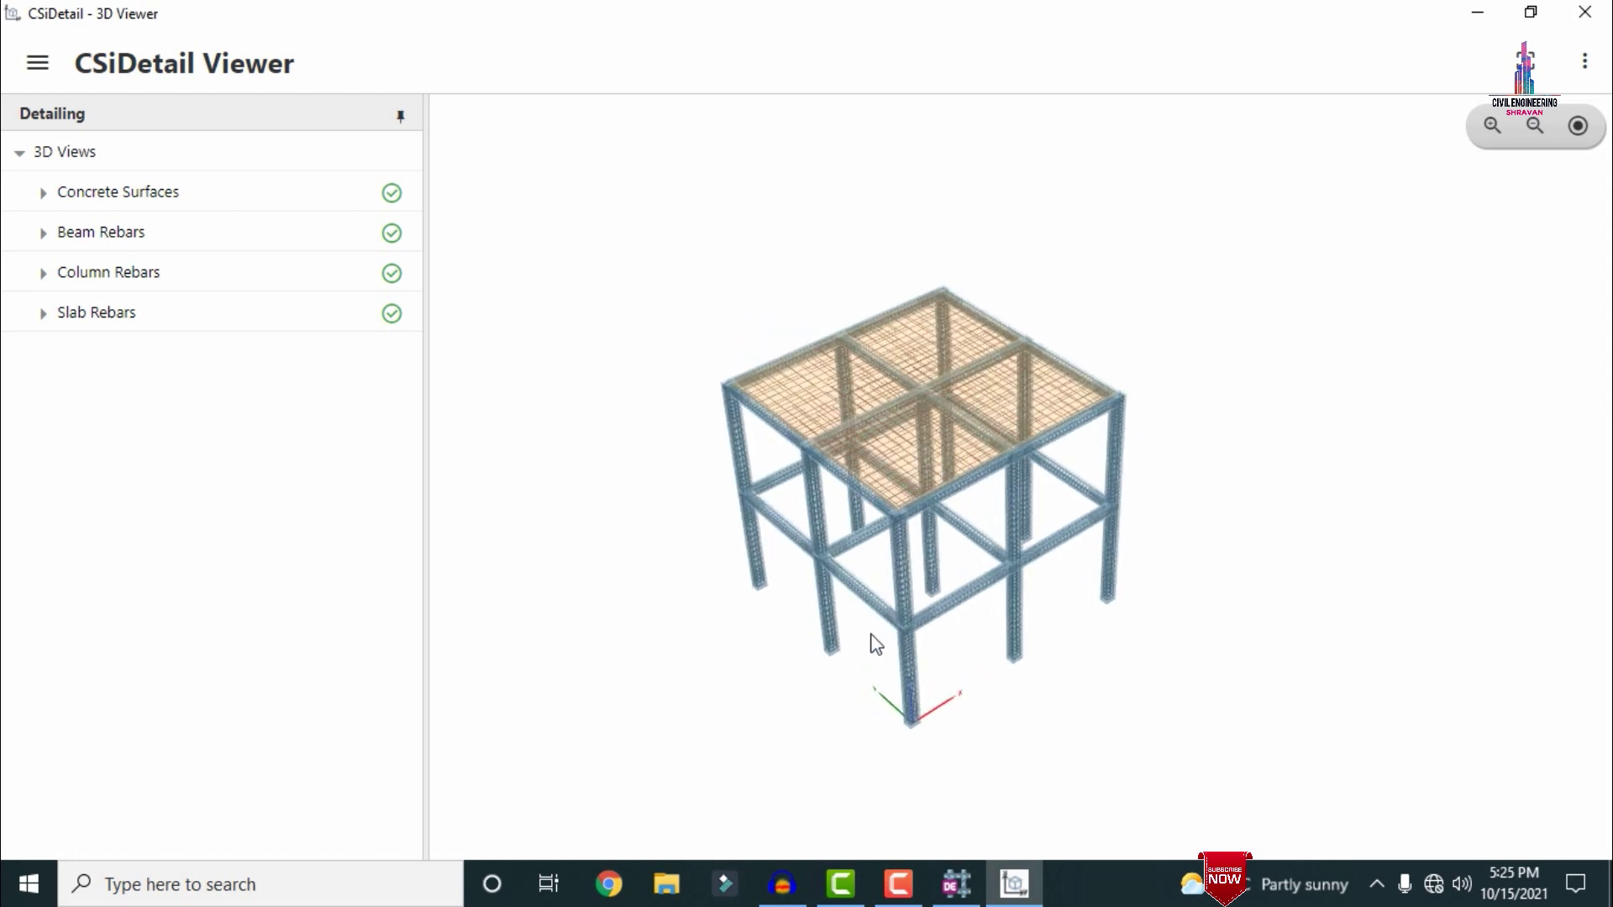
{"action": "scroll", "coordinate": [876, 644], "scroll_direction": "up", "scroll_amount": 3}
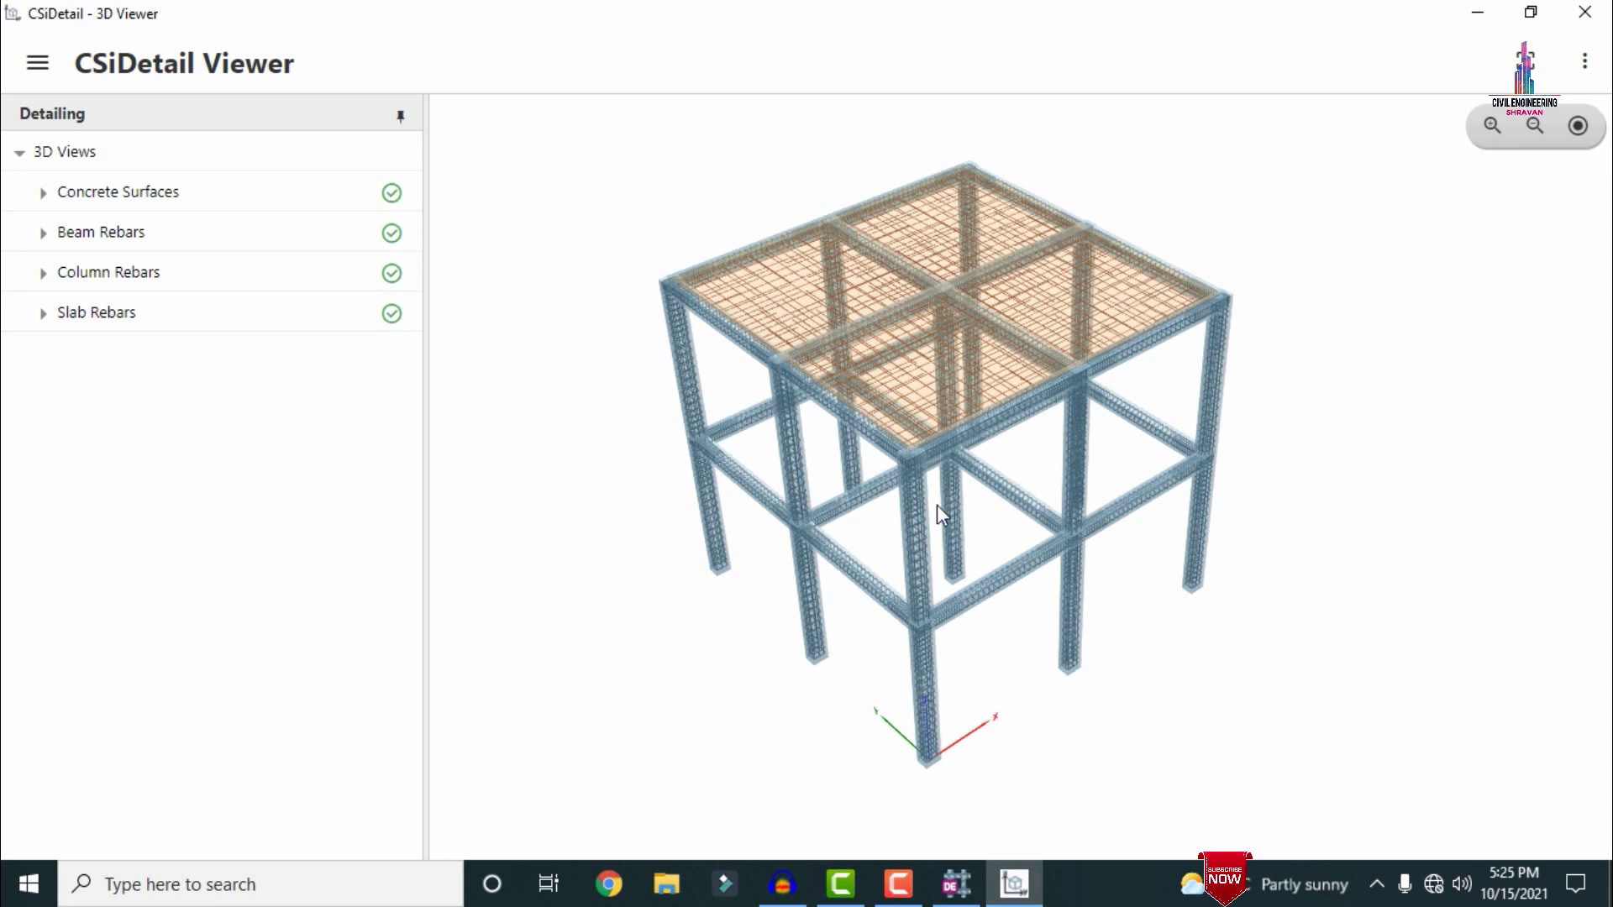
- Minimize the 3D Viewer, restore it from the taskbar, then minimize it again
{"action": "left_click", "coordinate": [1476, 11]}
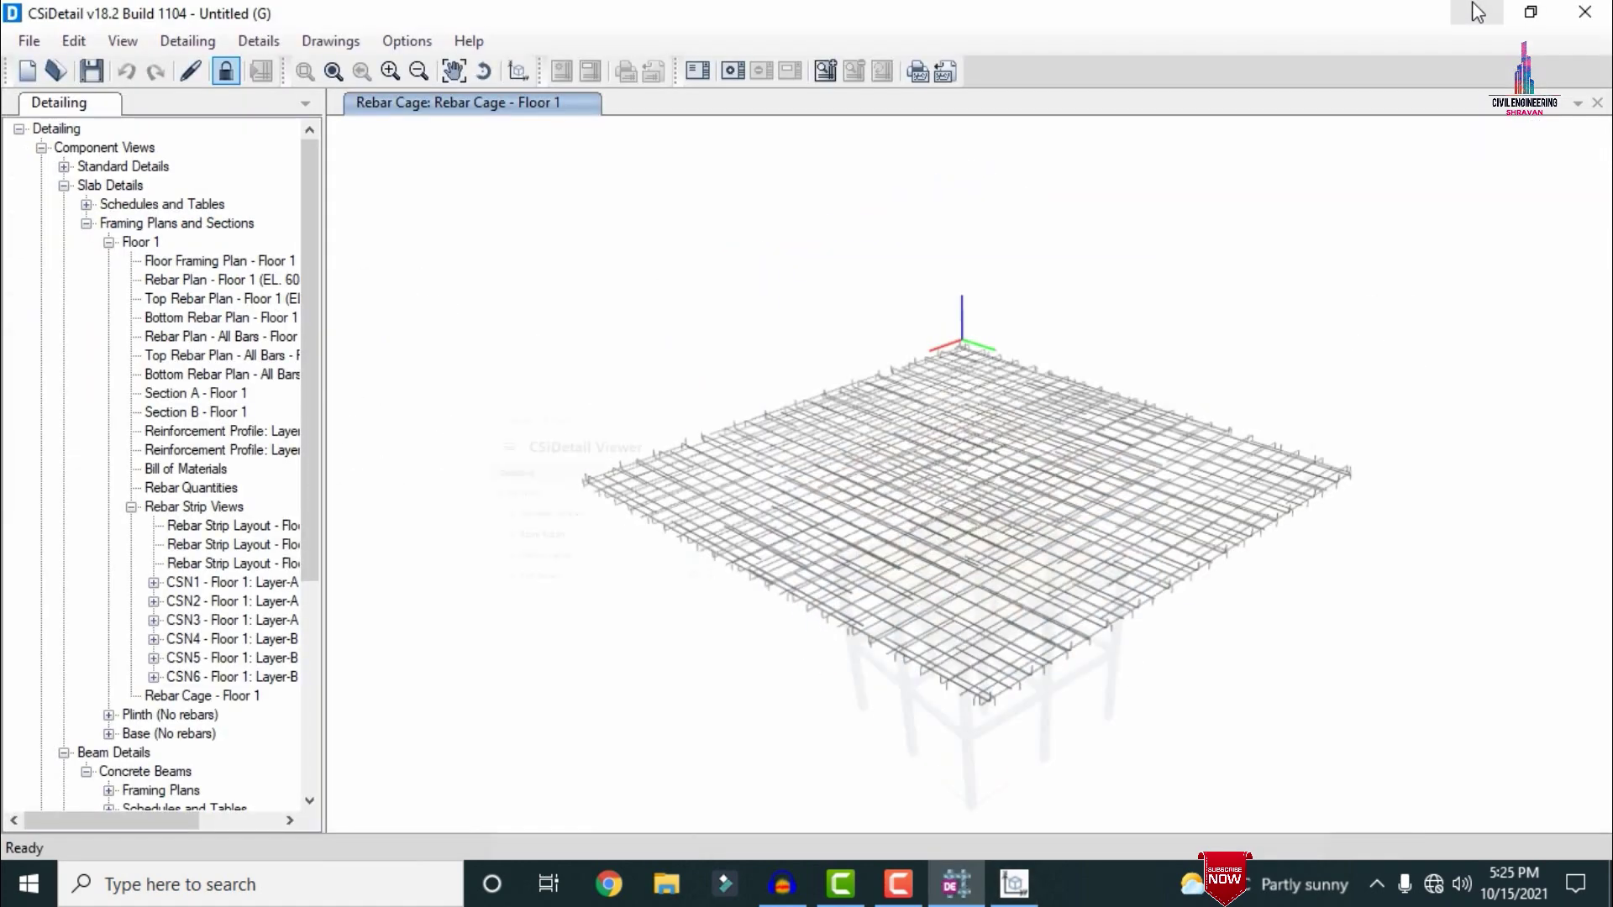
{"action": "left_click", "coordinate": [1014, 884]}
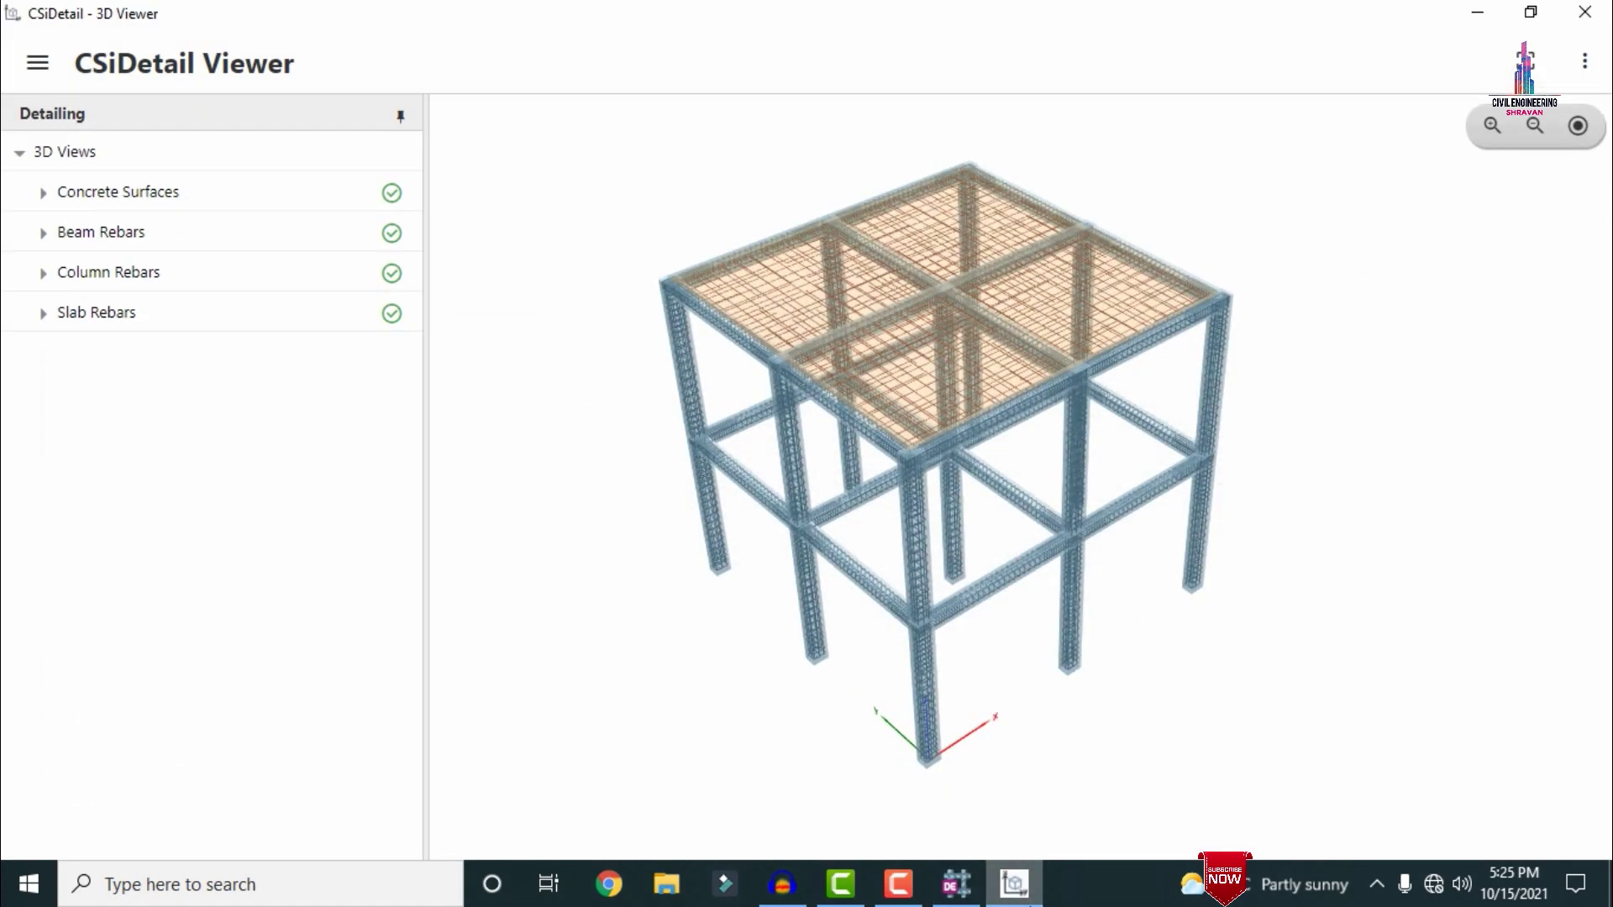
{"action": "left_click", "coordinate": [1016, 890]}
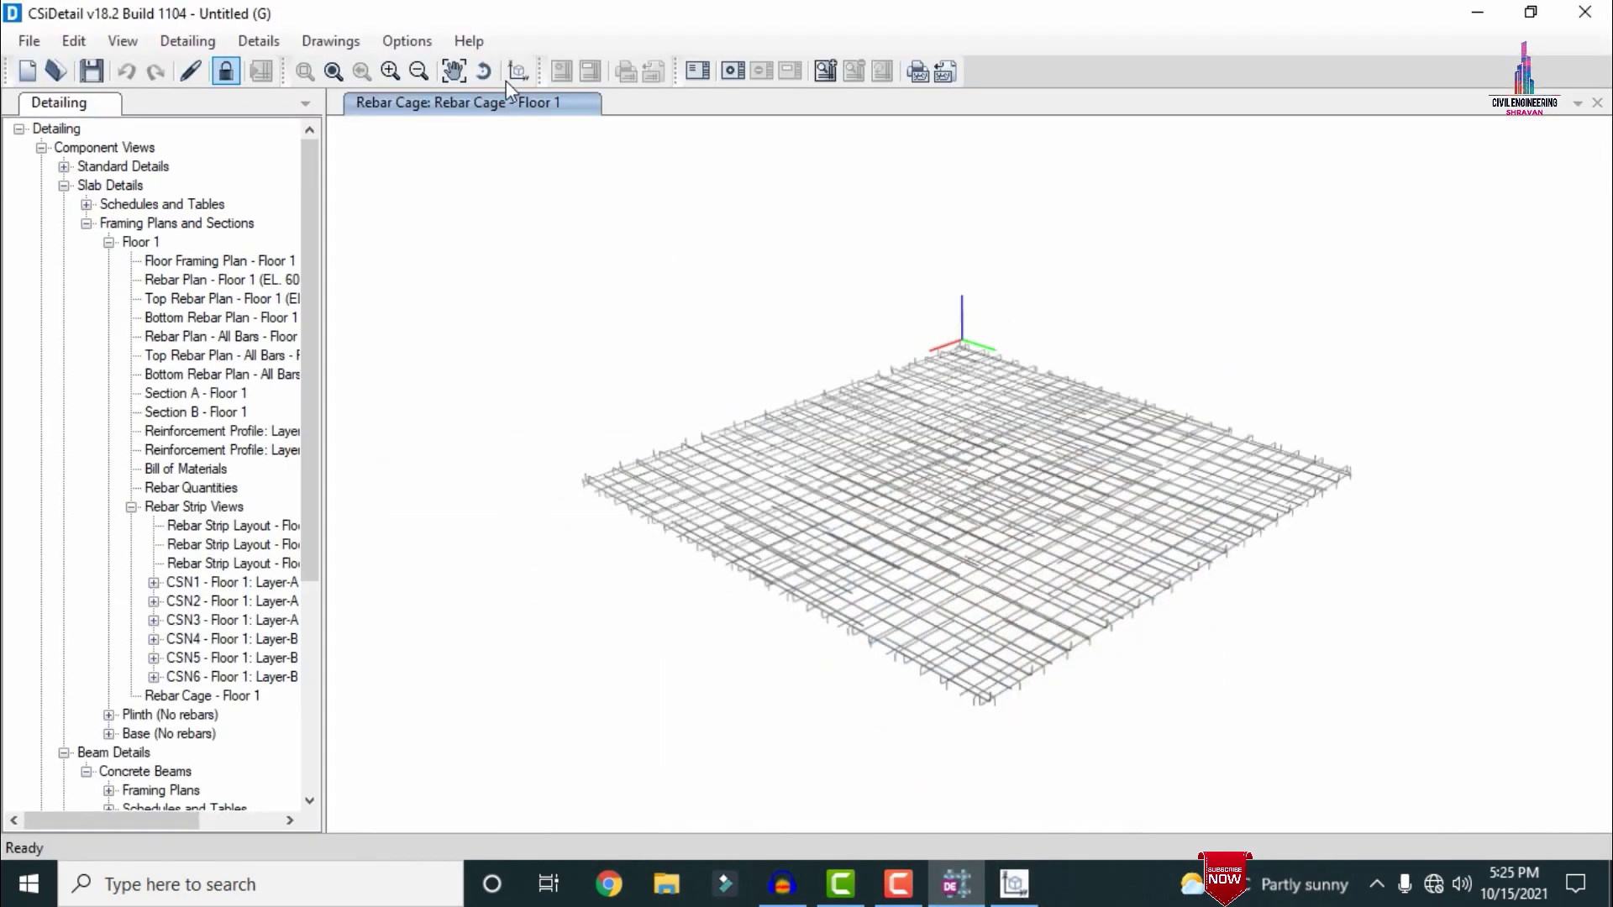